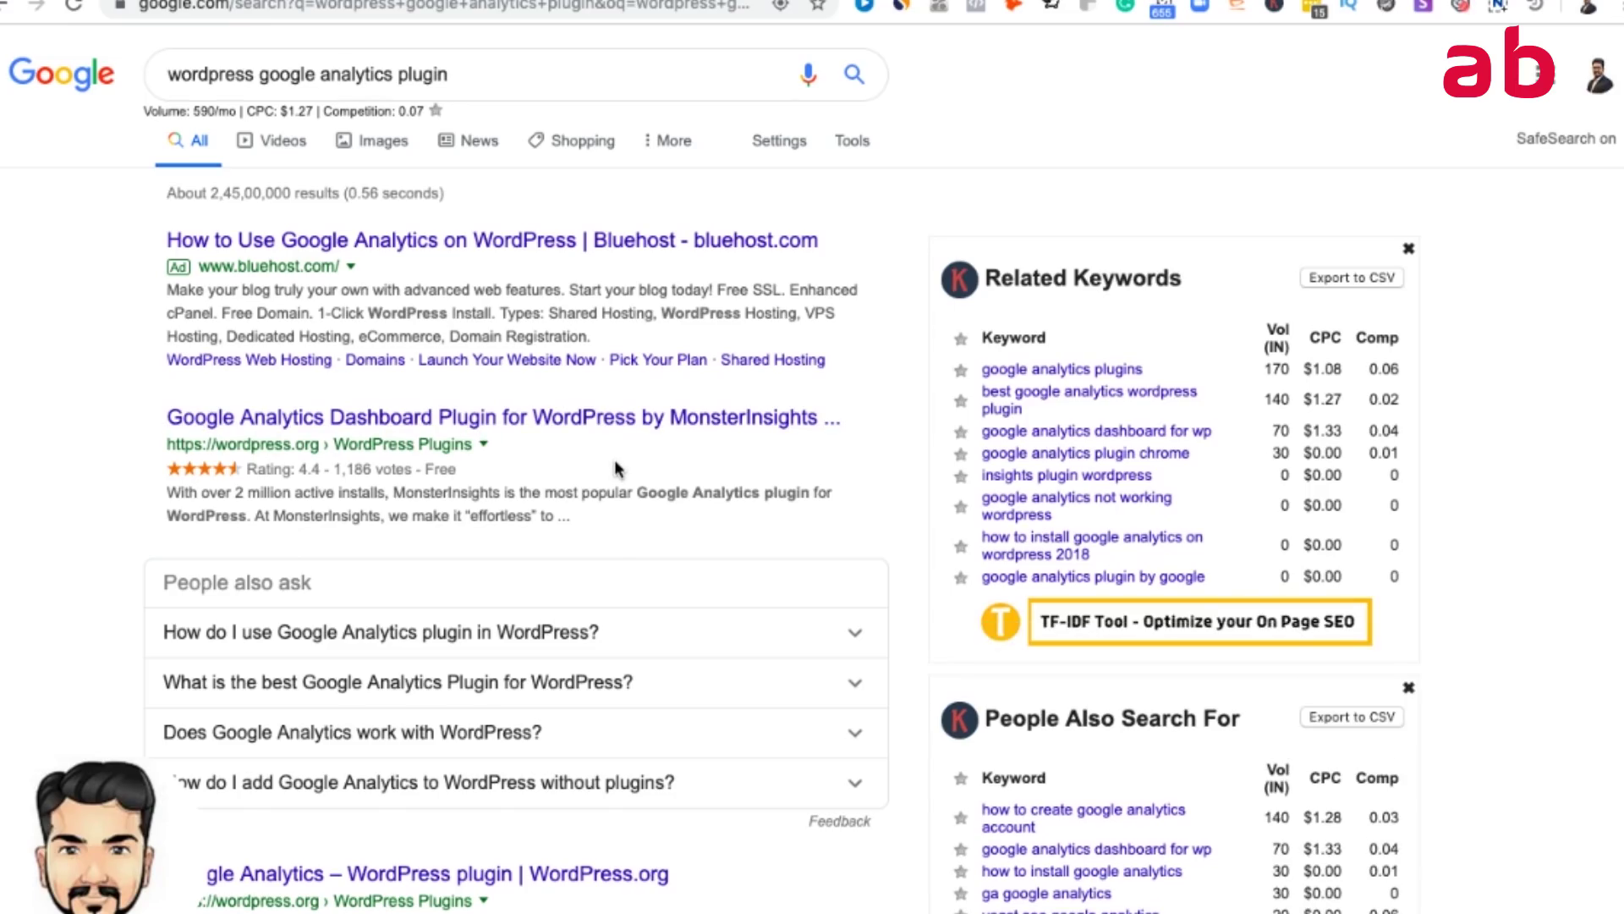
Look through the search results for WordPress Google Analytics plugins and open the MonsterInsights dashboard plugin result.
scroll(615, 454, "down", 3)
scroll(615, 462, "down", 3)
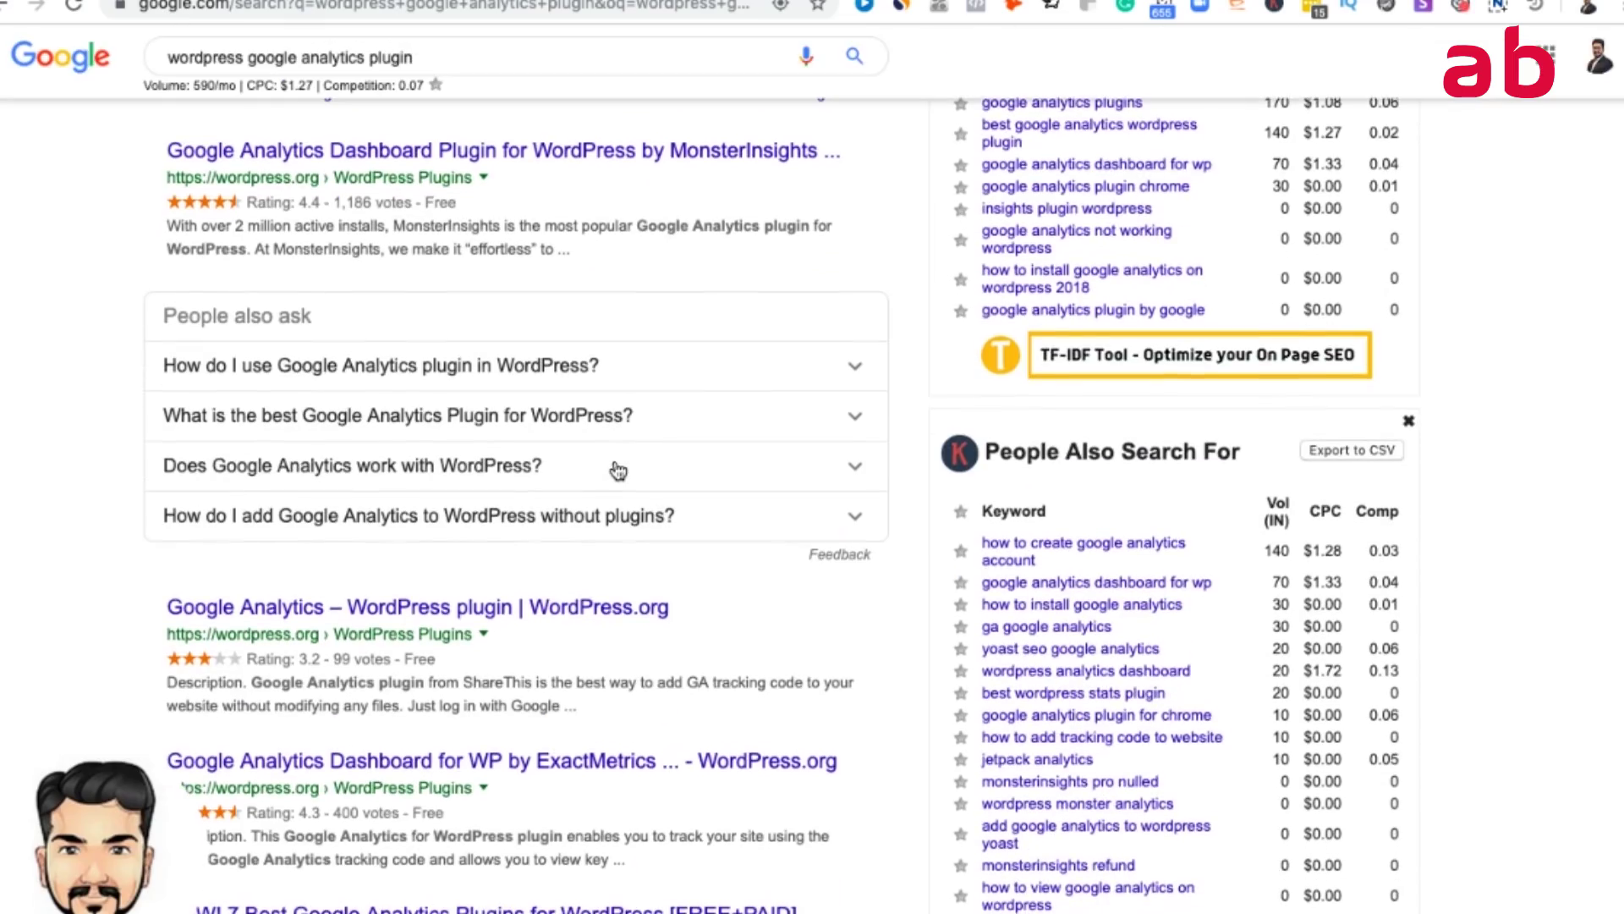
scroll(619, 472, "down", 1)
scroll(618, 471, "down", 3)
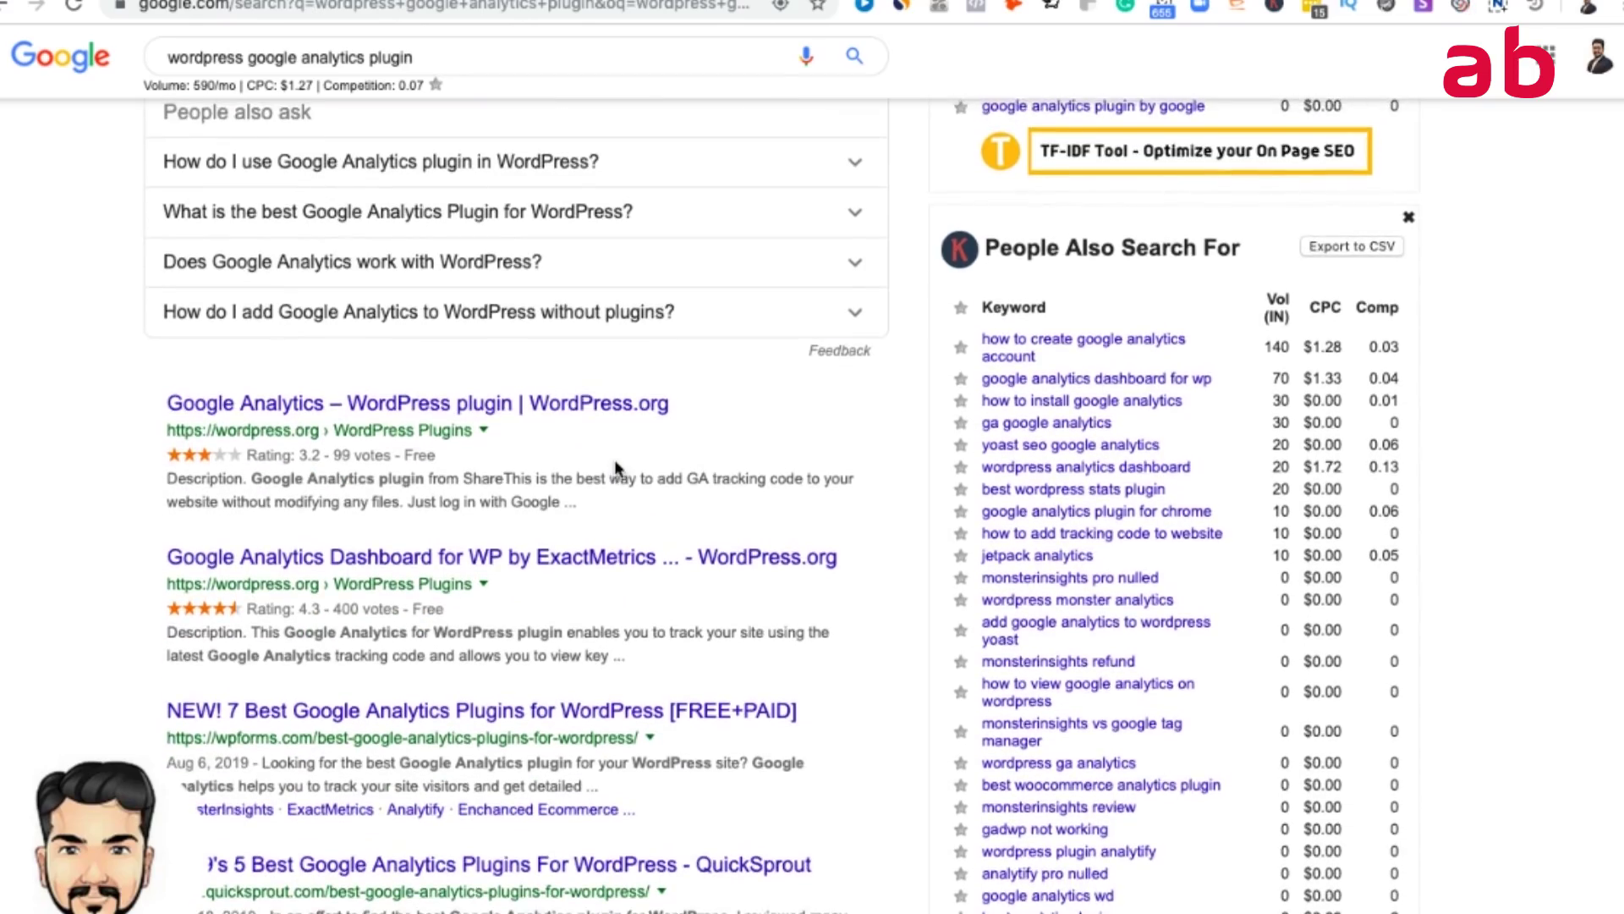
scroll(616, 468, "up", 8)
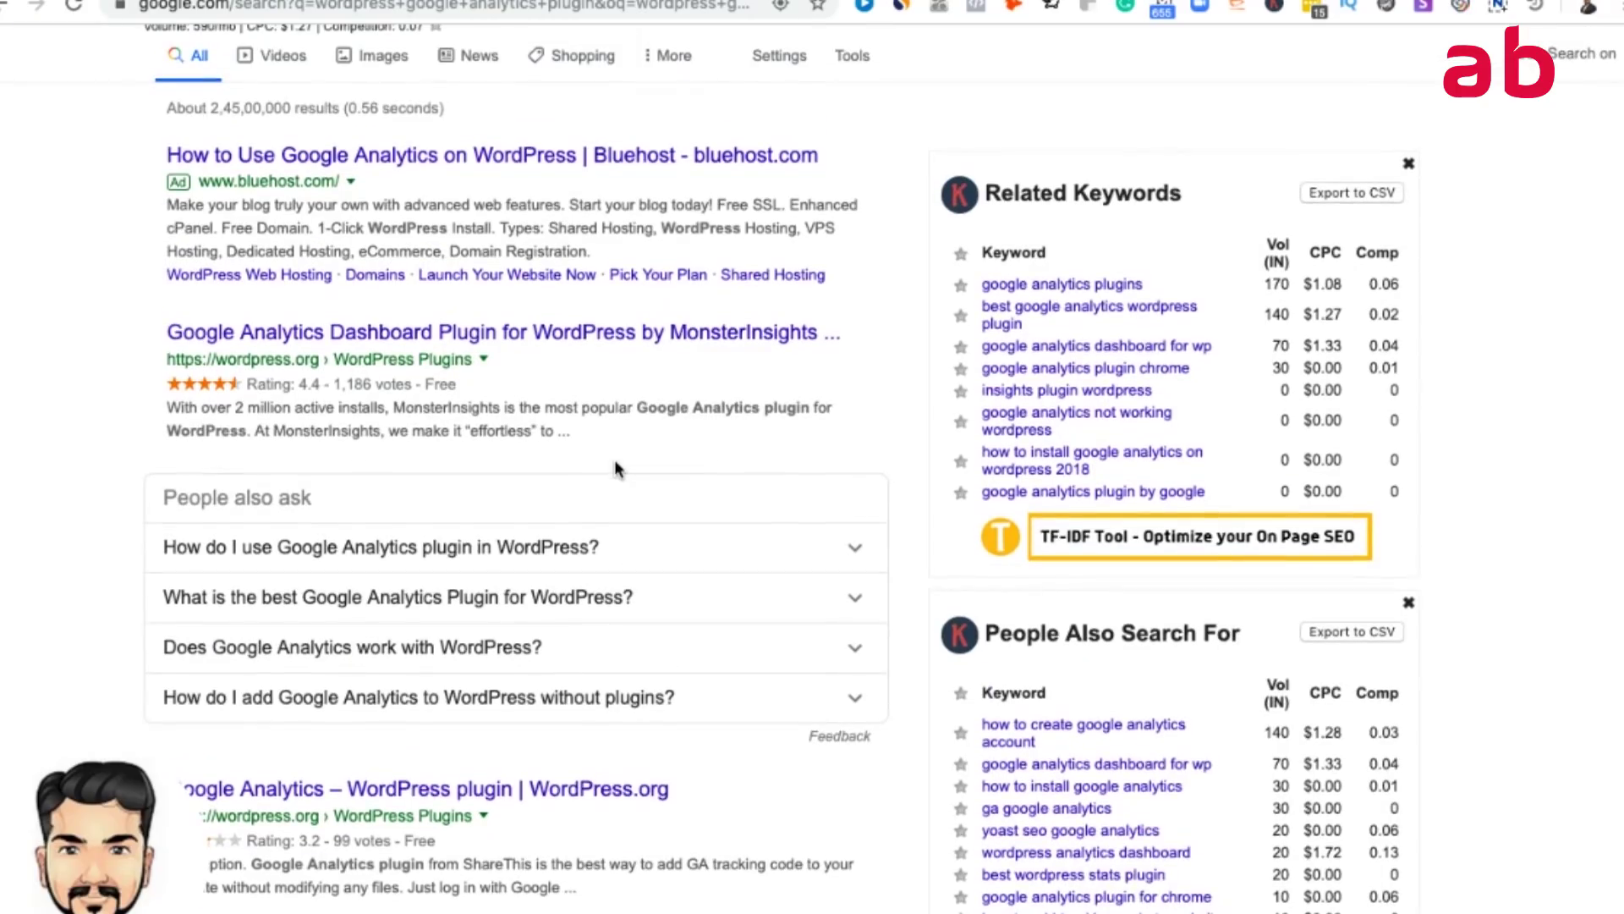
left_click(579, 339)
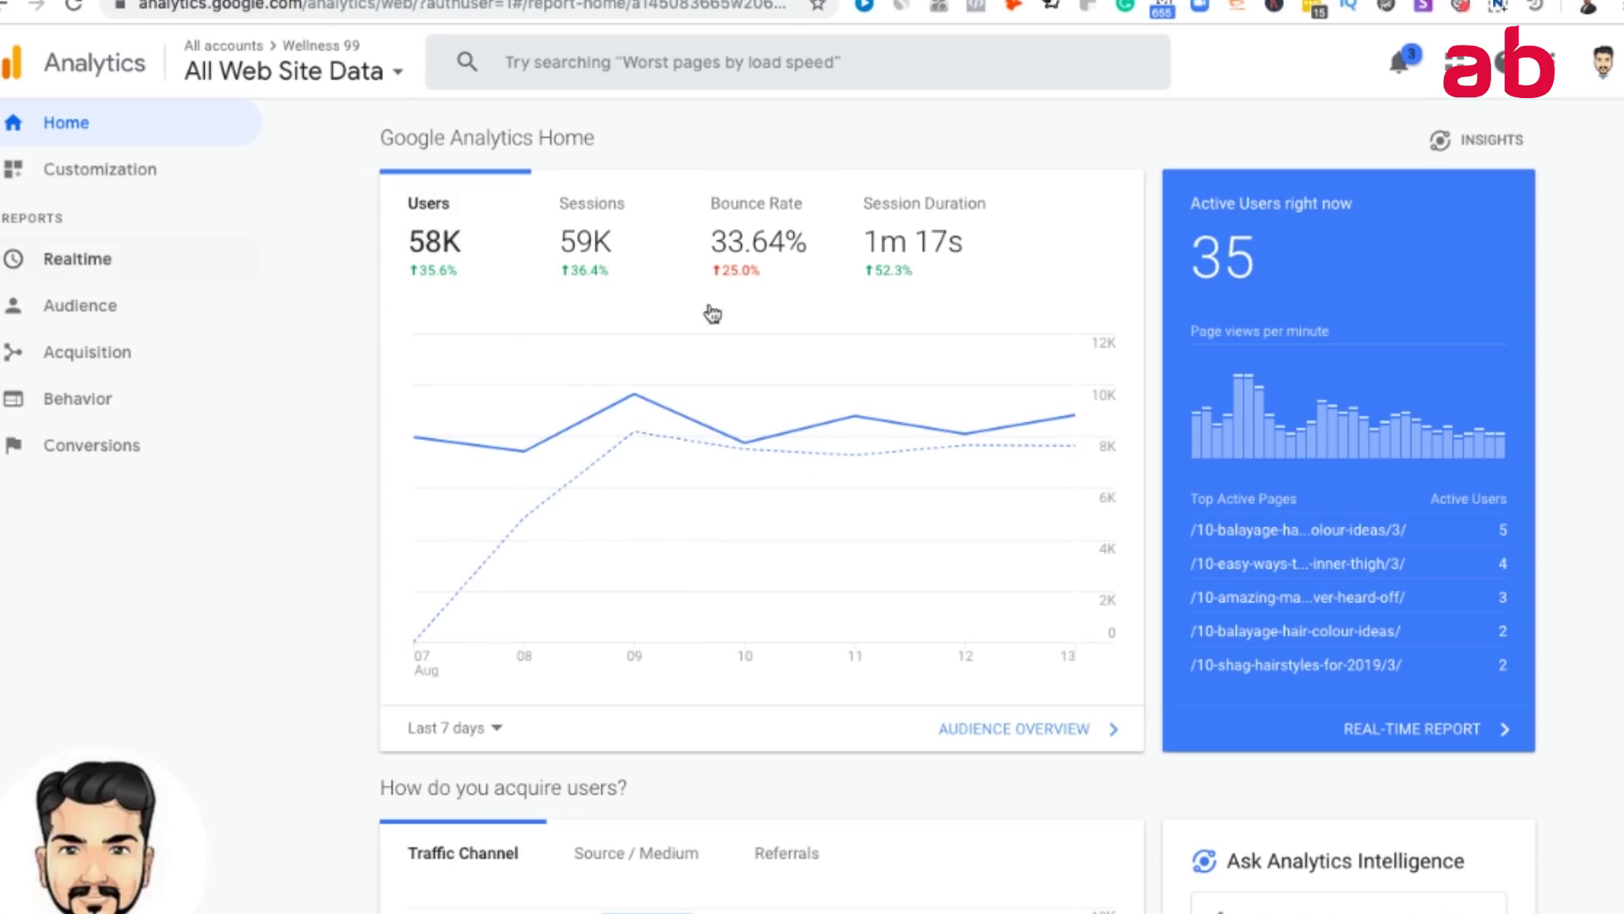
Examine the seven-day users chart and the active users summary on the Google Analytics home page.
mouse_move(542, 407)
scroll(541, 397, "down", 3)
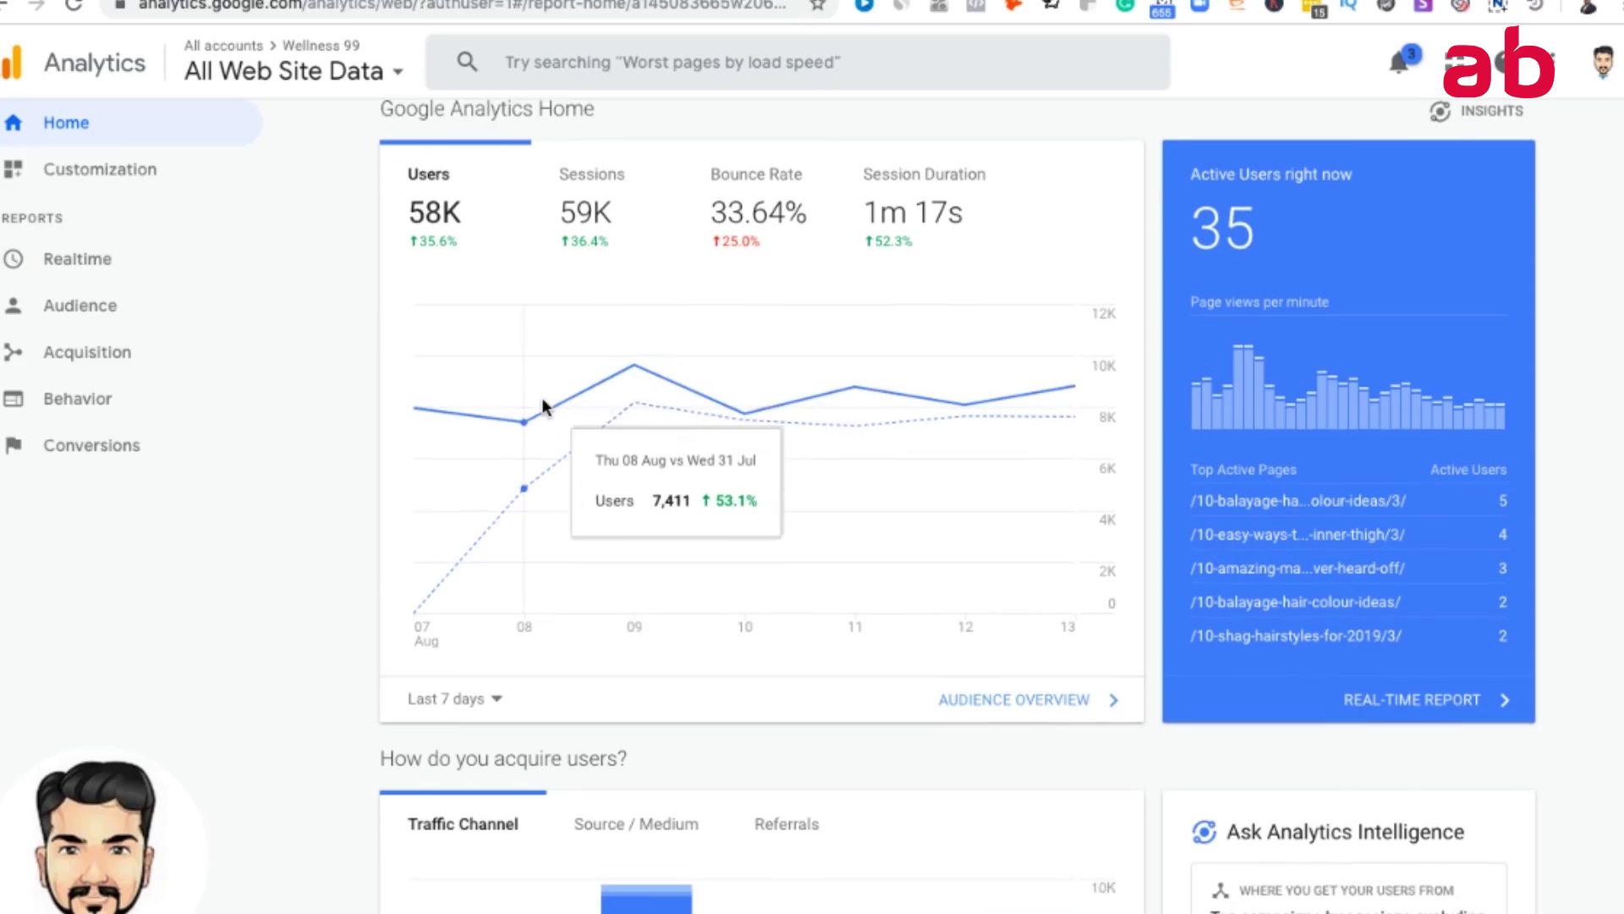
scroll(542, 397, "up", 2)
scroll(542, 398, "up", 1)
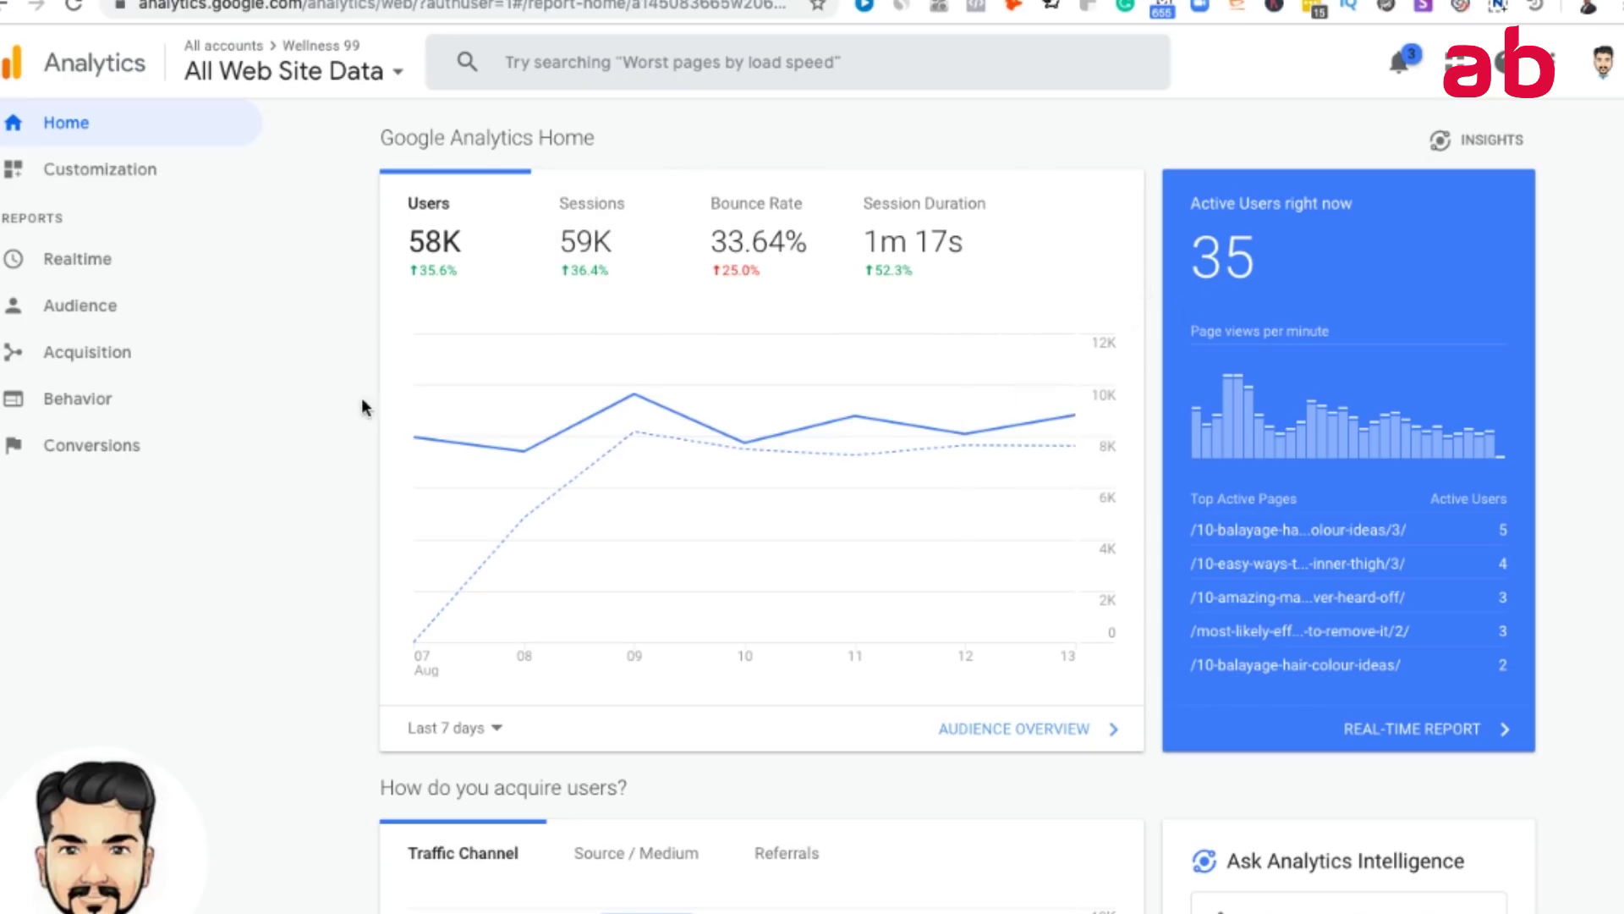
Open the Realtime Overview report and review its pageviews, top active pages and top keywords.
left_click(199, 277)
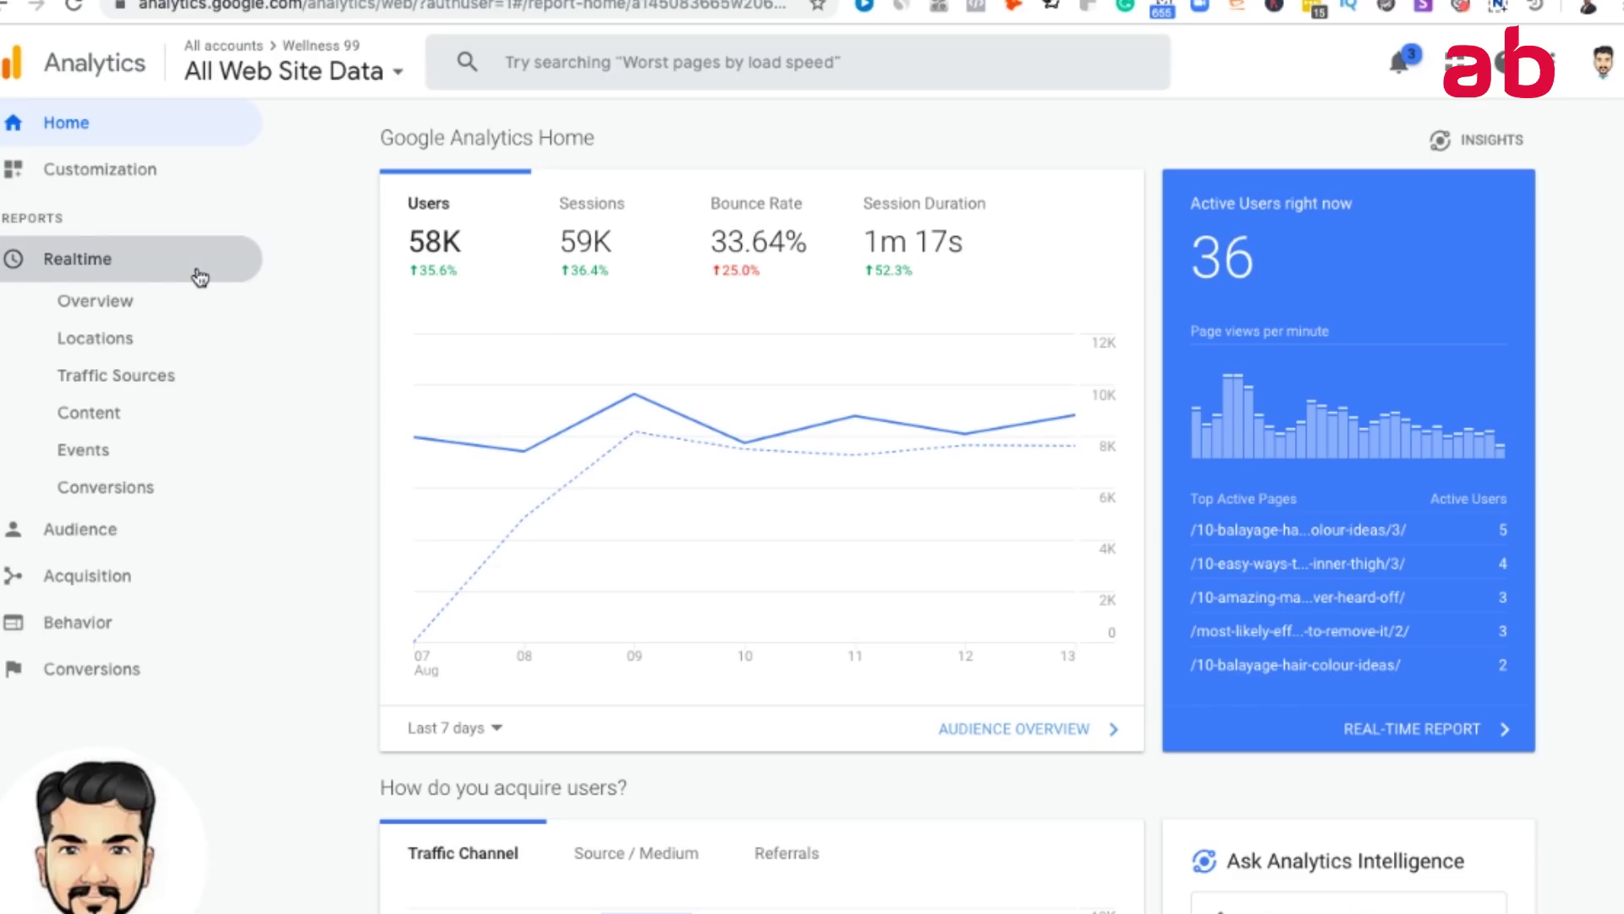
left_click(176, 303)
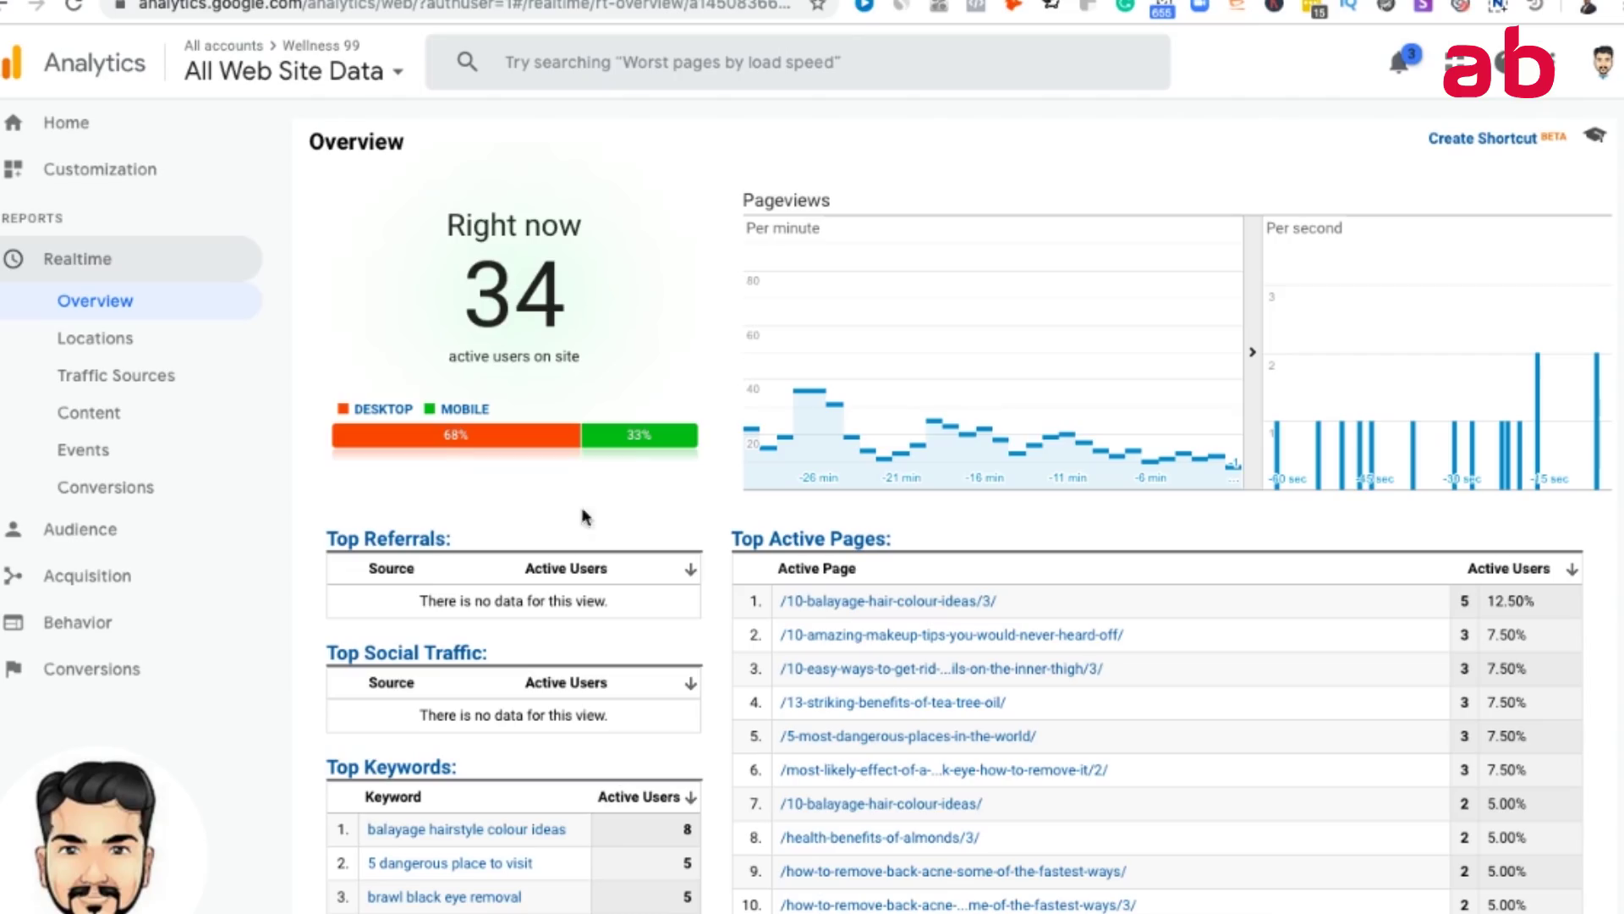
scroll(833, 541, "down", 1)
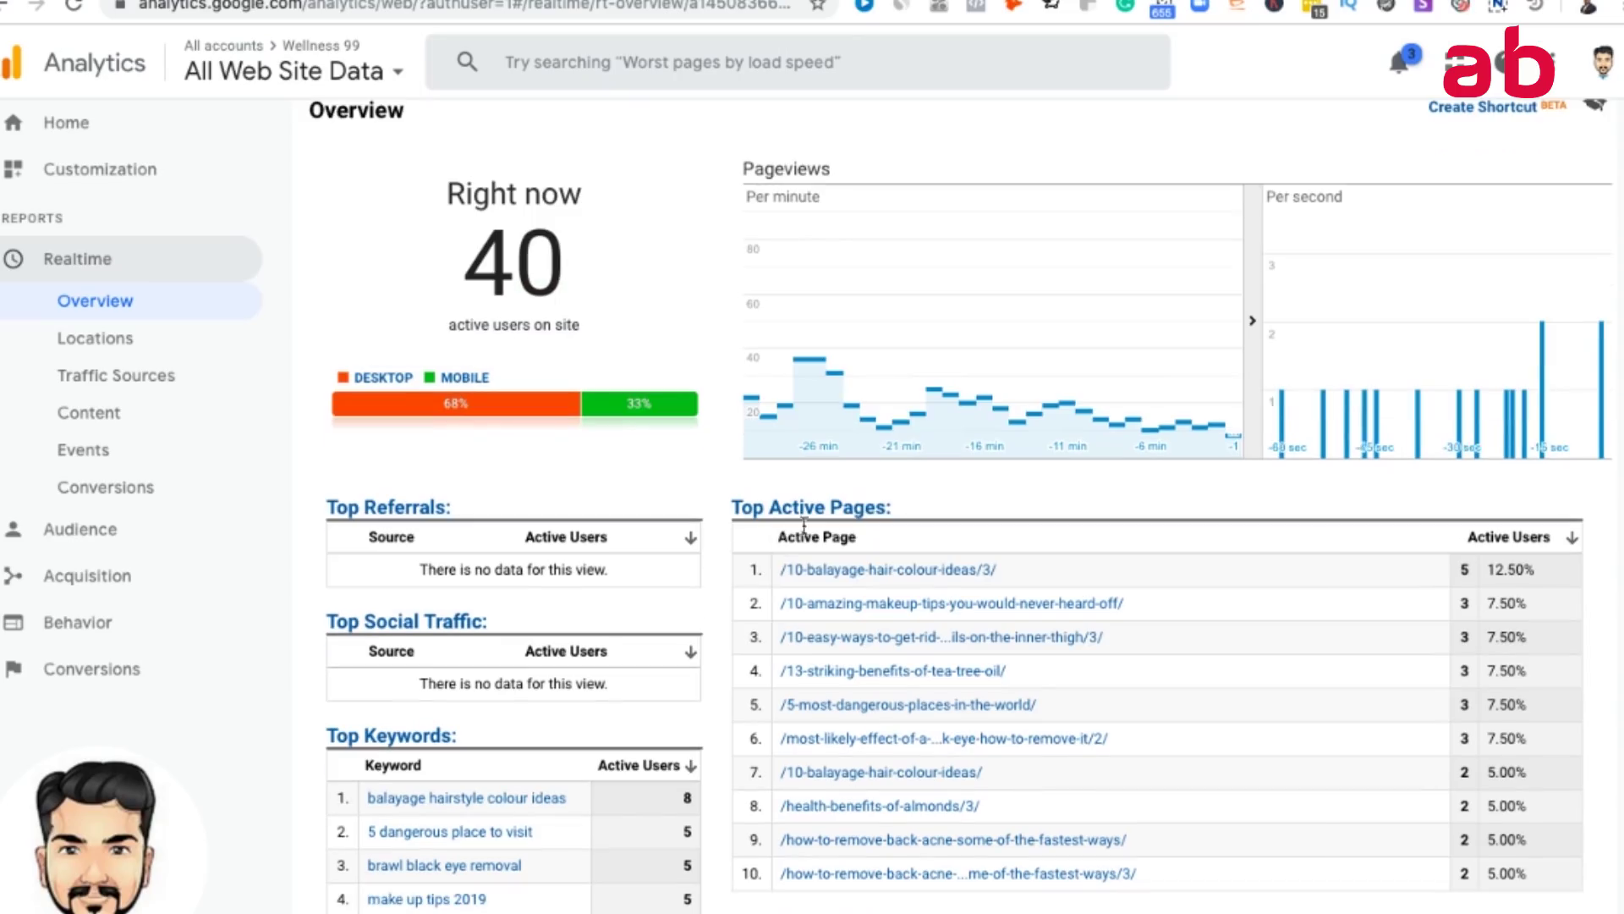
scroll(638, 660, "down", 2)
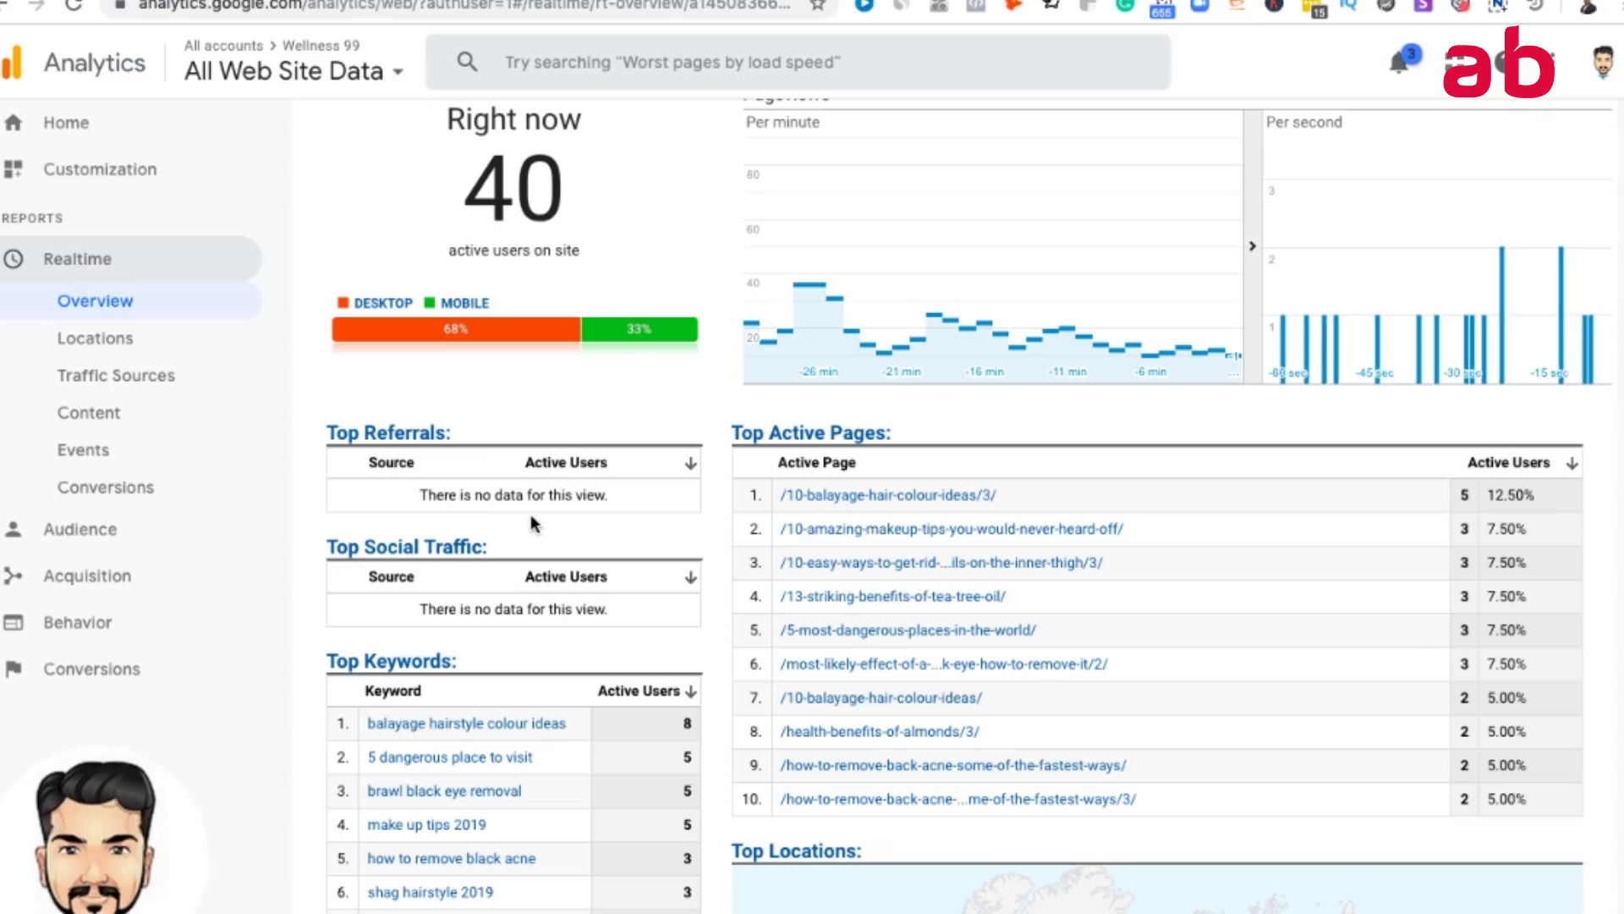
Review active users by country in the Realtime Locations report and open the Realtime Traffic Sources report.
left_click(215, 347)
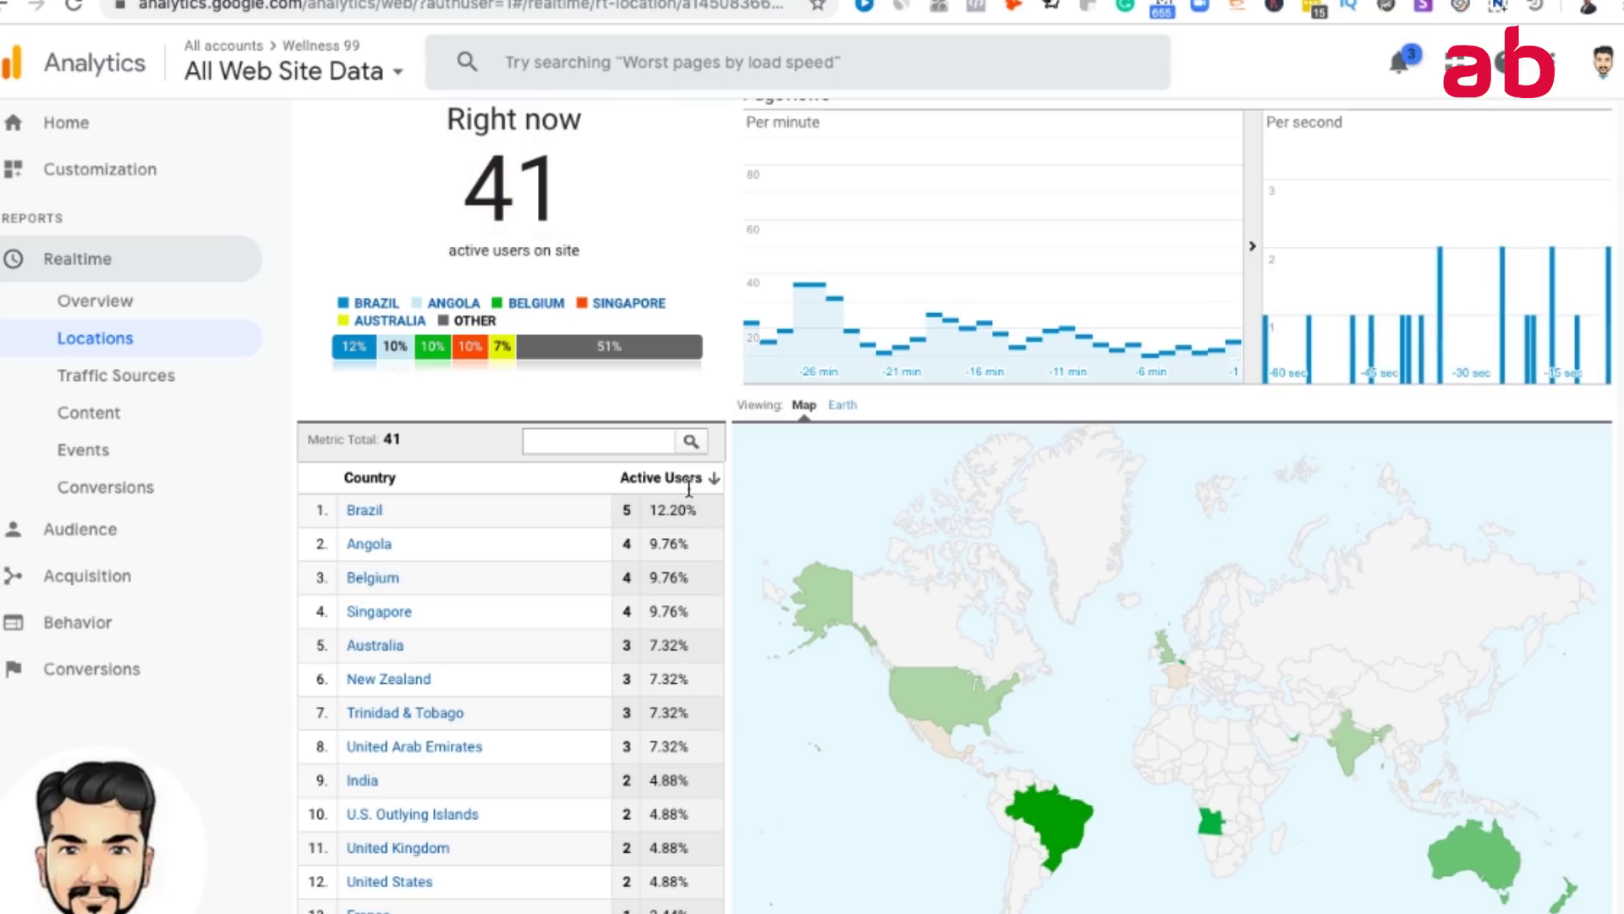
scroll(751, 659, "down", 2)
scroll(750, 658, "down", 2)
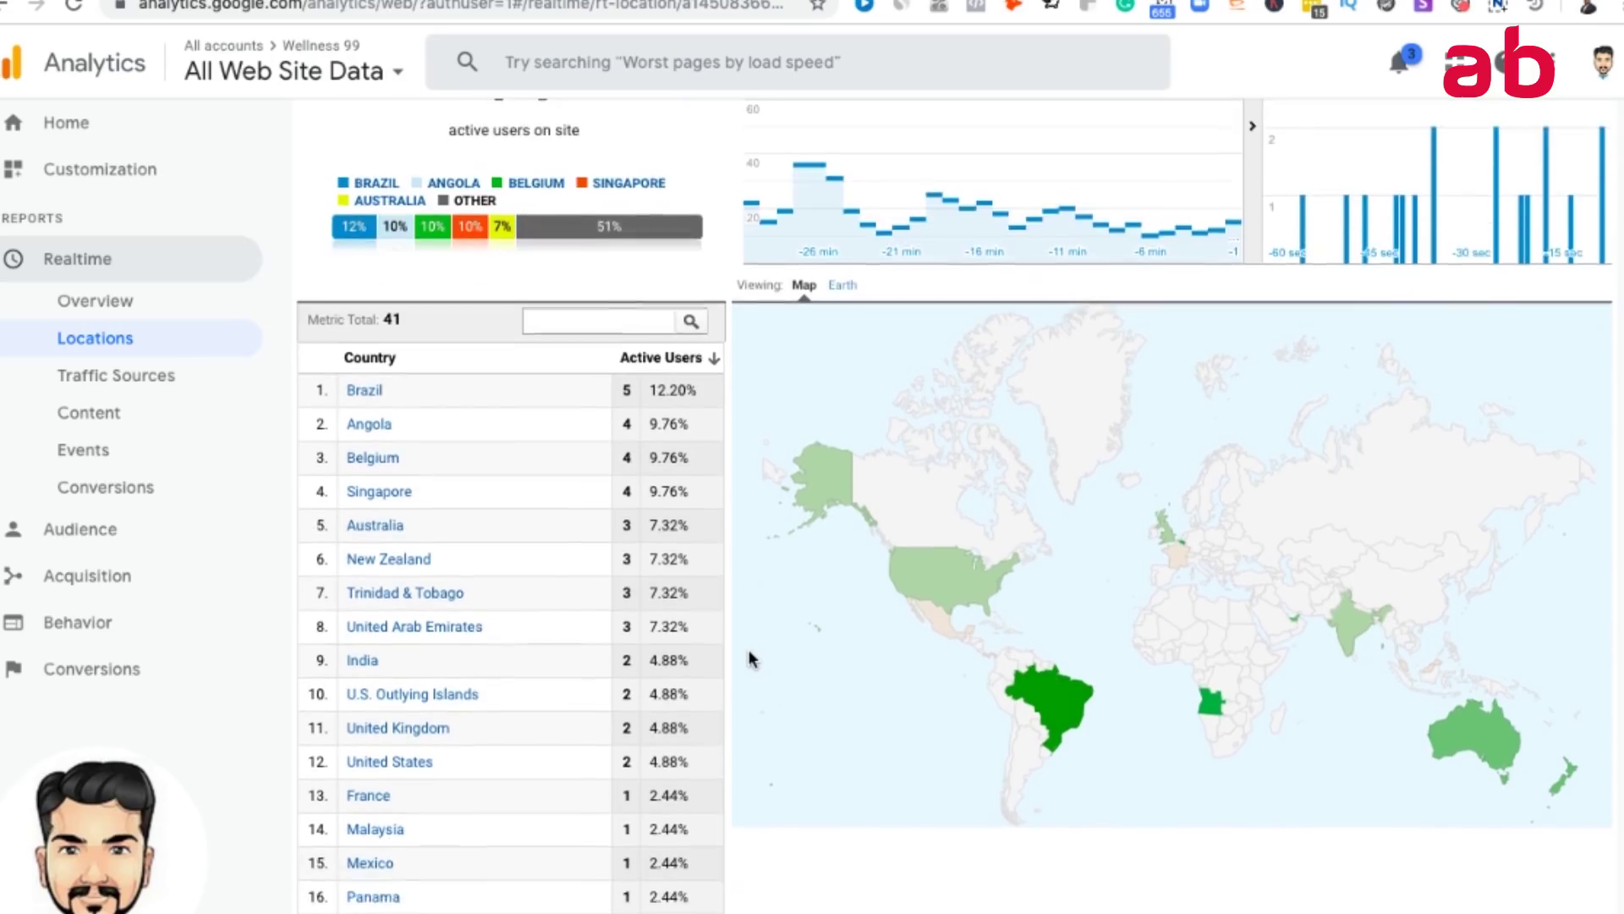
scroll(749, 658, "up", 4)
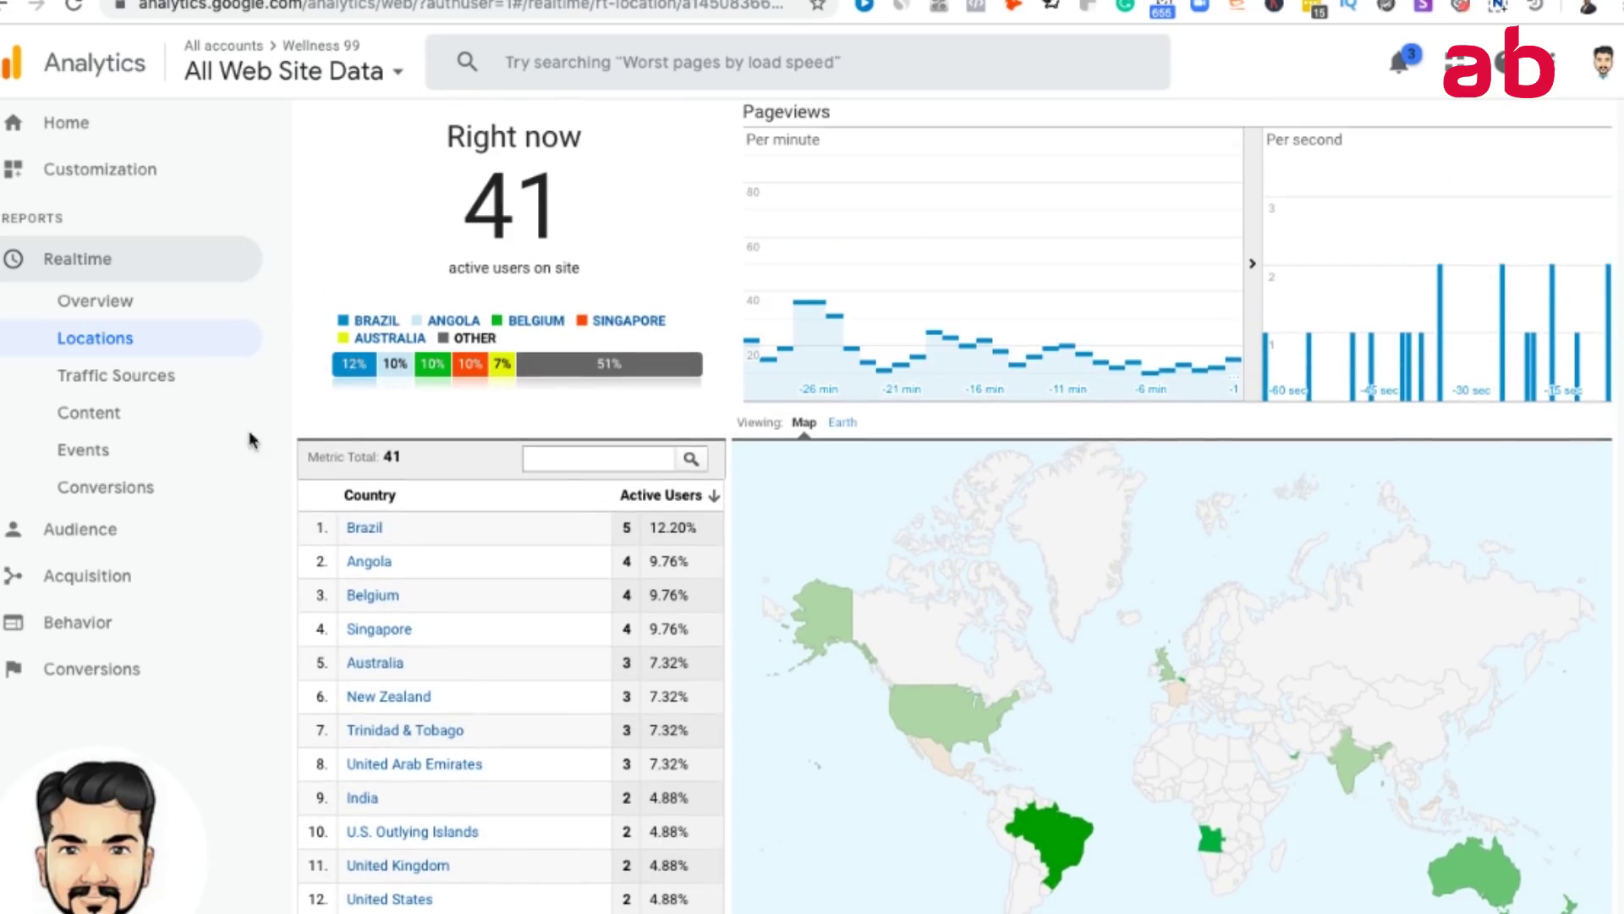
left_click(207, 392)
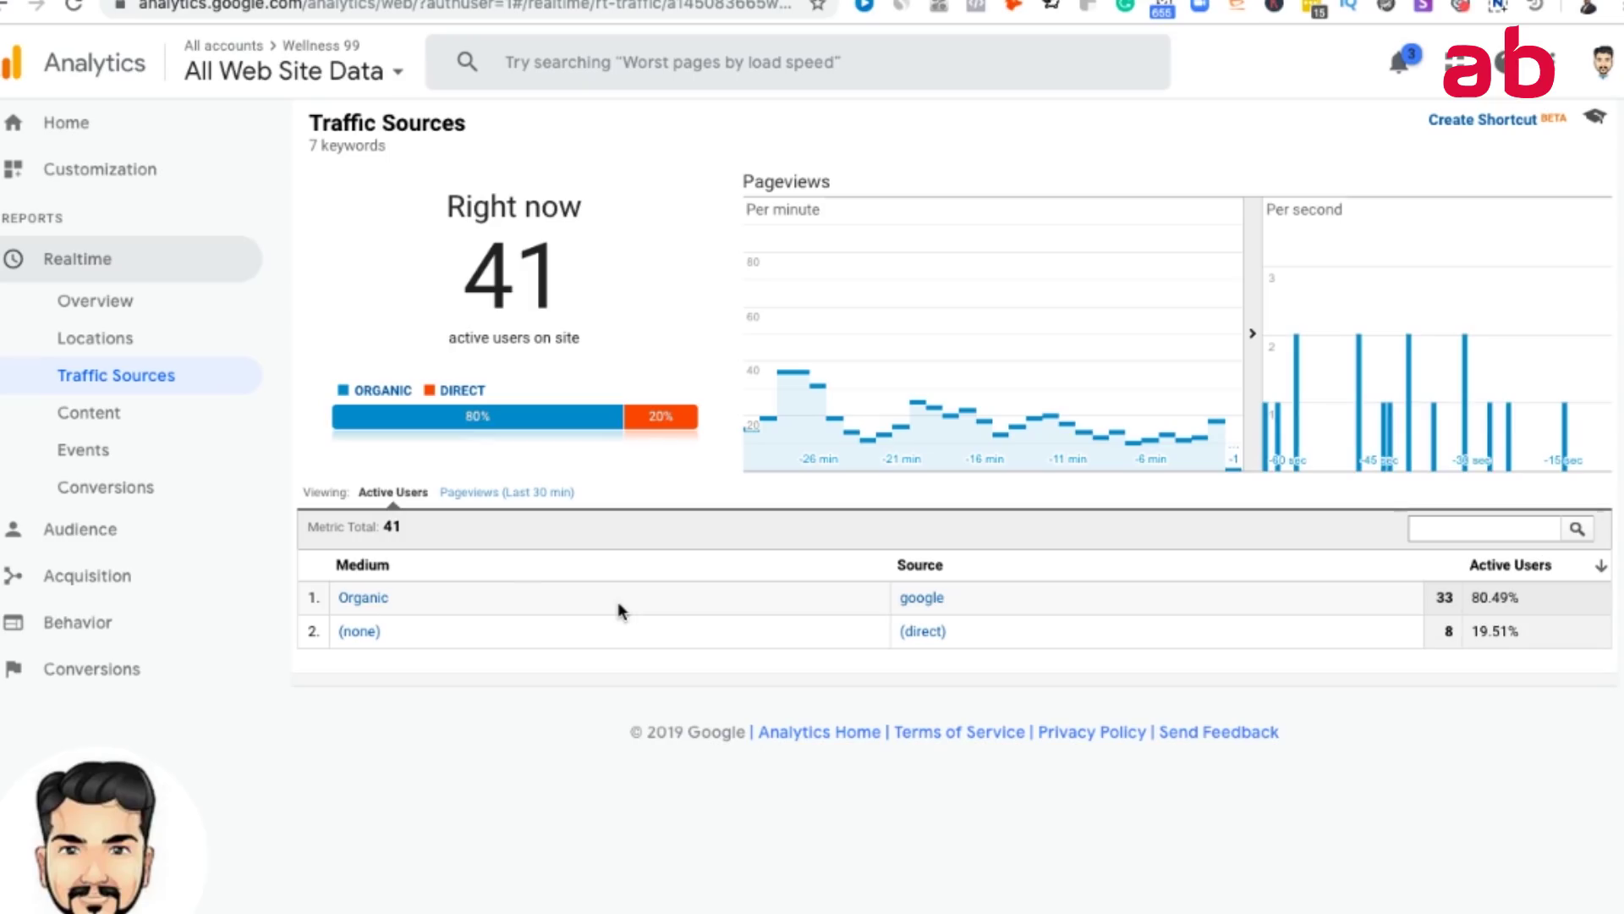
Open the Acquisition Channels report for all traffic and compare users, bounce rate and average session duration per channel.
left_click(141, 572)
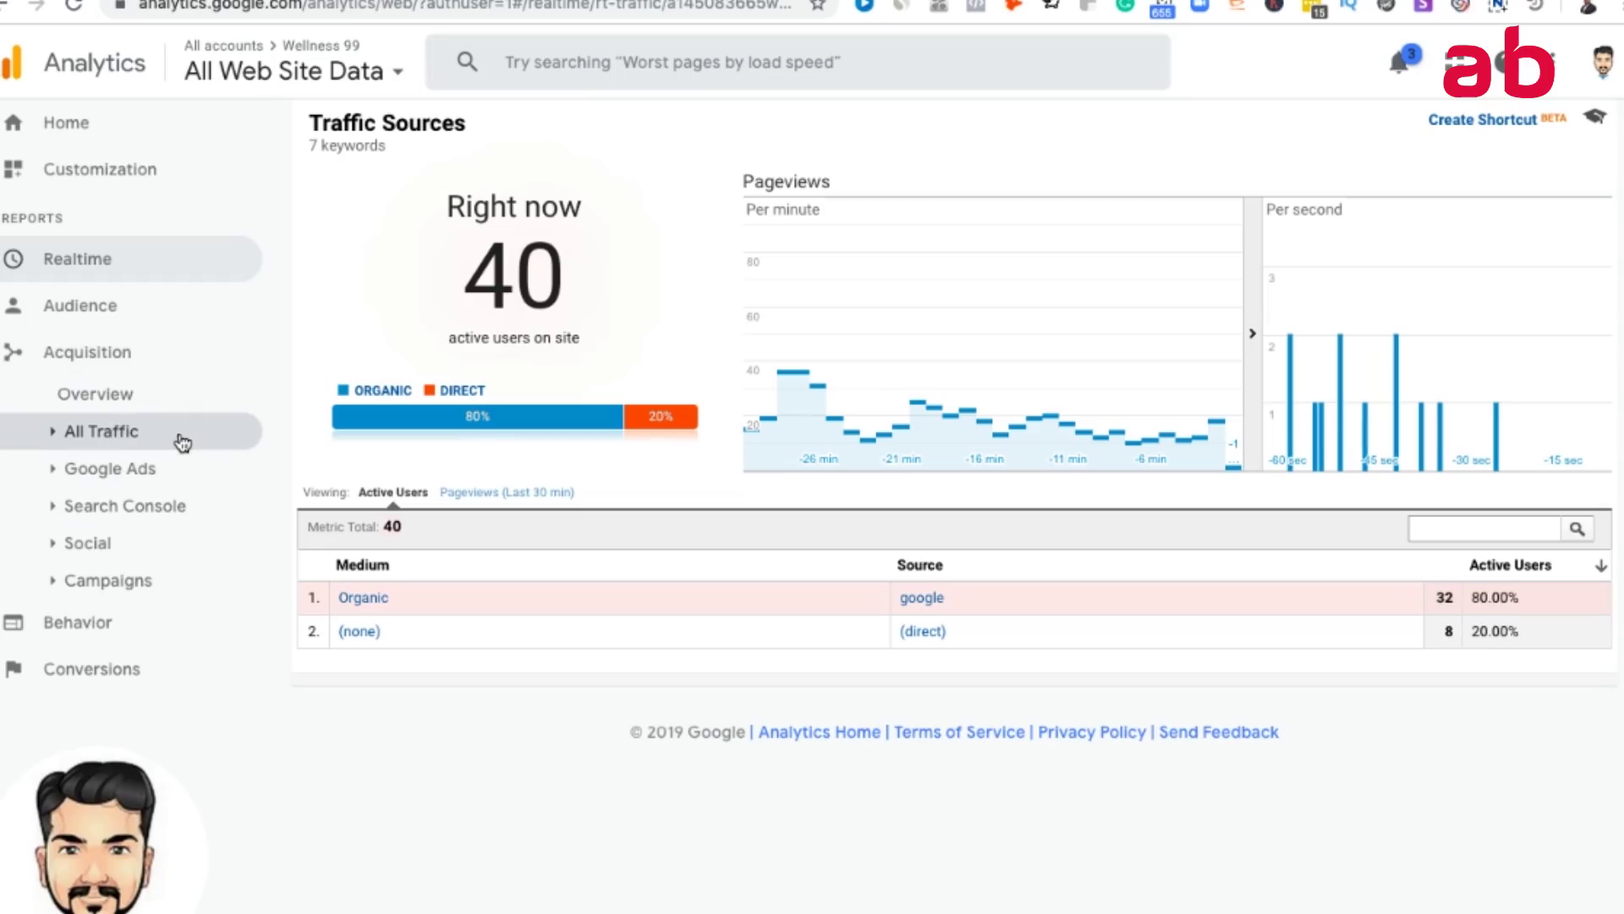
left_click(181, 441)
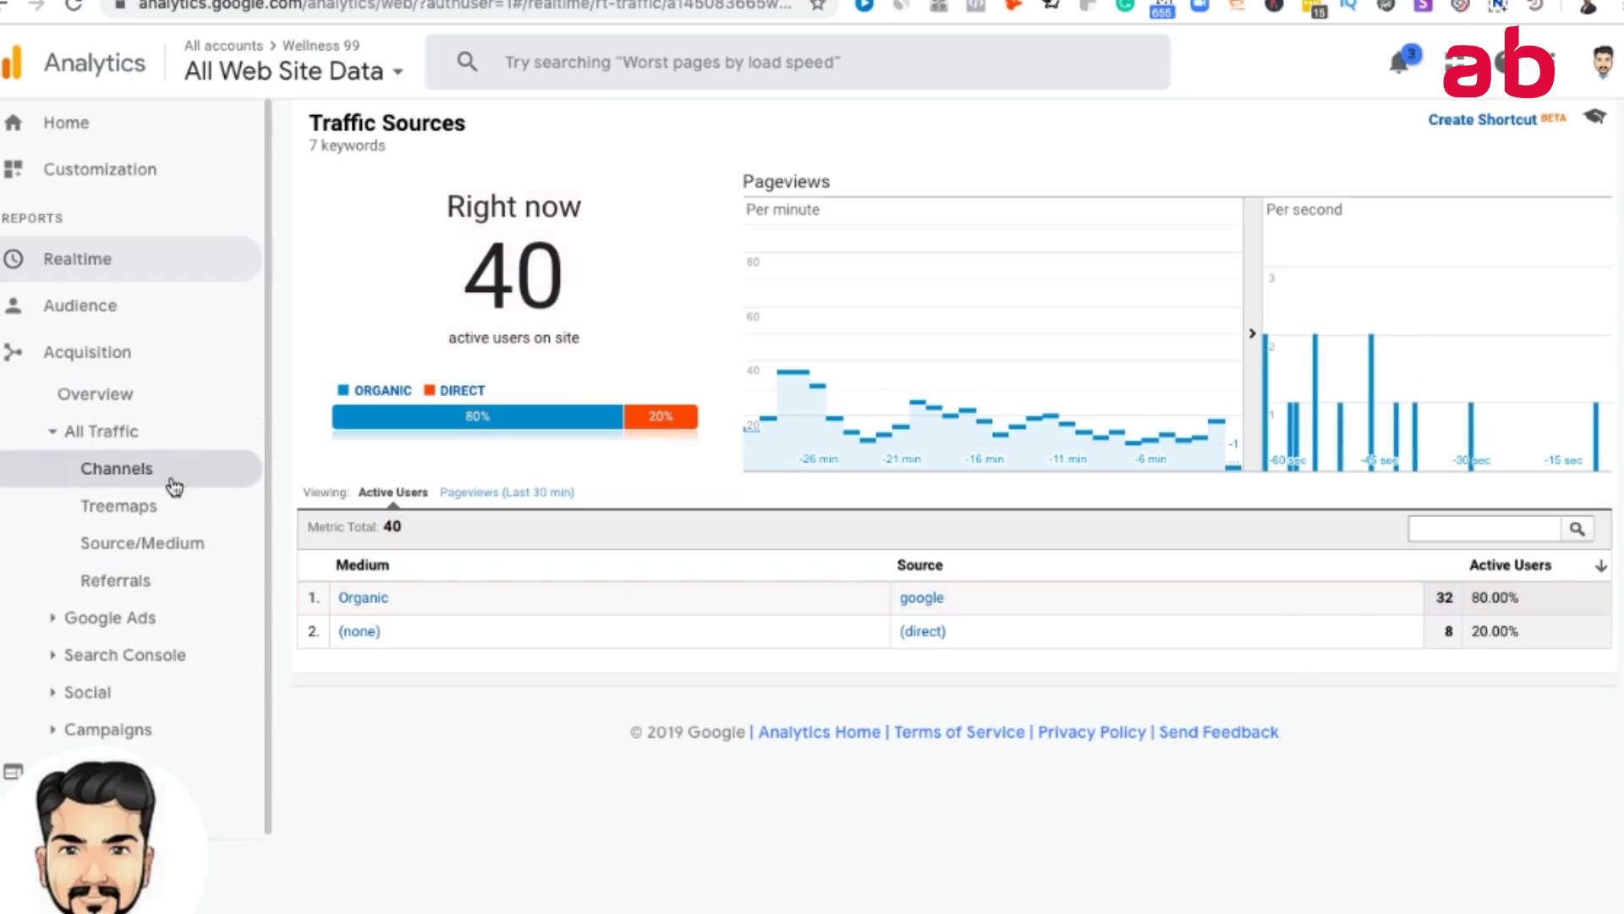
left_click(174, 482)
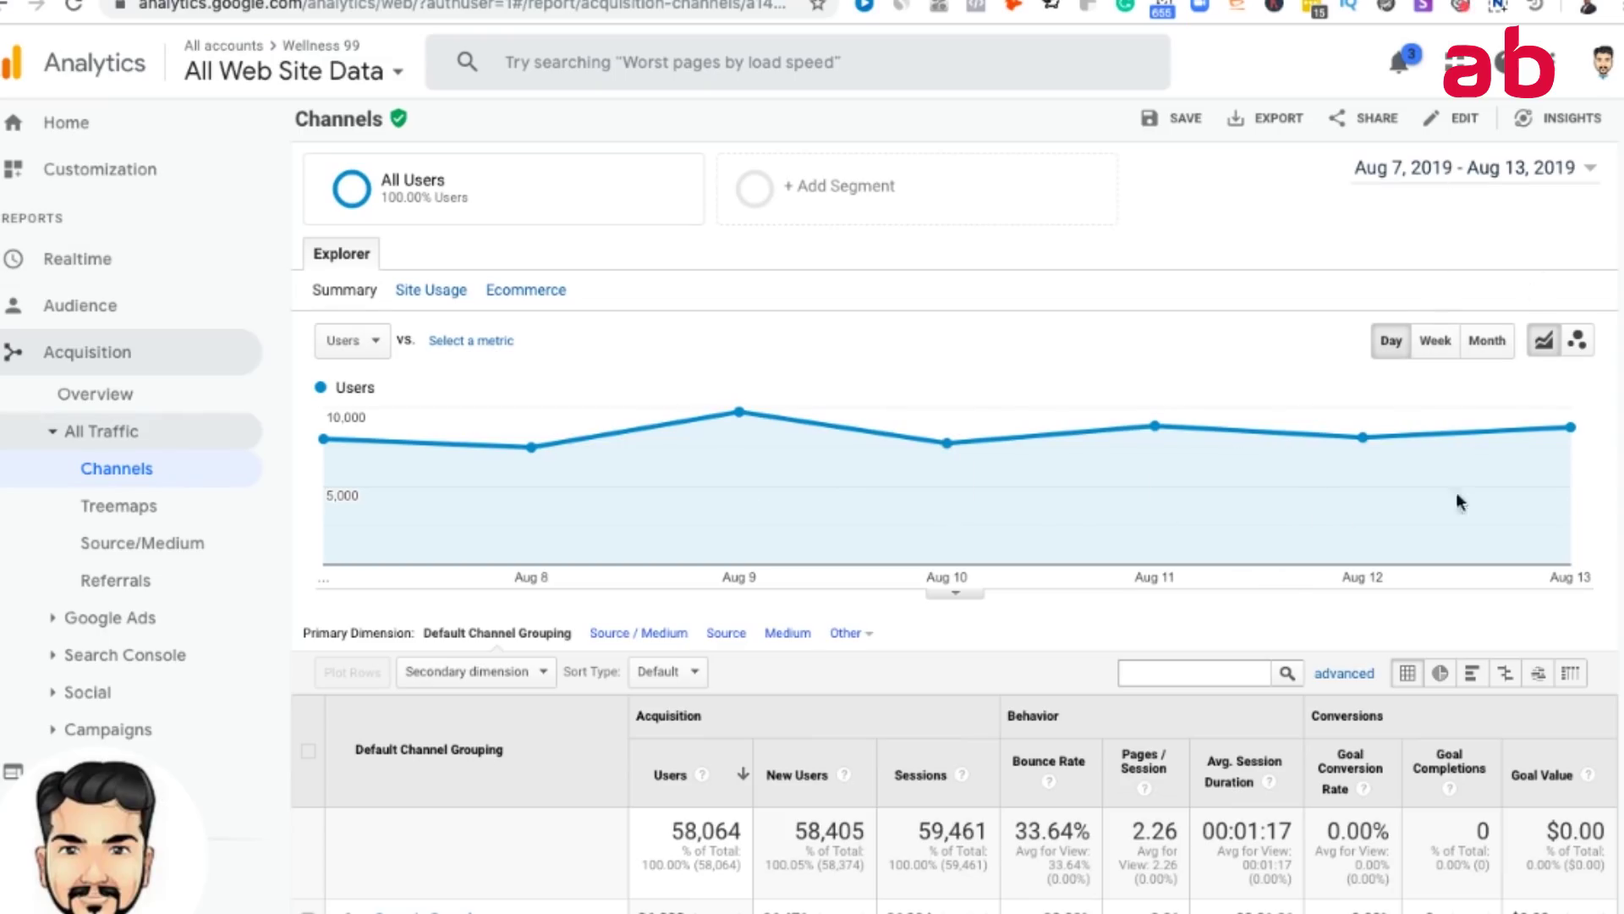
scroll(1439, 571, "down", 3)
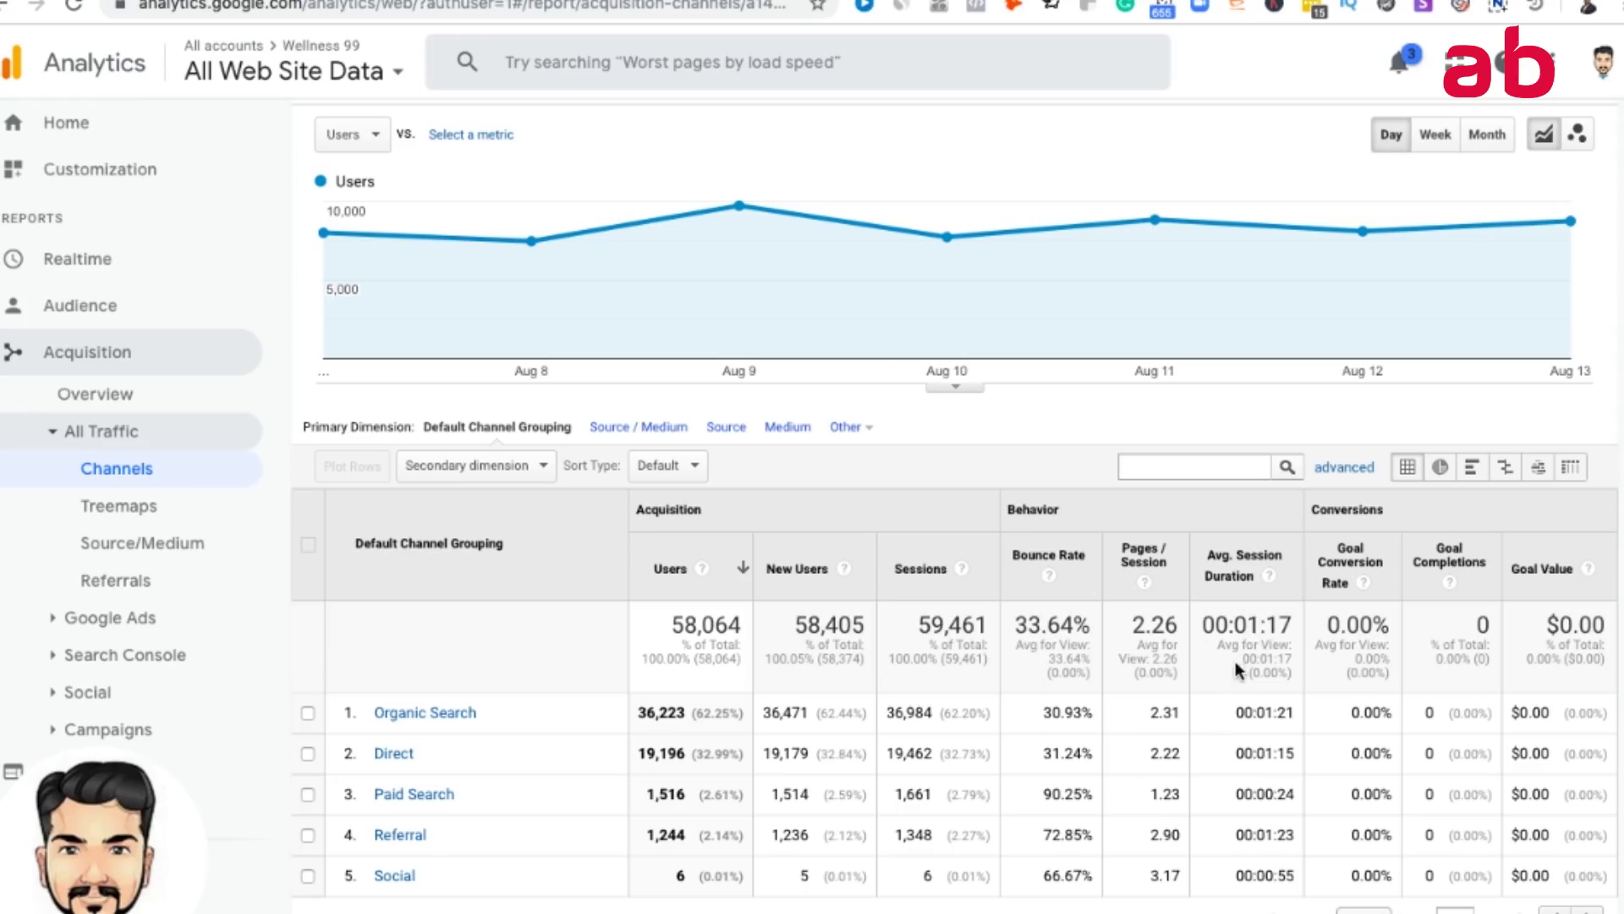
scroll(1232, 719, "down", 1)
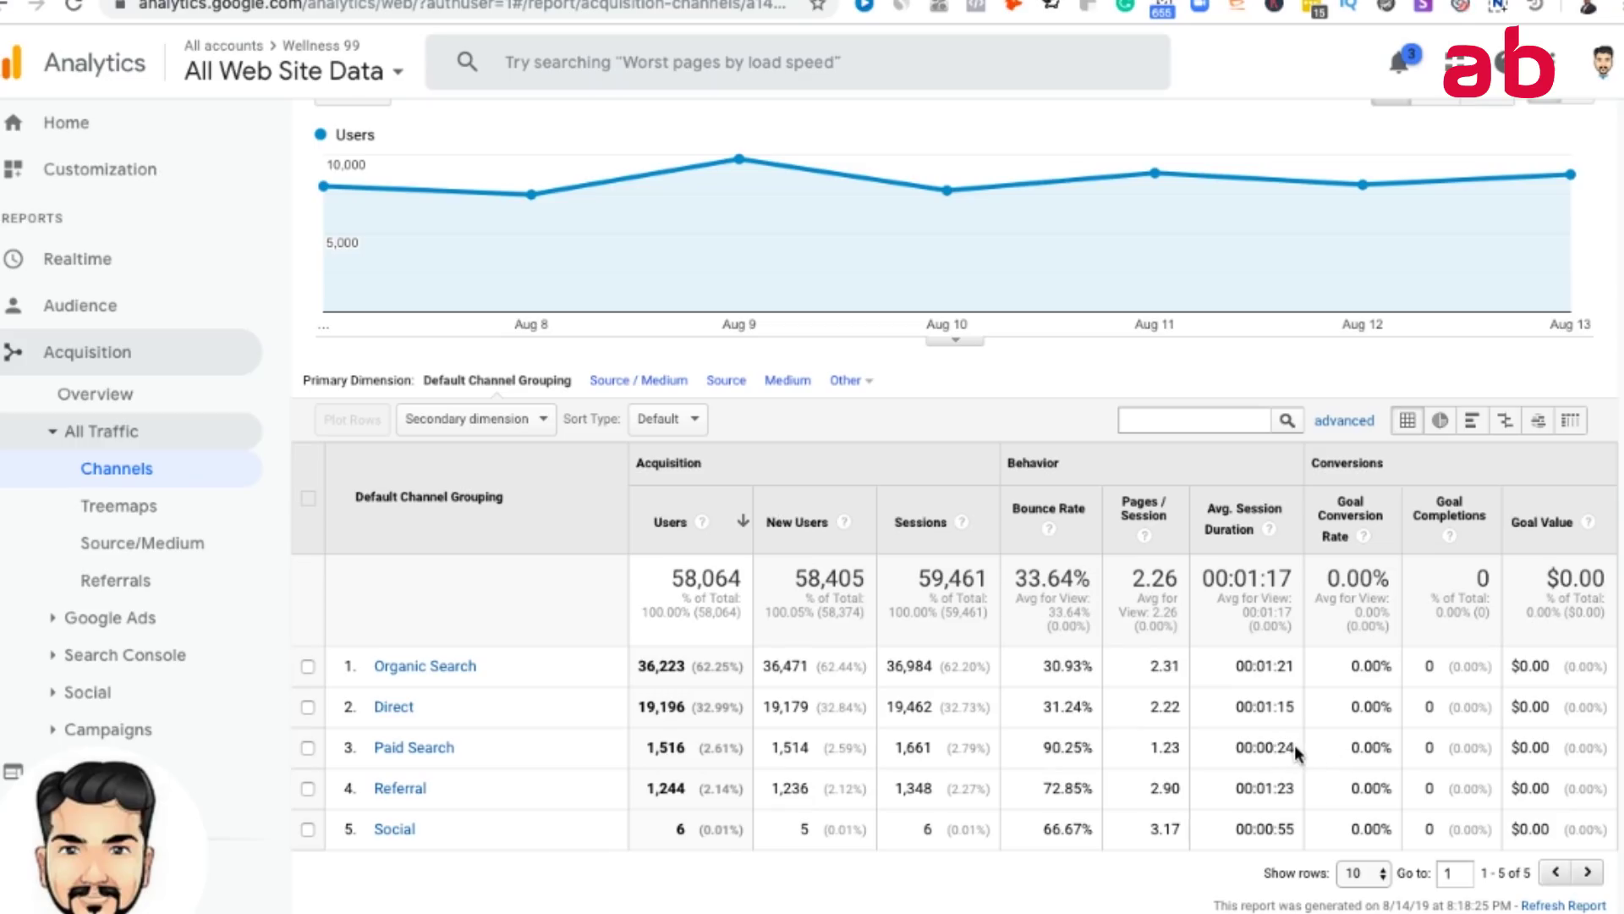
left_click_drag(1294, 744, 1240, 748)
left_click(1224, 812)
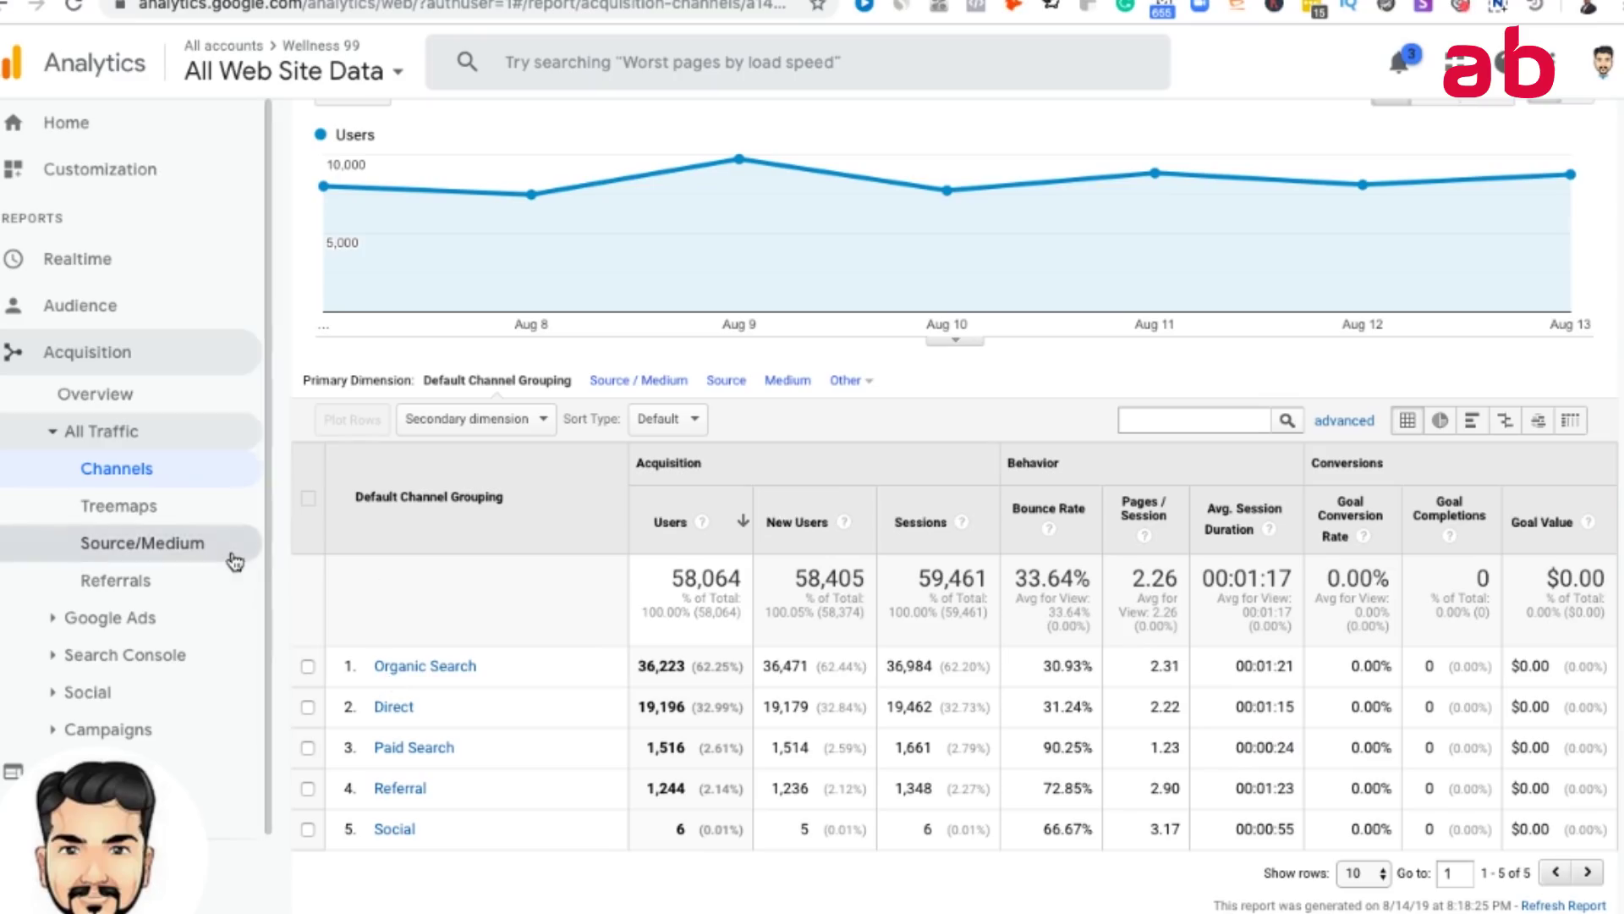
Open the Source/Medium report and examine users, bounce rate and session duration for each traffic source, including the Taboola and social ones.
left_click(201, 544)
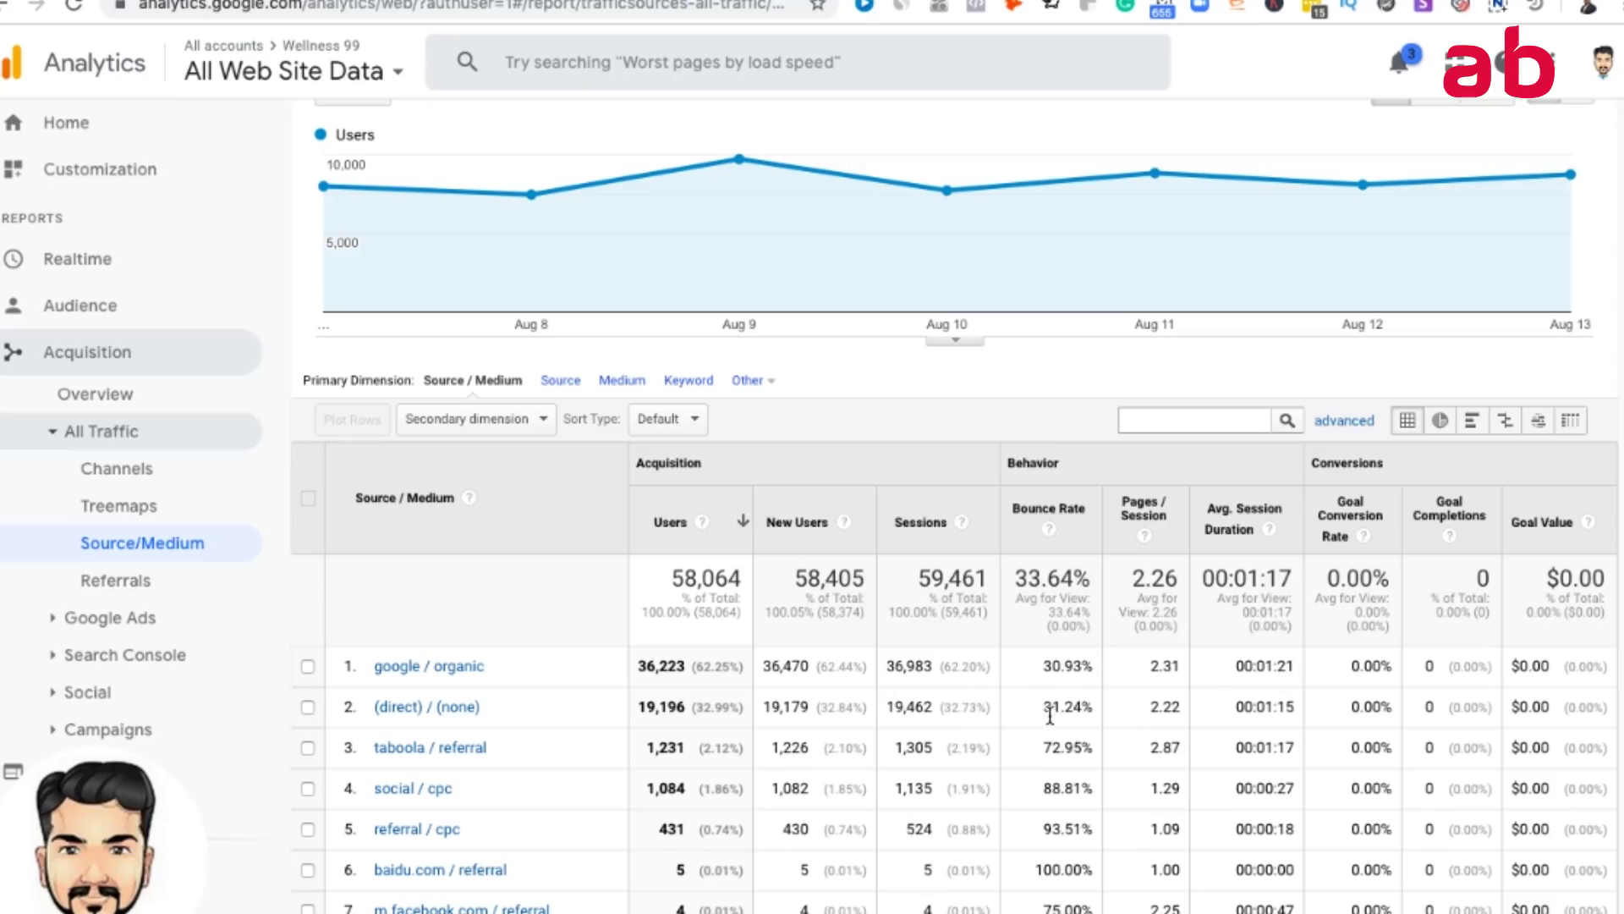
scroll(1052, 709, "down", 1)
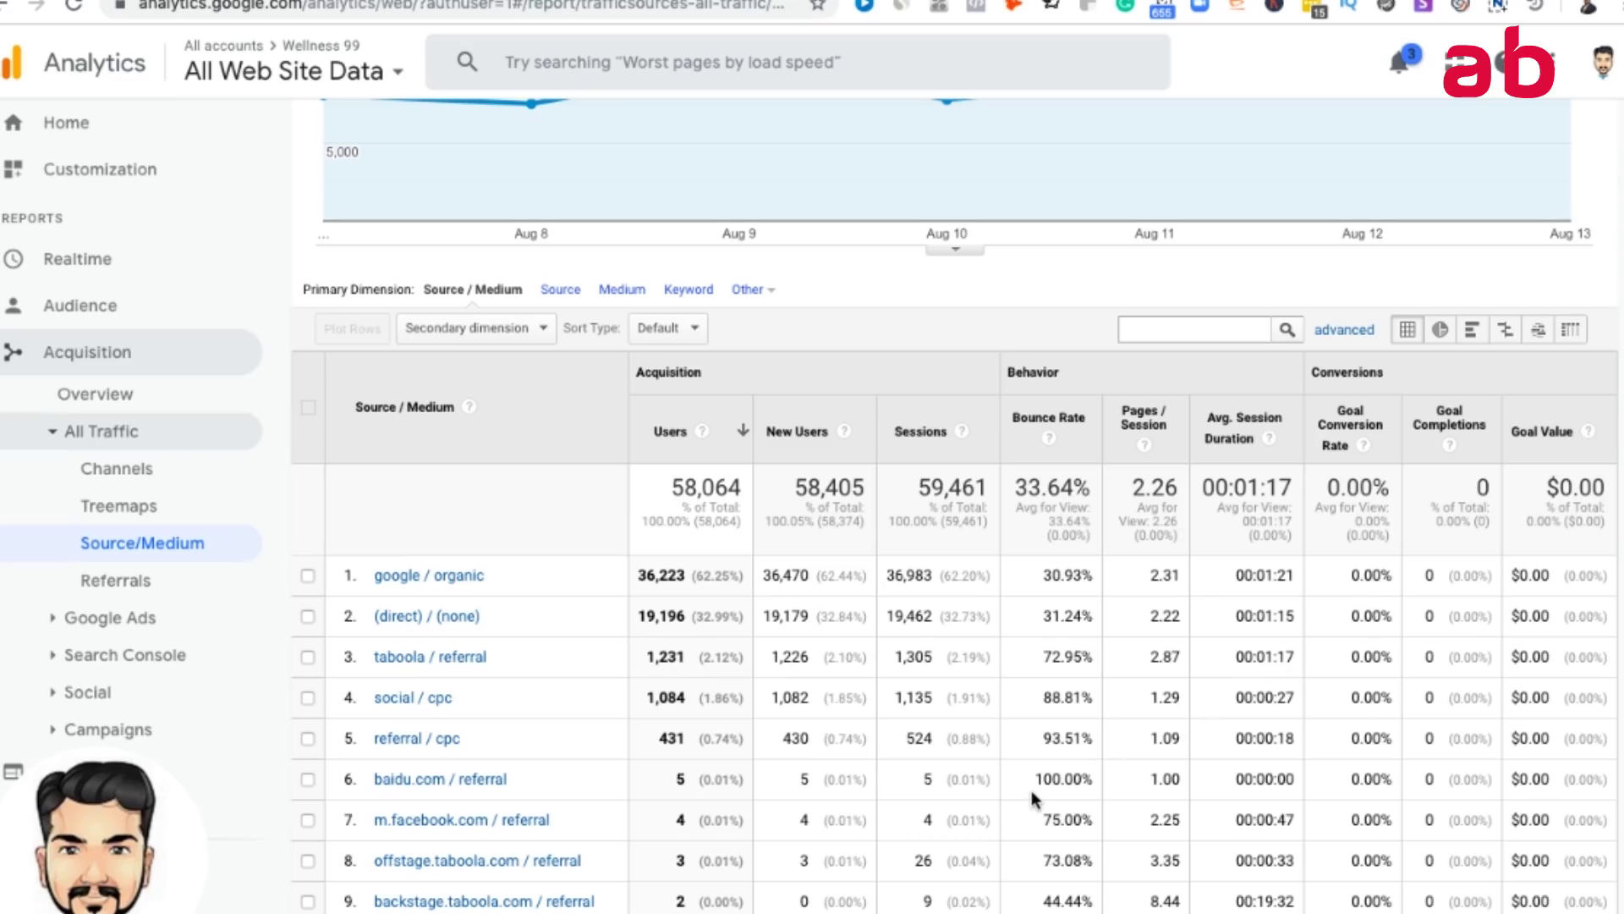
scroll(1032, 795, "down", 1)
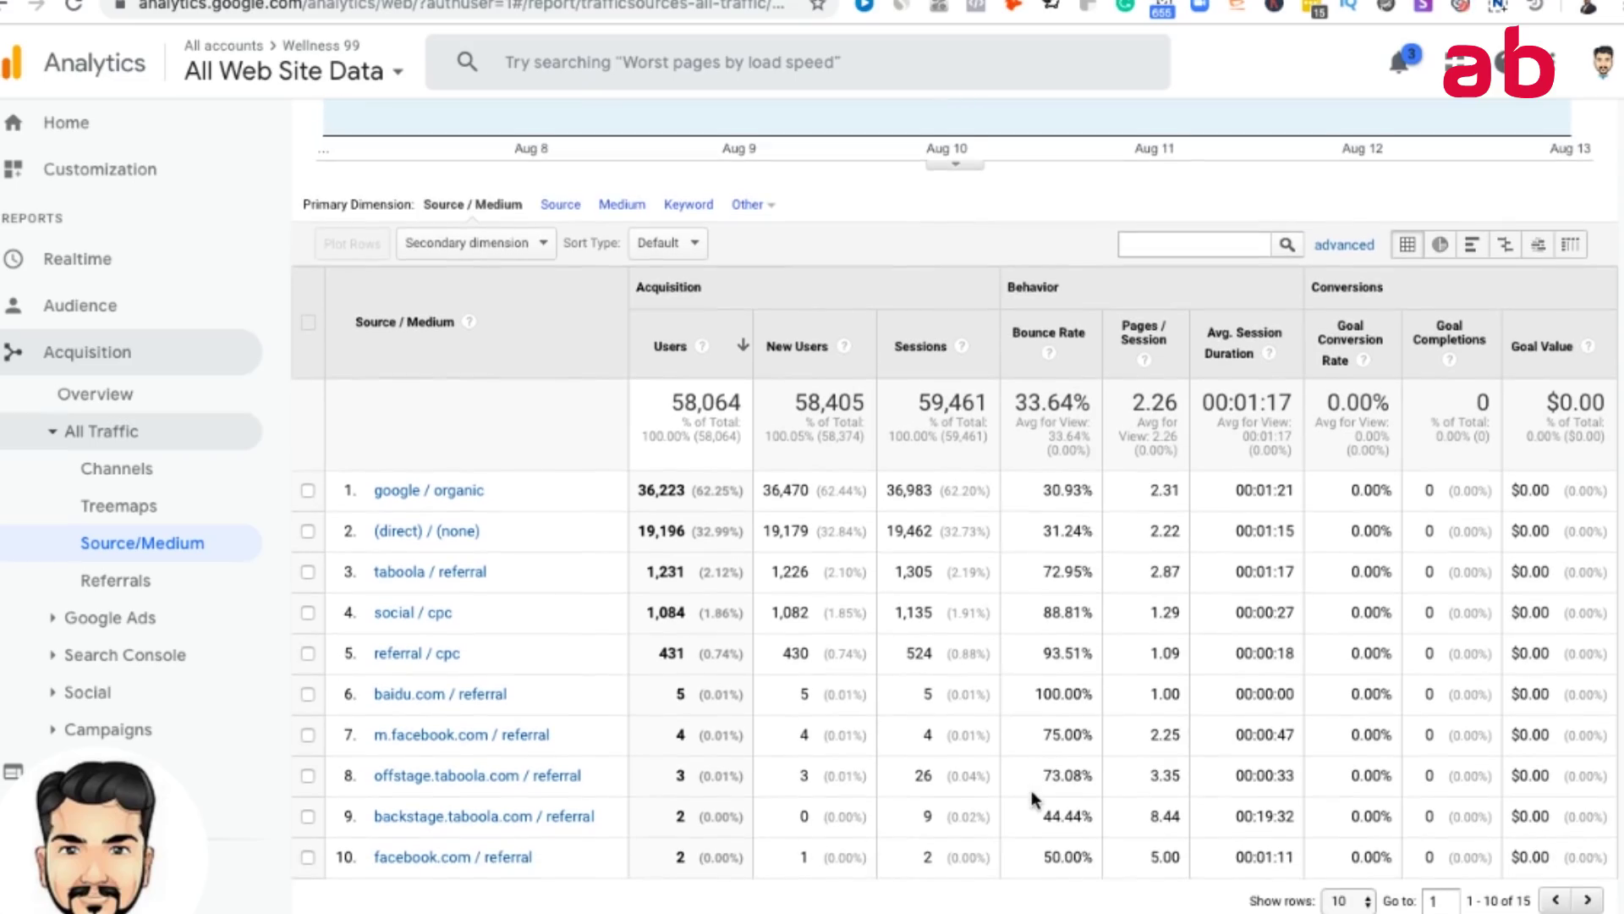
scroll(1033, 798, "up", 1)
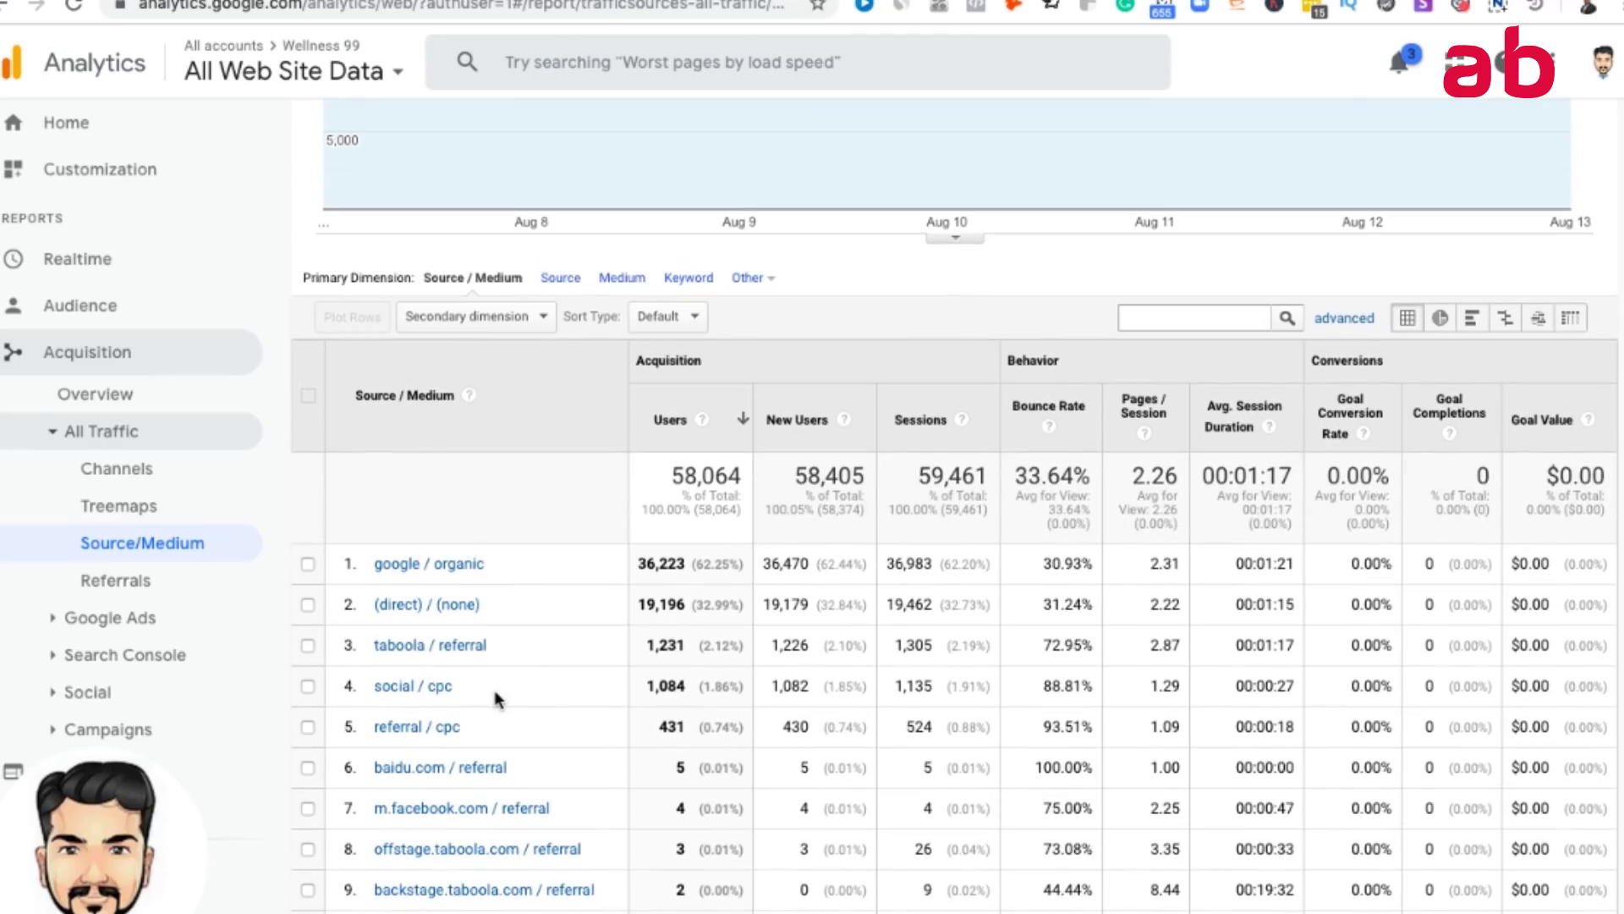
scroll(494, 688, "up", 4)
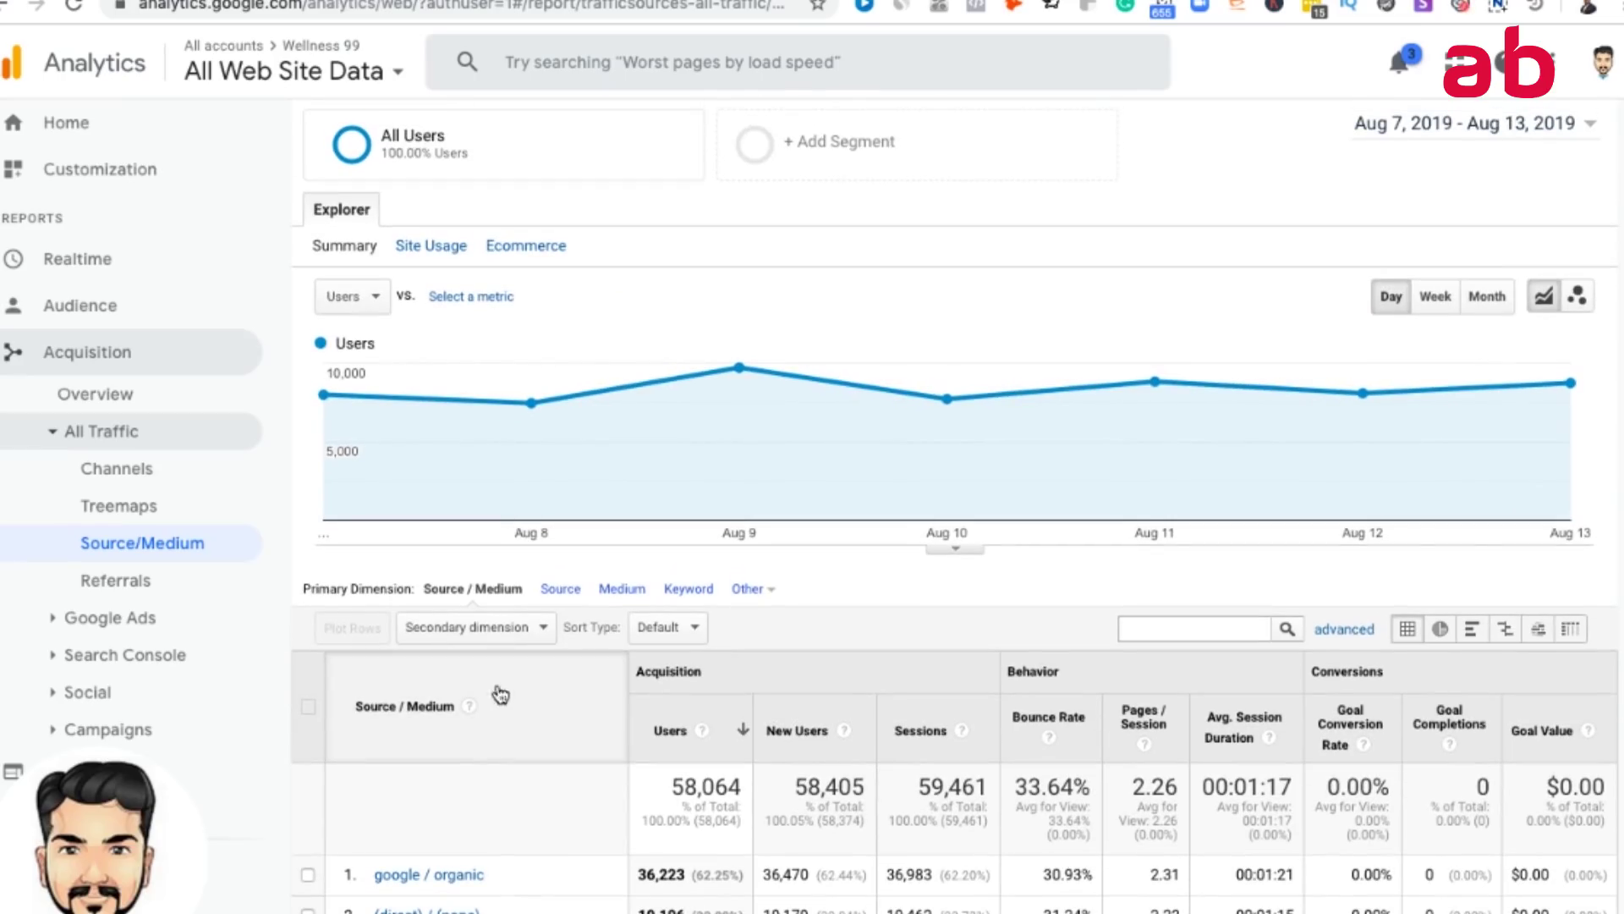
mouse_move(664, 490)
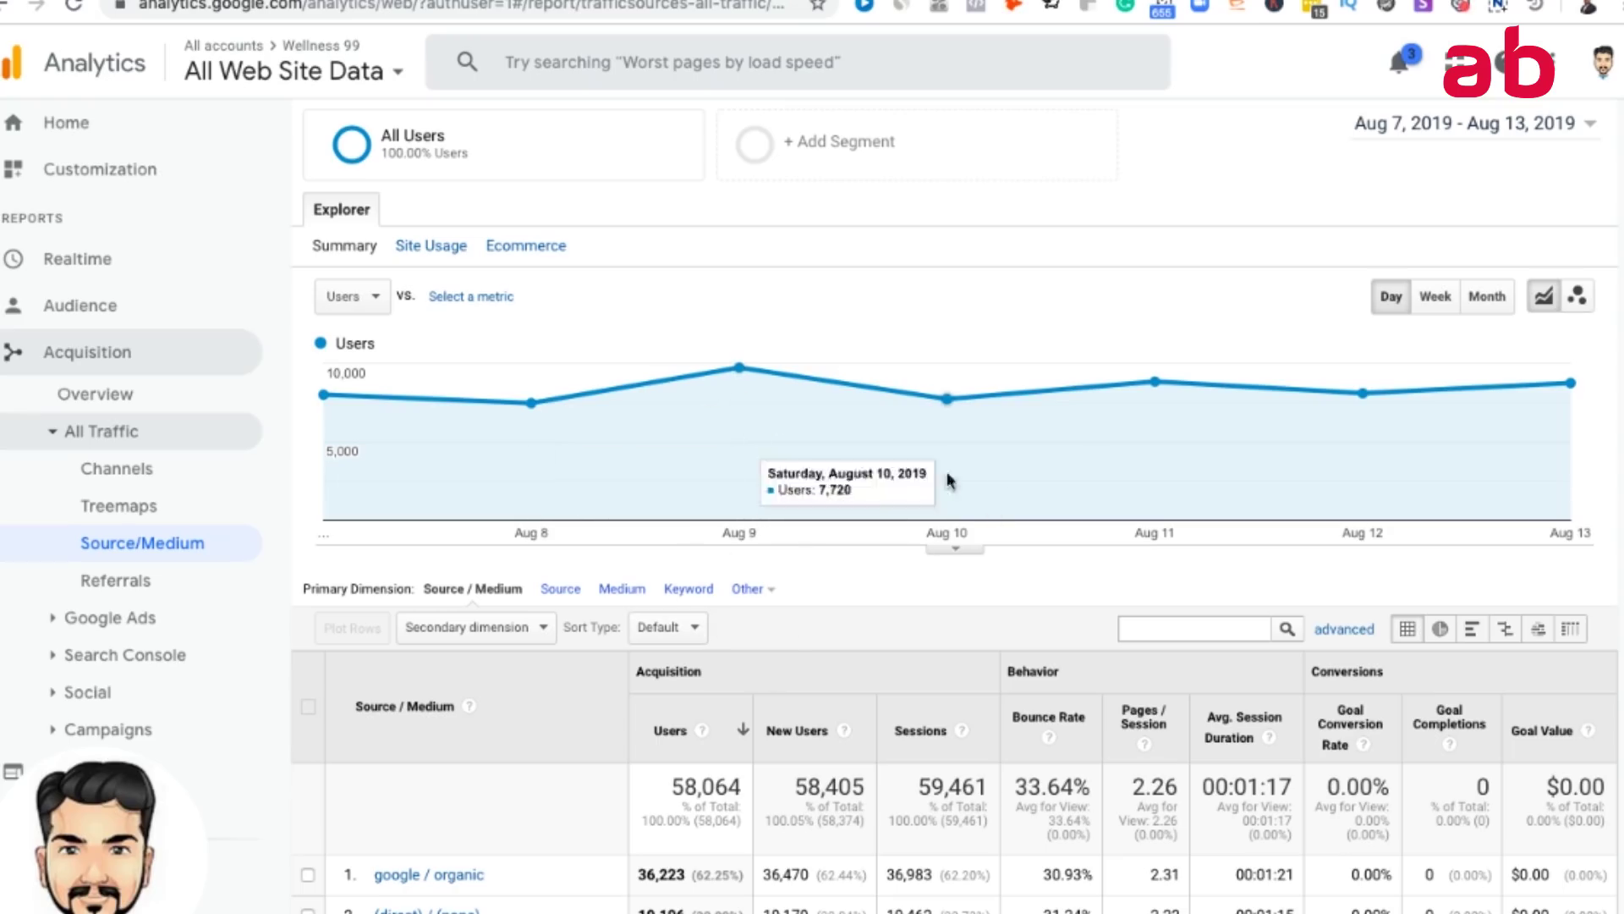
scroll(830, 687, "down", 2)
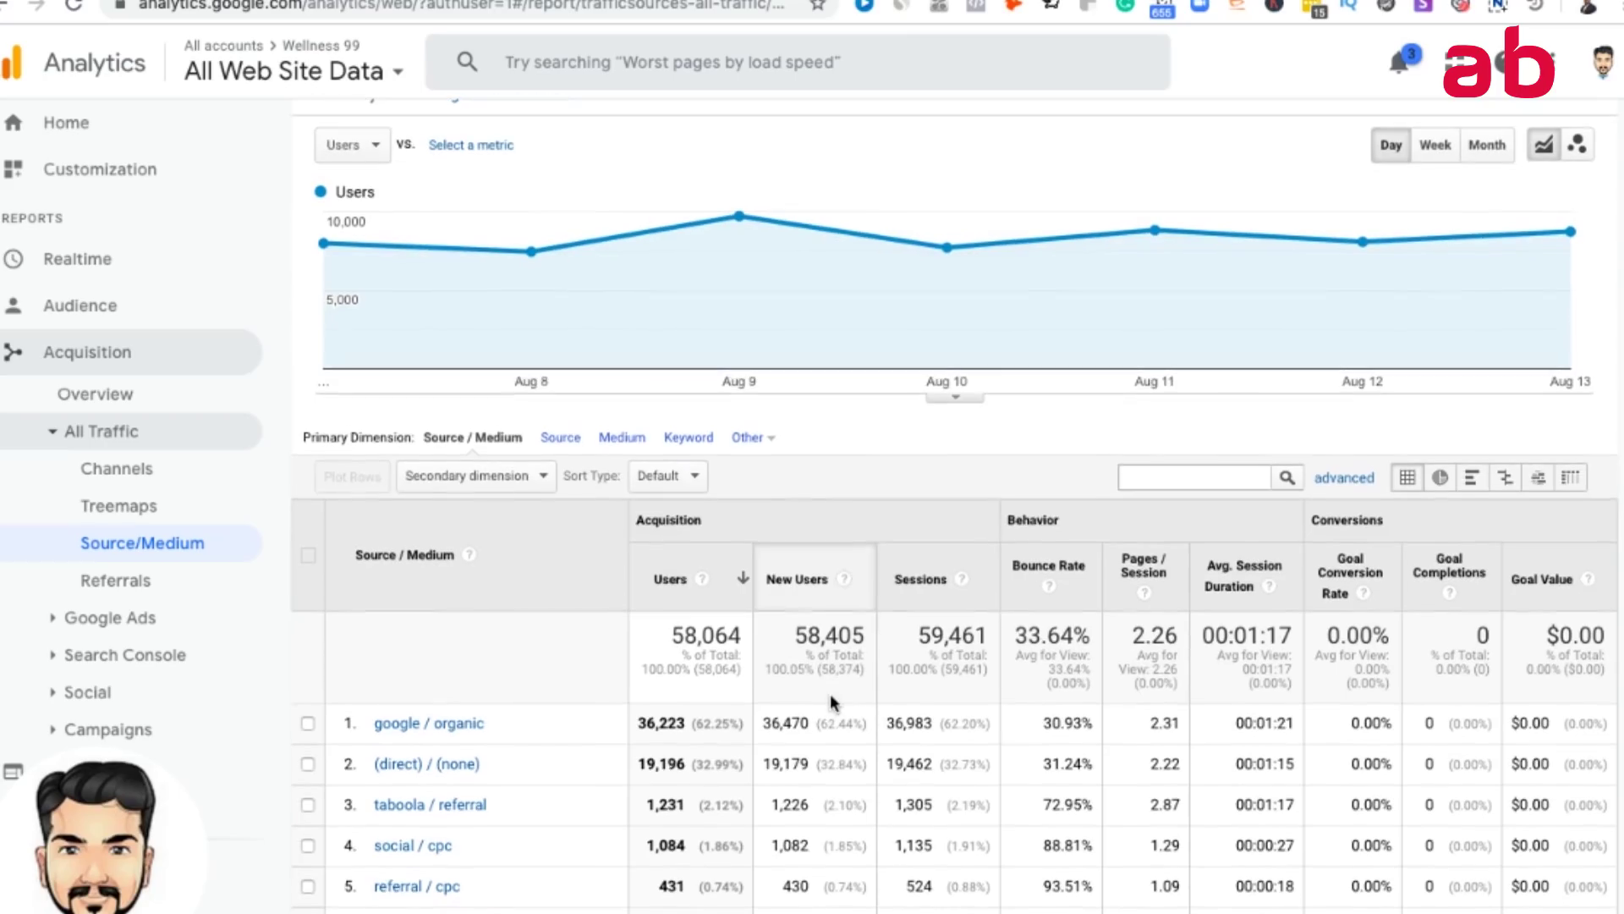
scroll(830, 694, "down", 2)
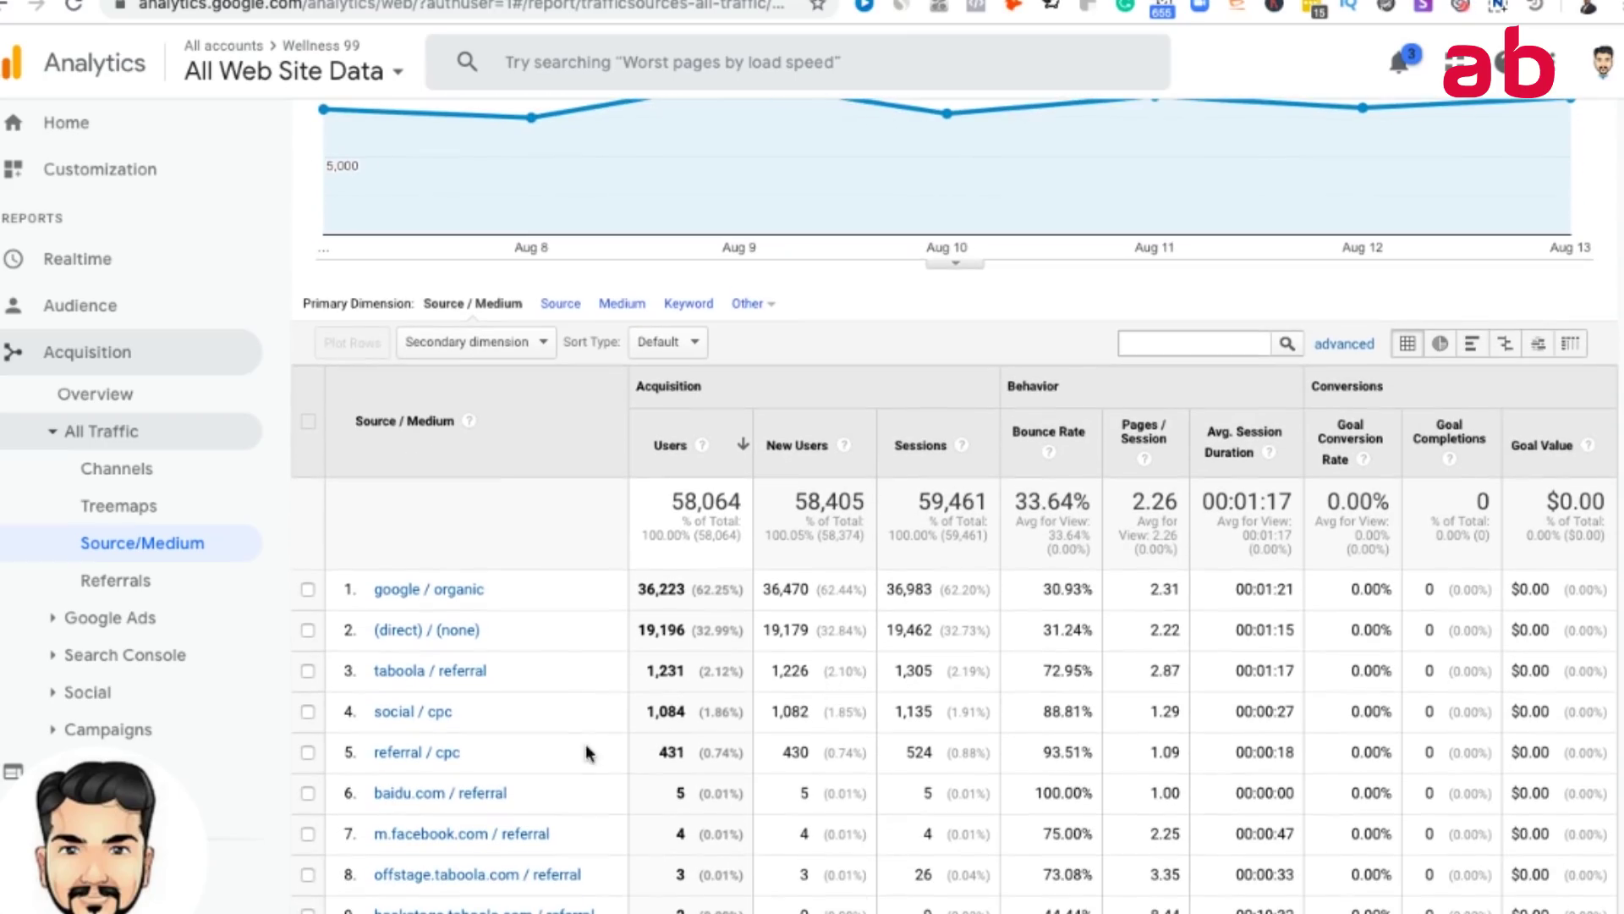
scroll(687, 633, "down", 1)
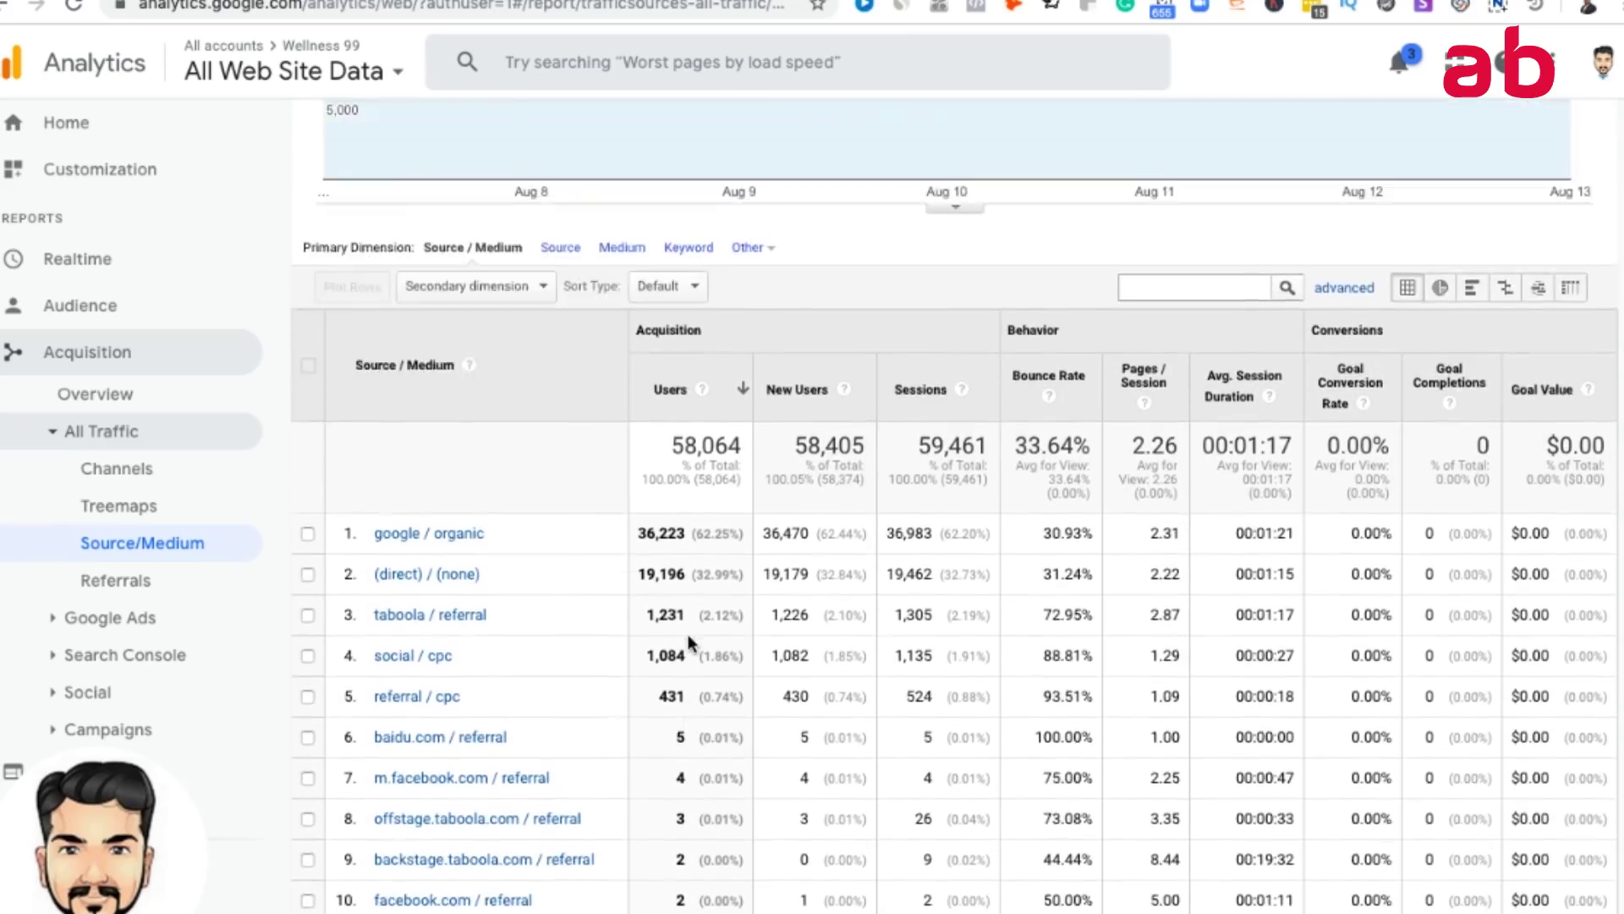
scroll(688, 633, "up", 5)
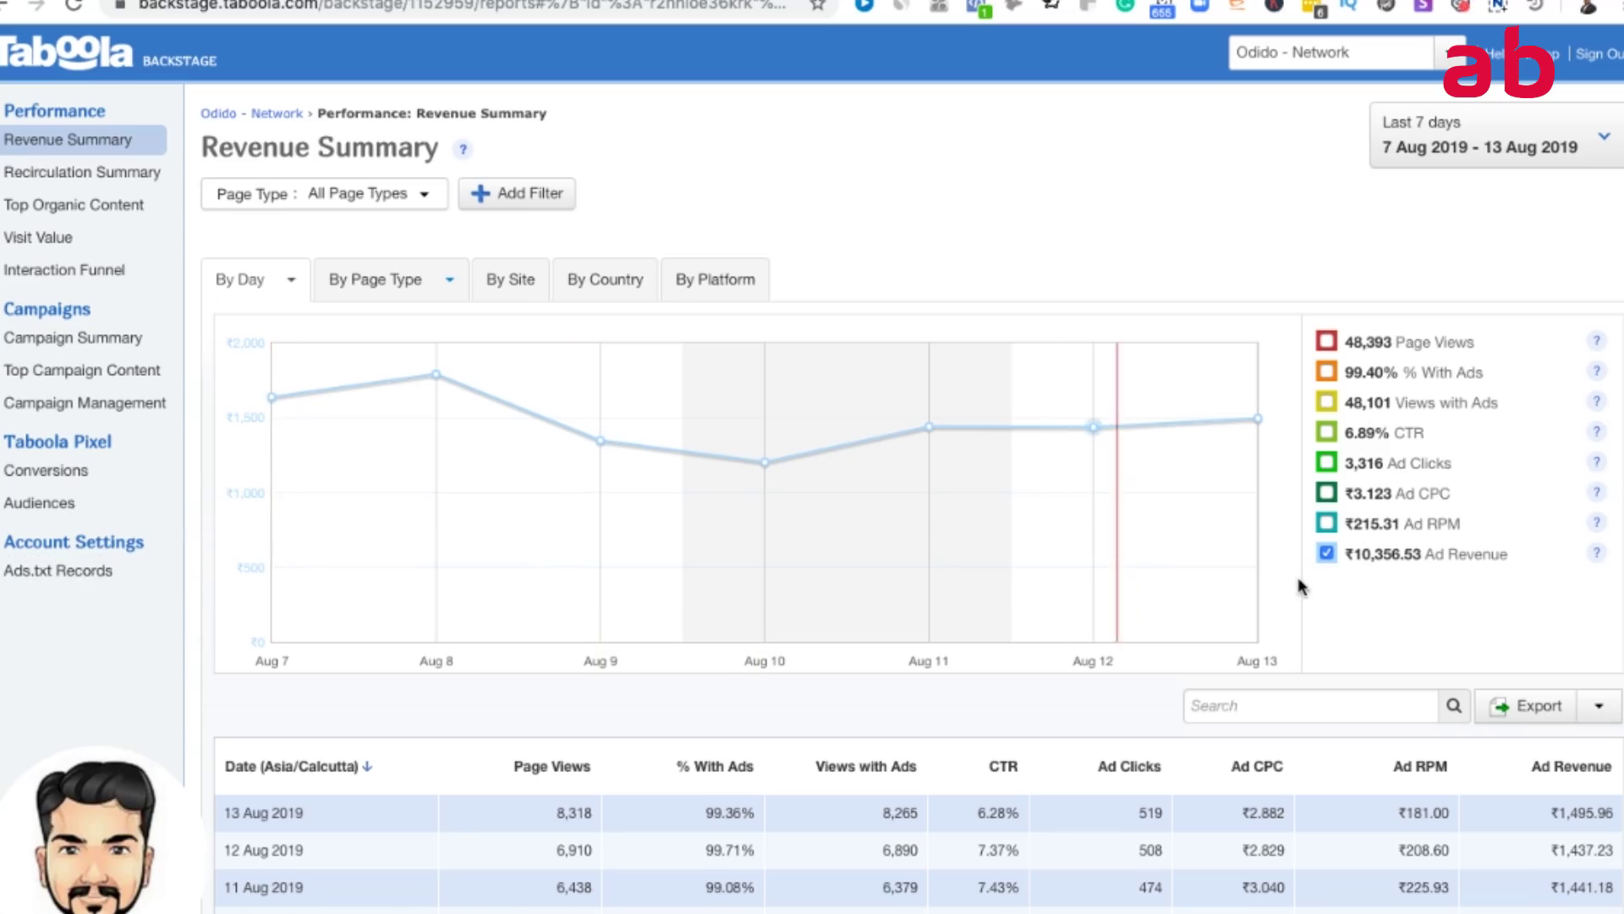
Examine the Revenue Summary by day for 7 to 13 Aug 2019, including ad clicks, CPC, RPM and ad revenue.
scroll(1351, 616, "down", 3)
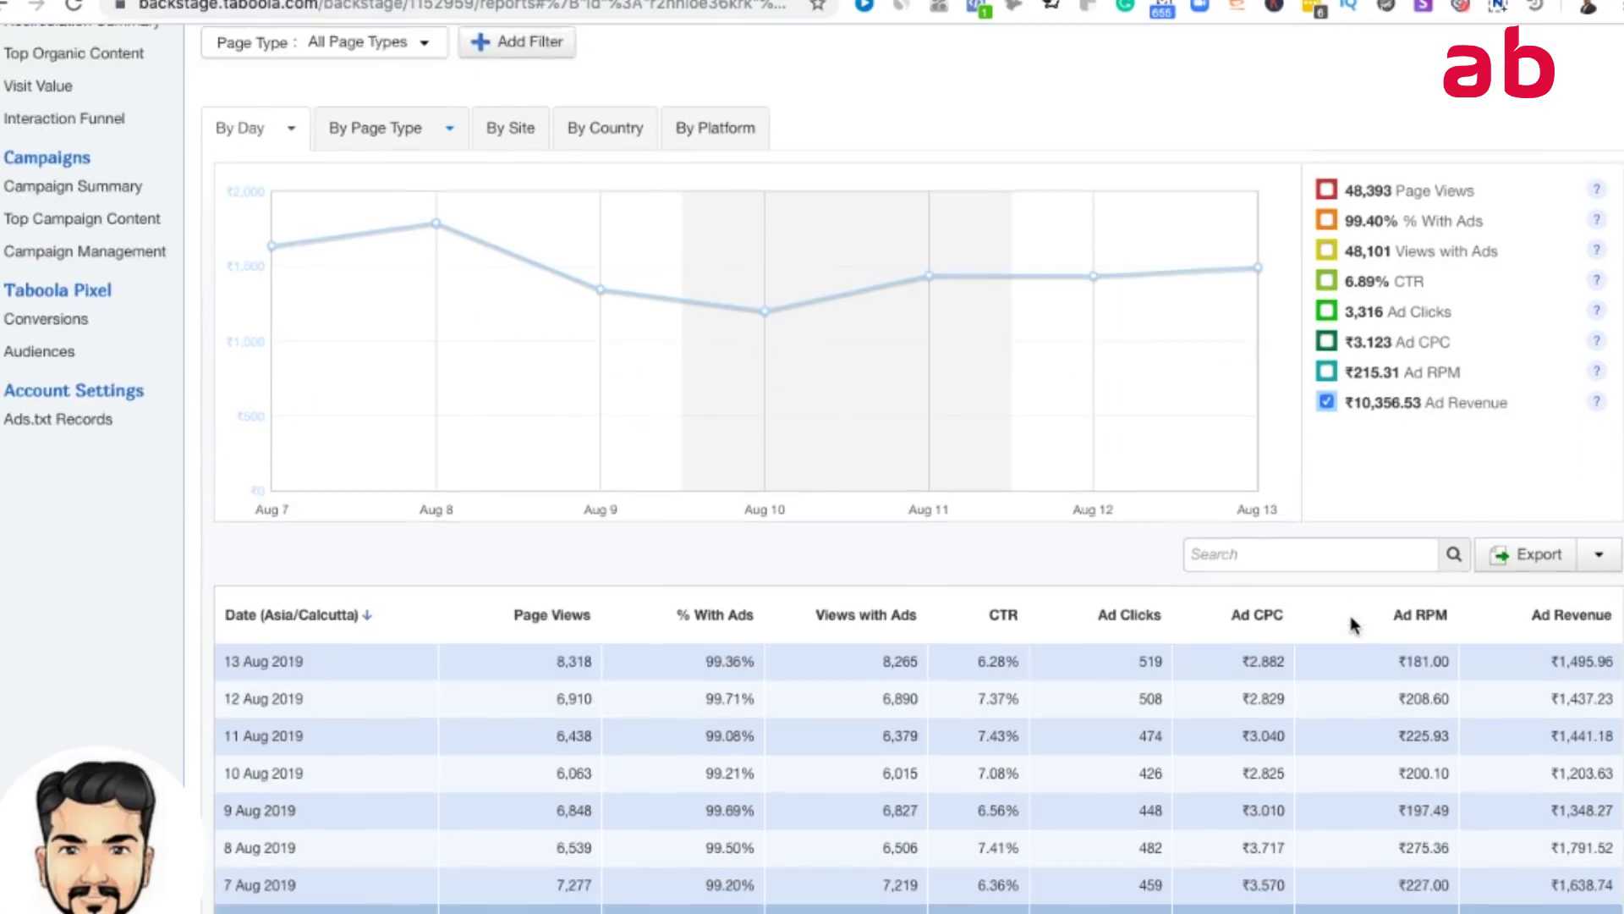
scroll(1213, 463, "up", 3)
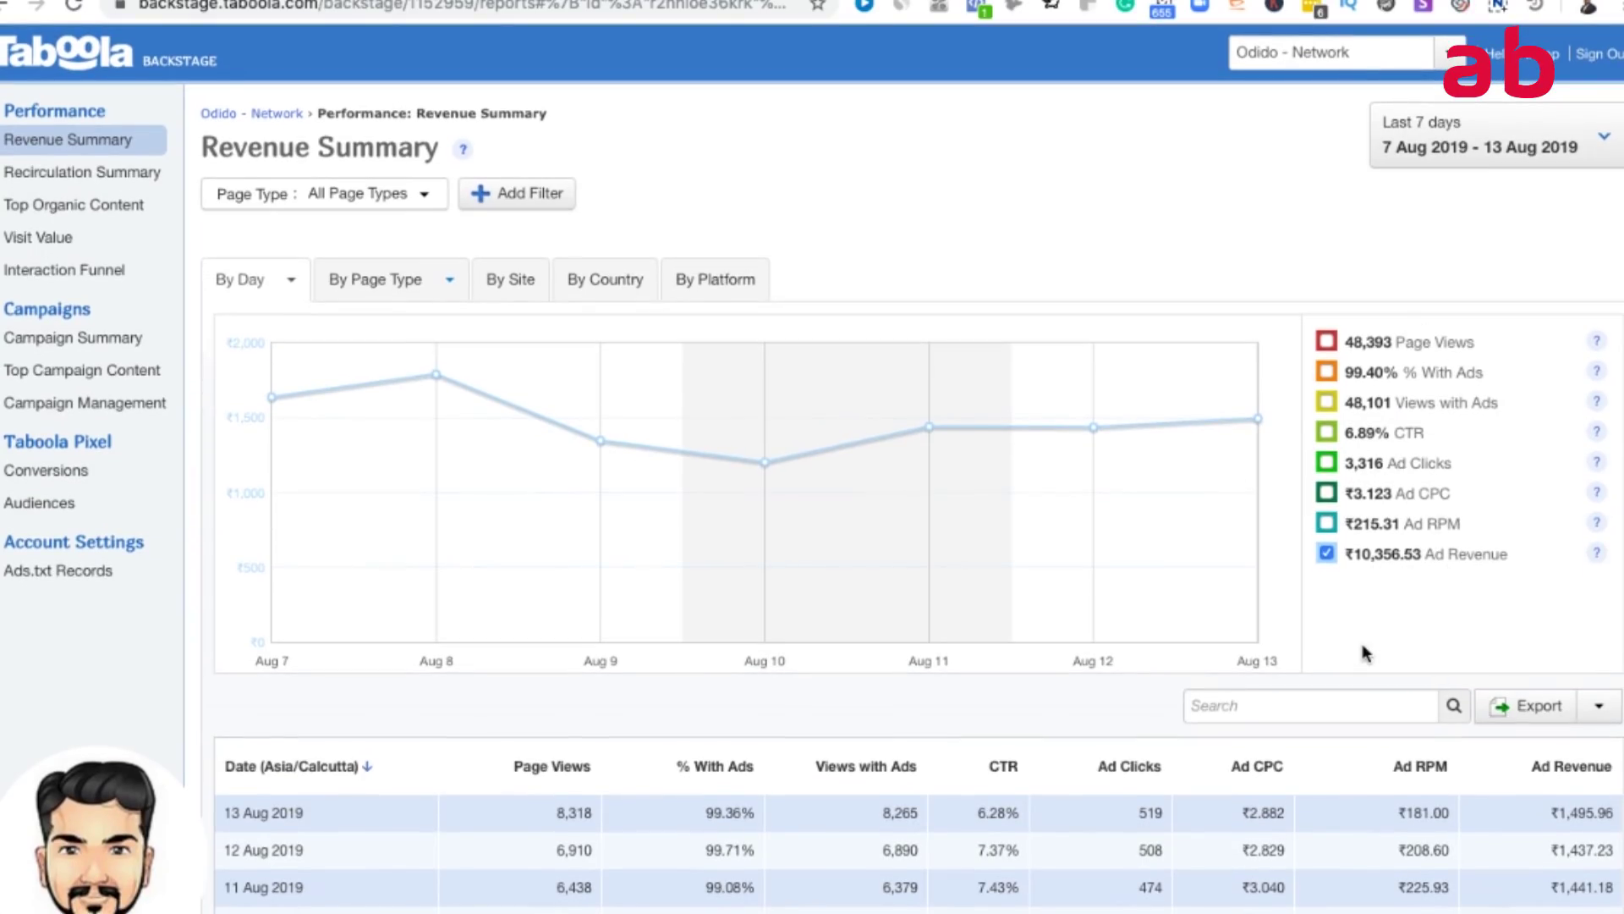
scroll(1362, 645, "down", 2)
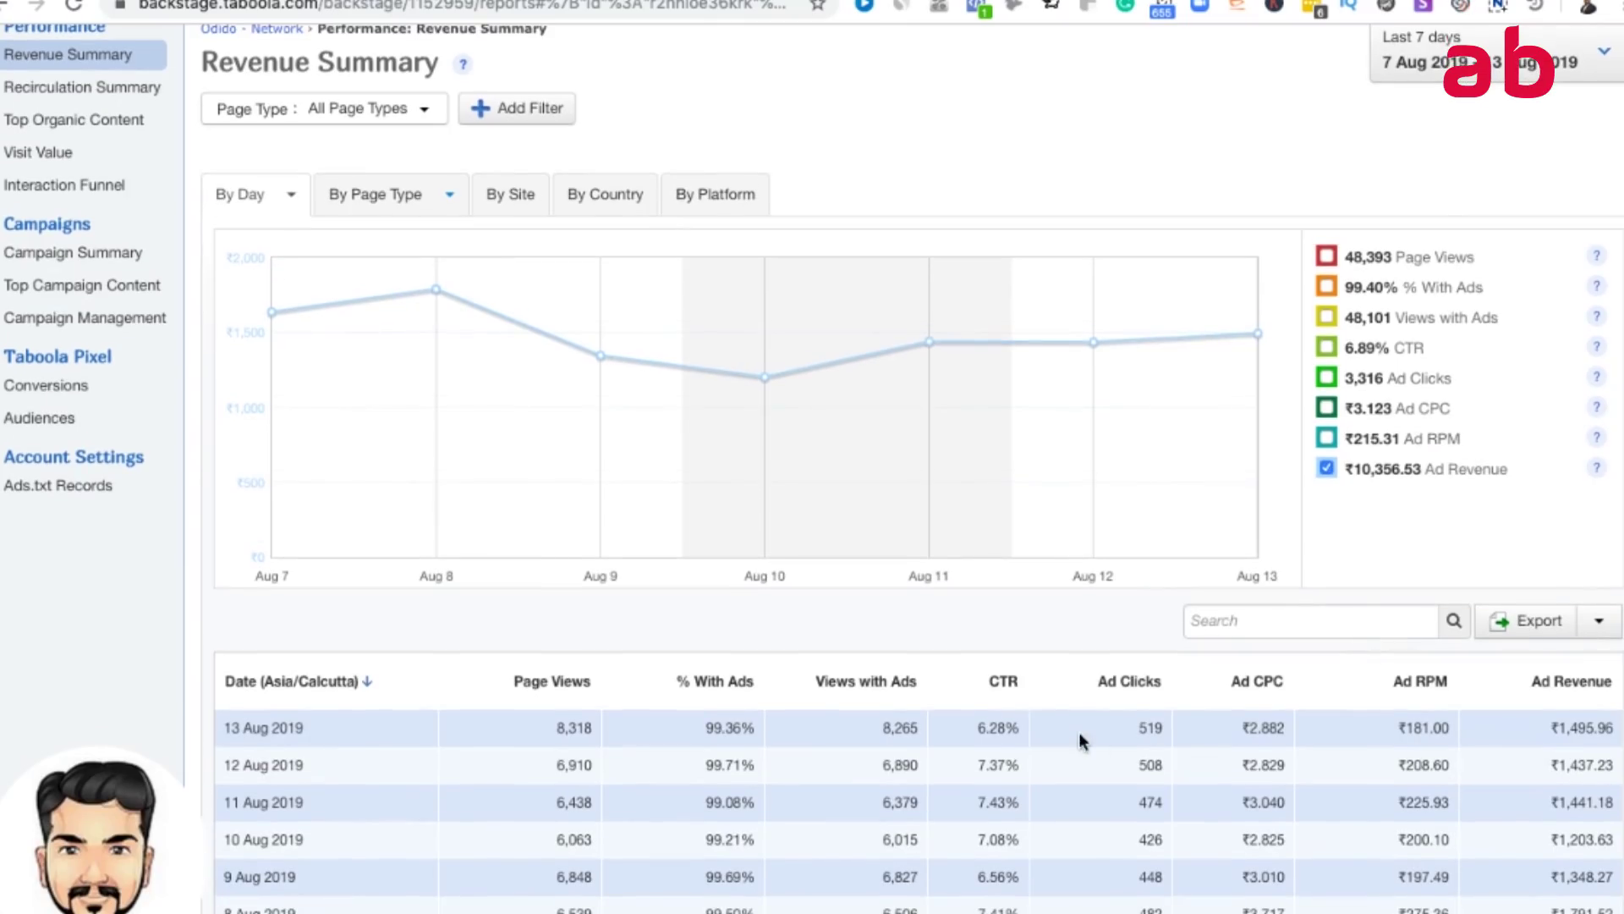
scroll(1079, 742, "down", 3)
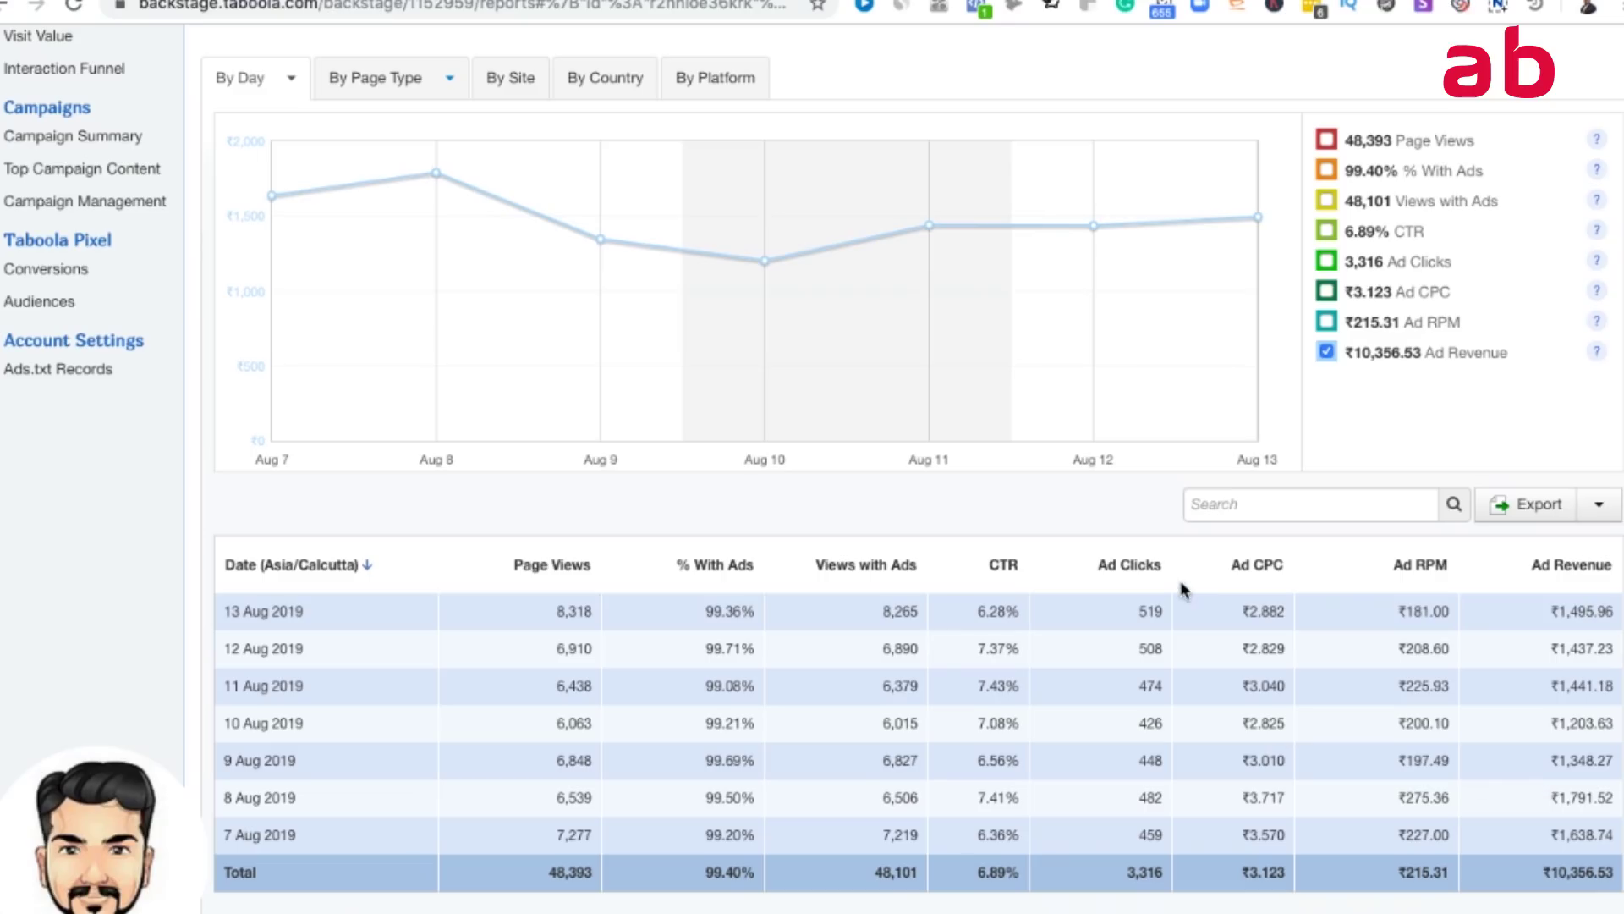
mouse_move(1151, 424)
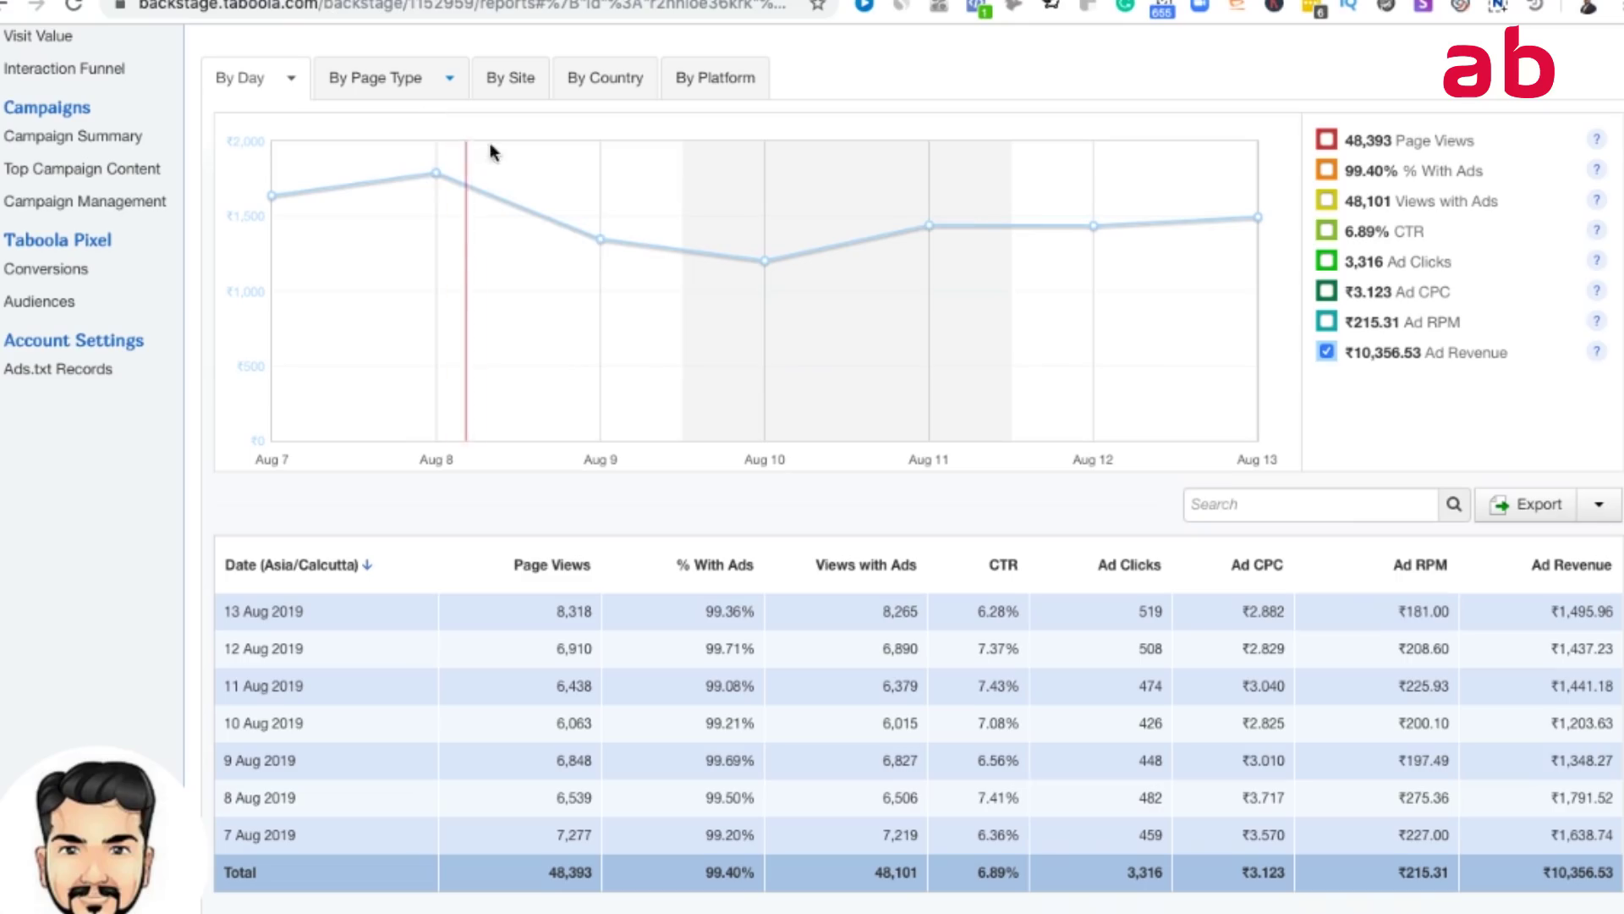
Break the Revenue Summary down by site and compare page views, ad clicks, CPC, RPM and ad revenue for each publisher.
left_click_drag(377, 149, 235, 179)
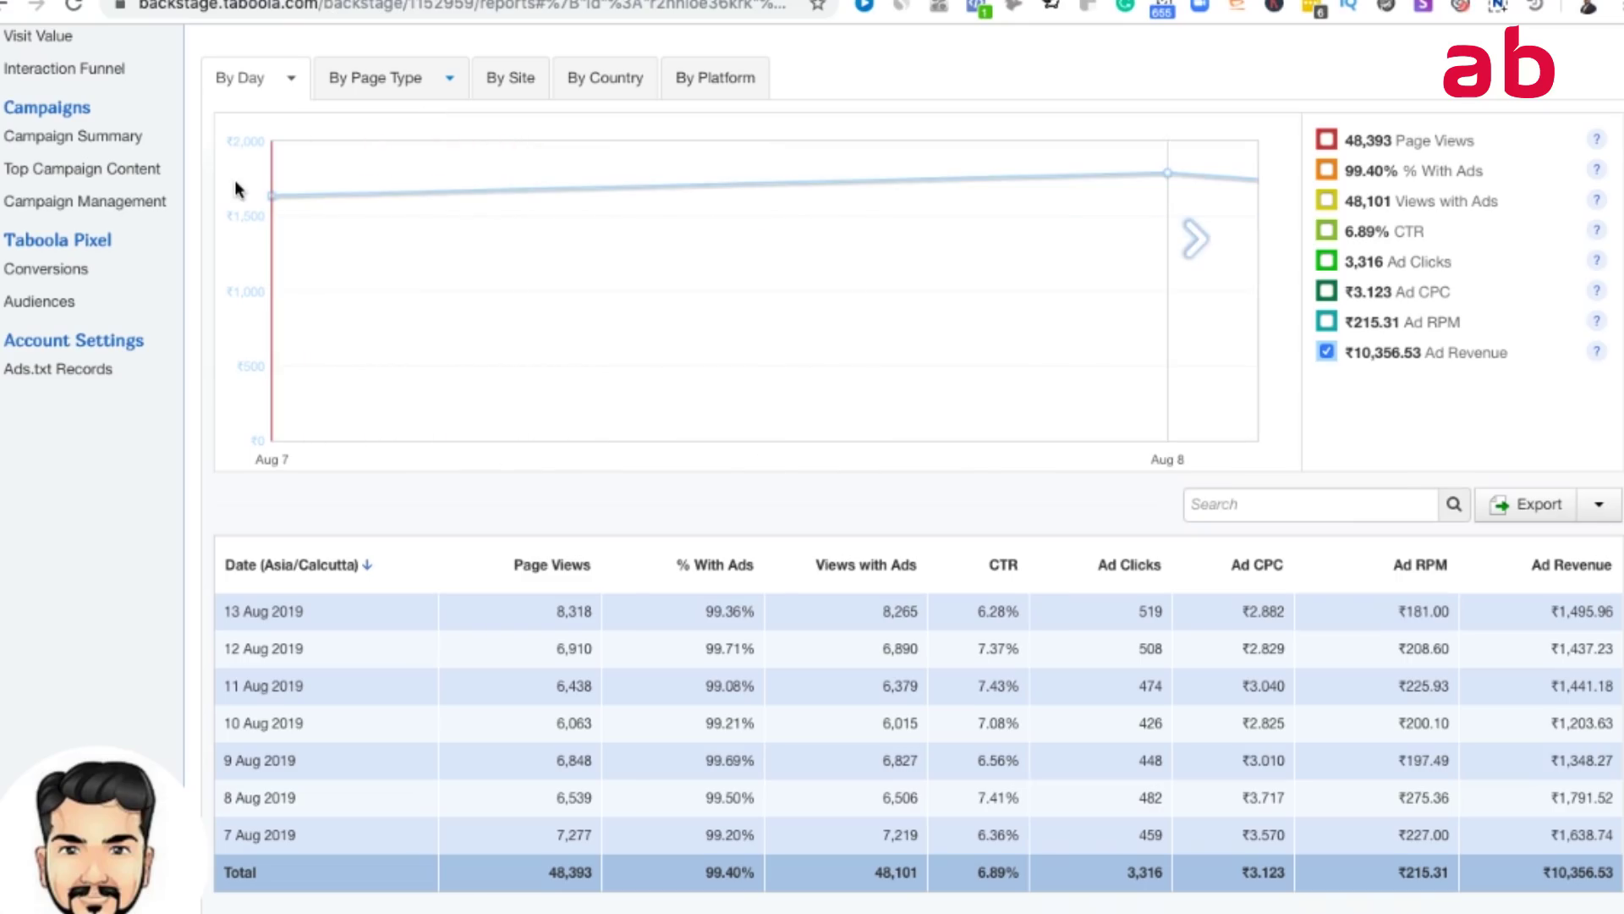
scroll(127, 374, "up", 3)
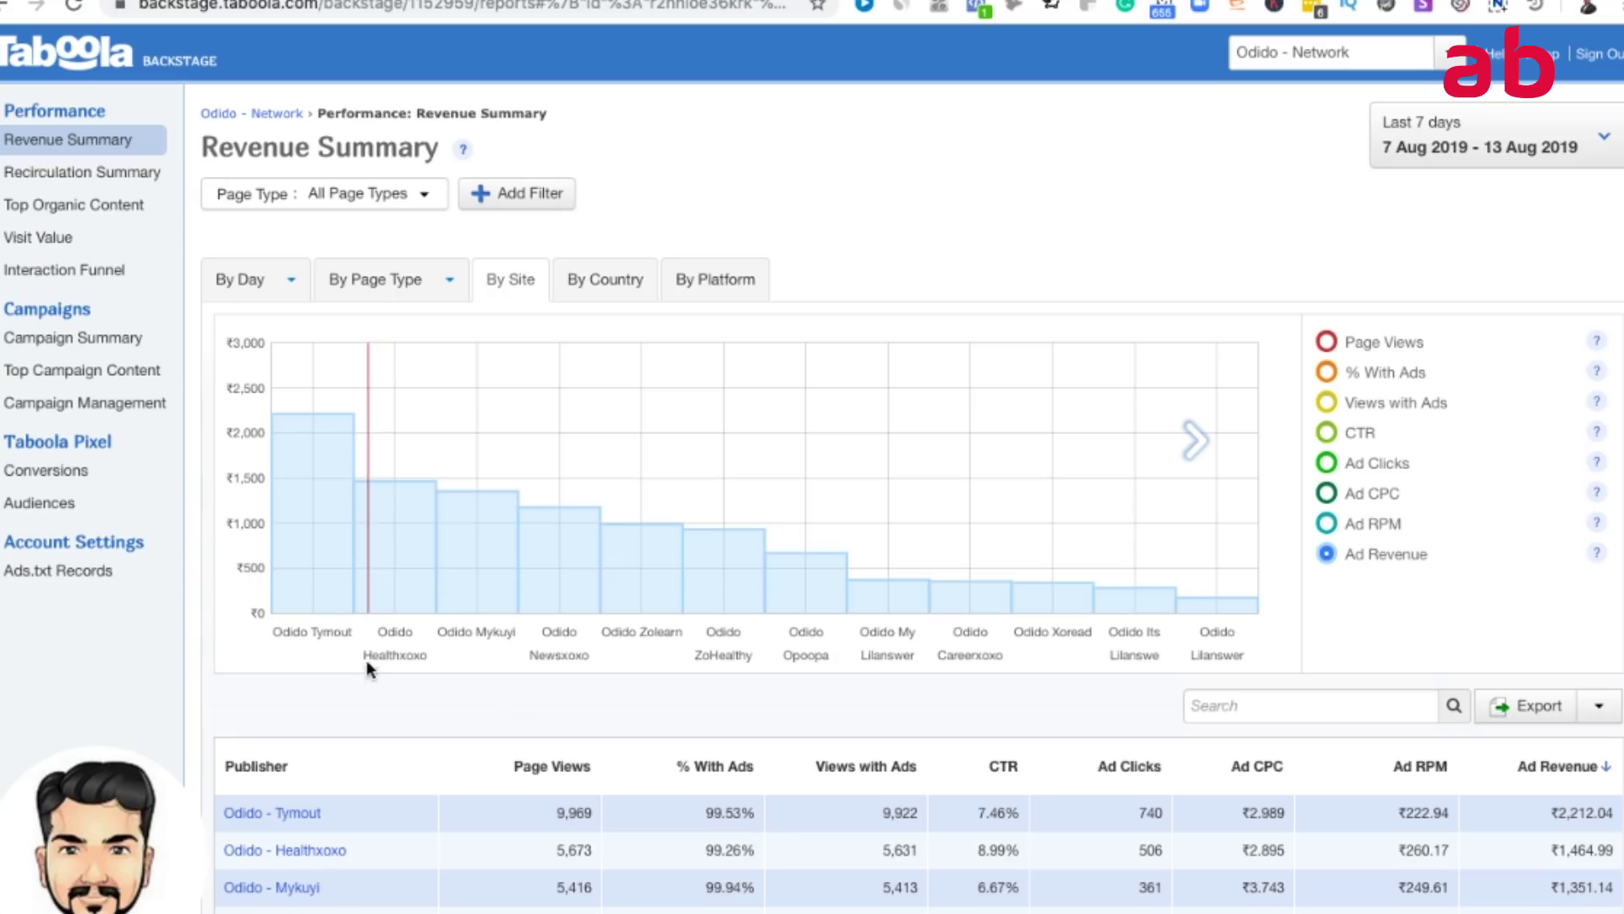
mouse_move(319, 592)
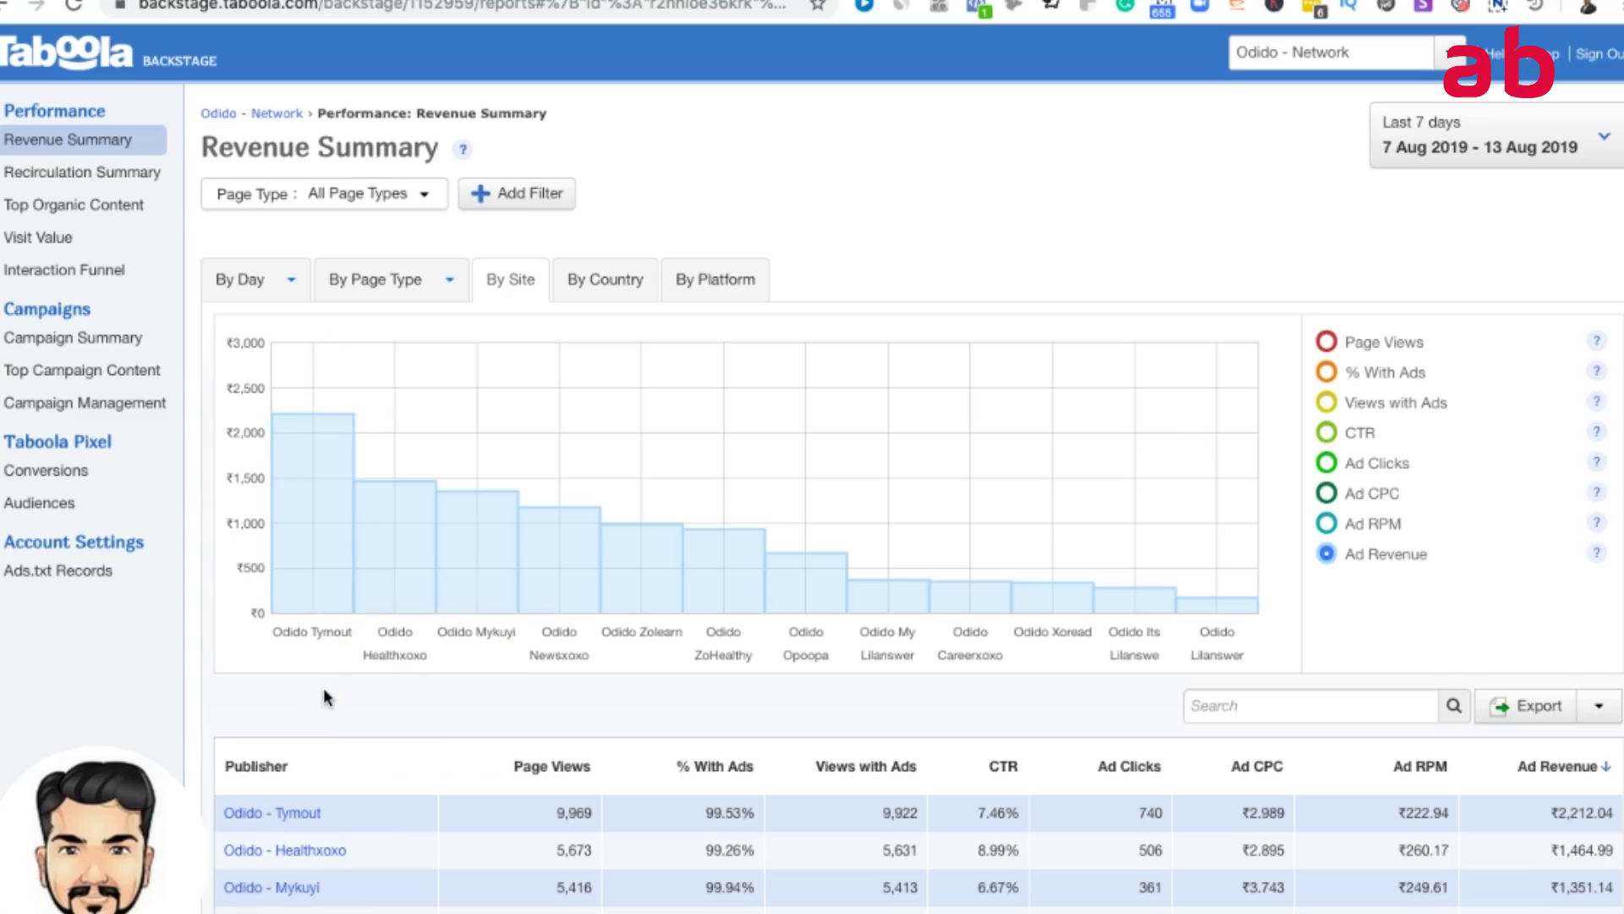
scroll(380, 729, "down", 5)
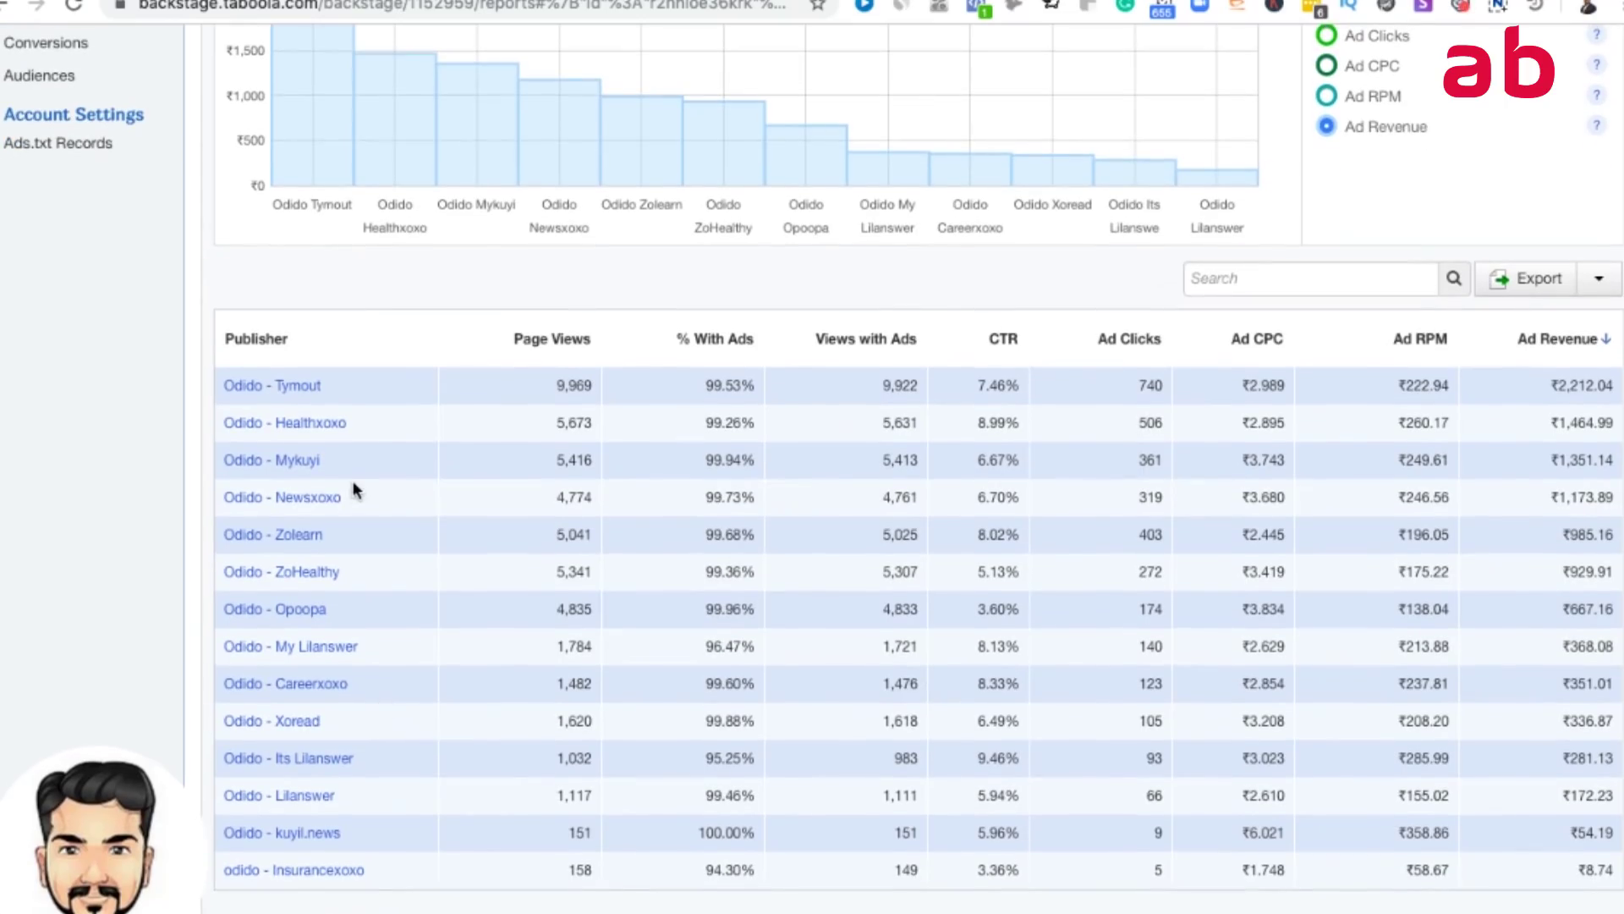
scroll(389, 479, "up", 5)
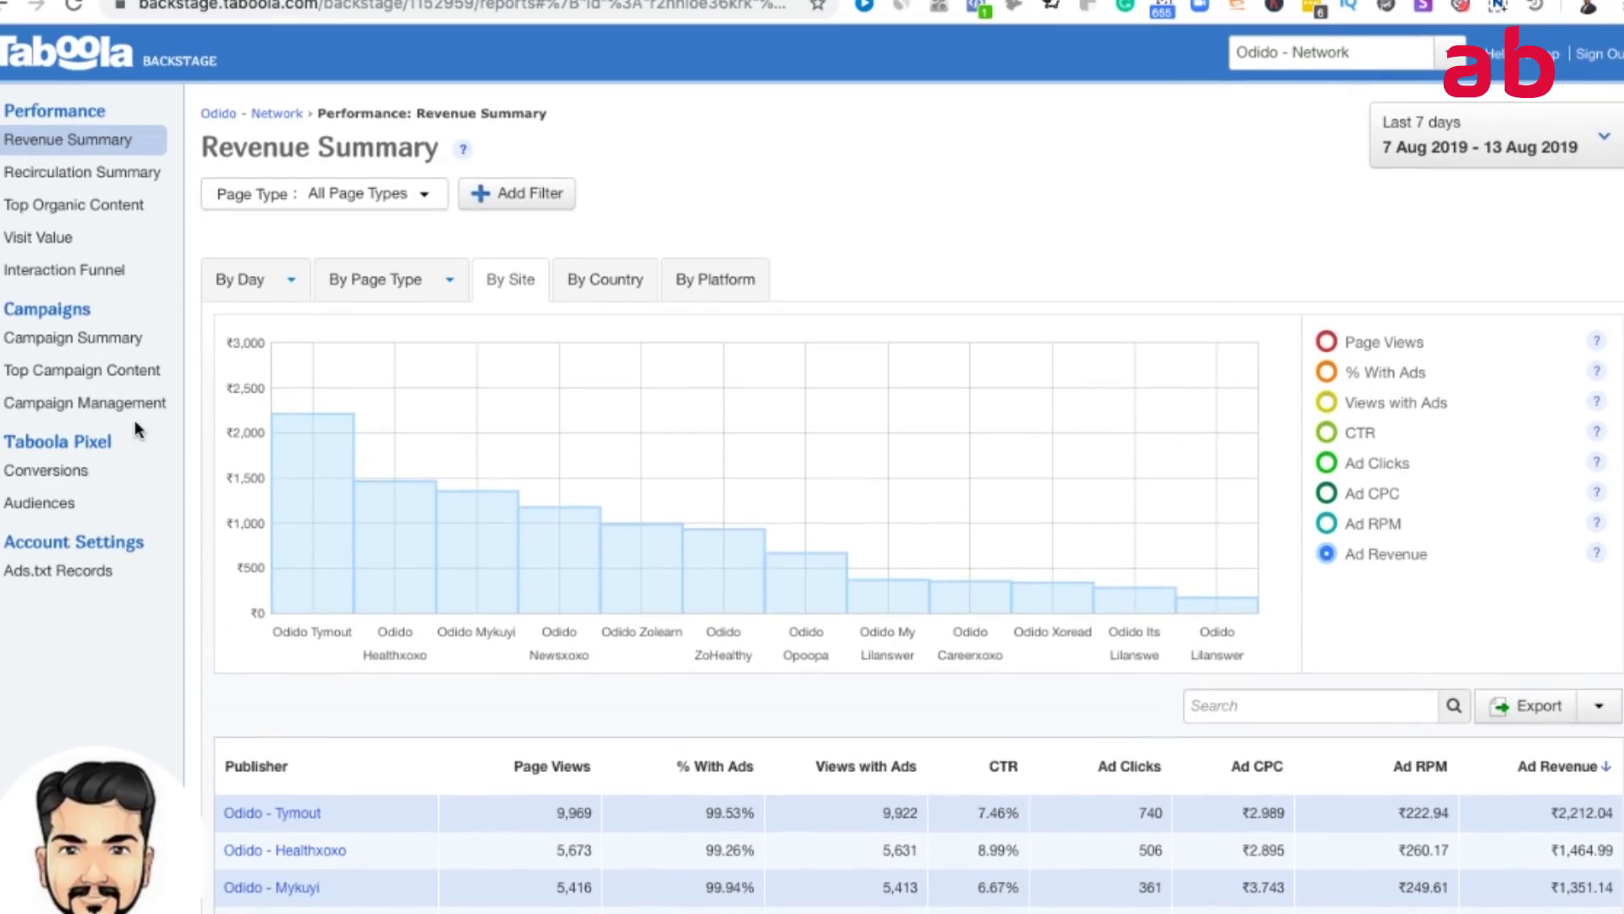
View the Ads.txt records, and open the campaign management list sorted by amount spent, highest first.
left_click(102, 573)
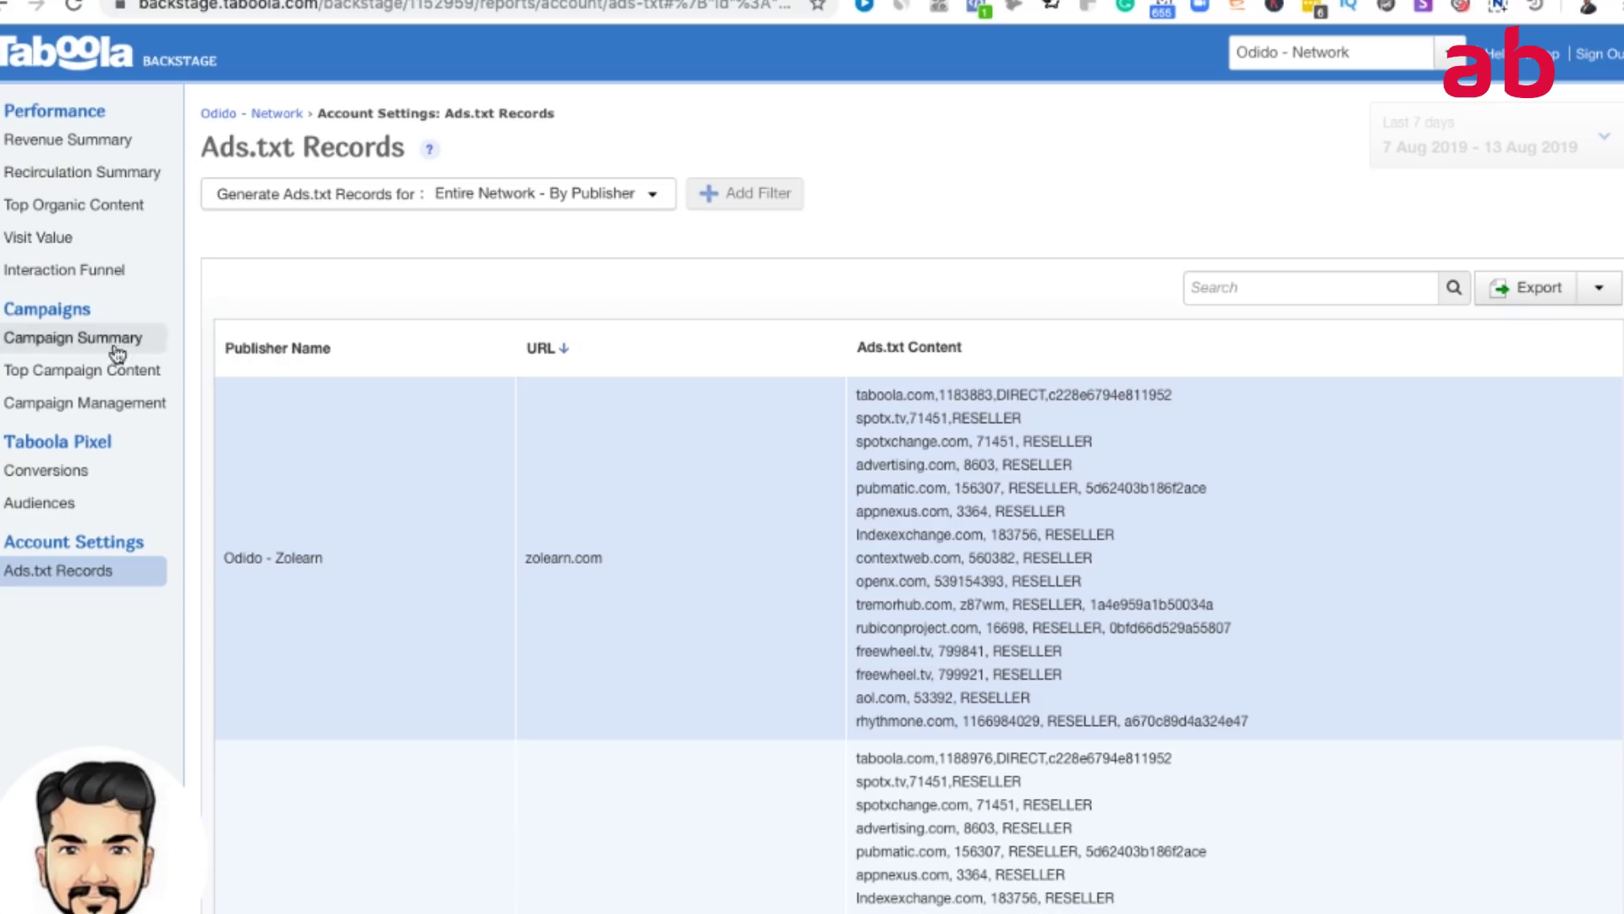
left_click(99, 405)
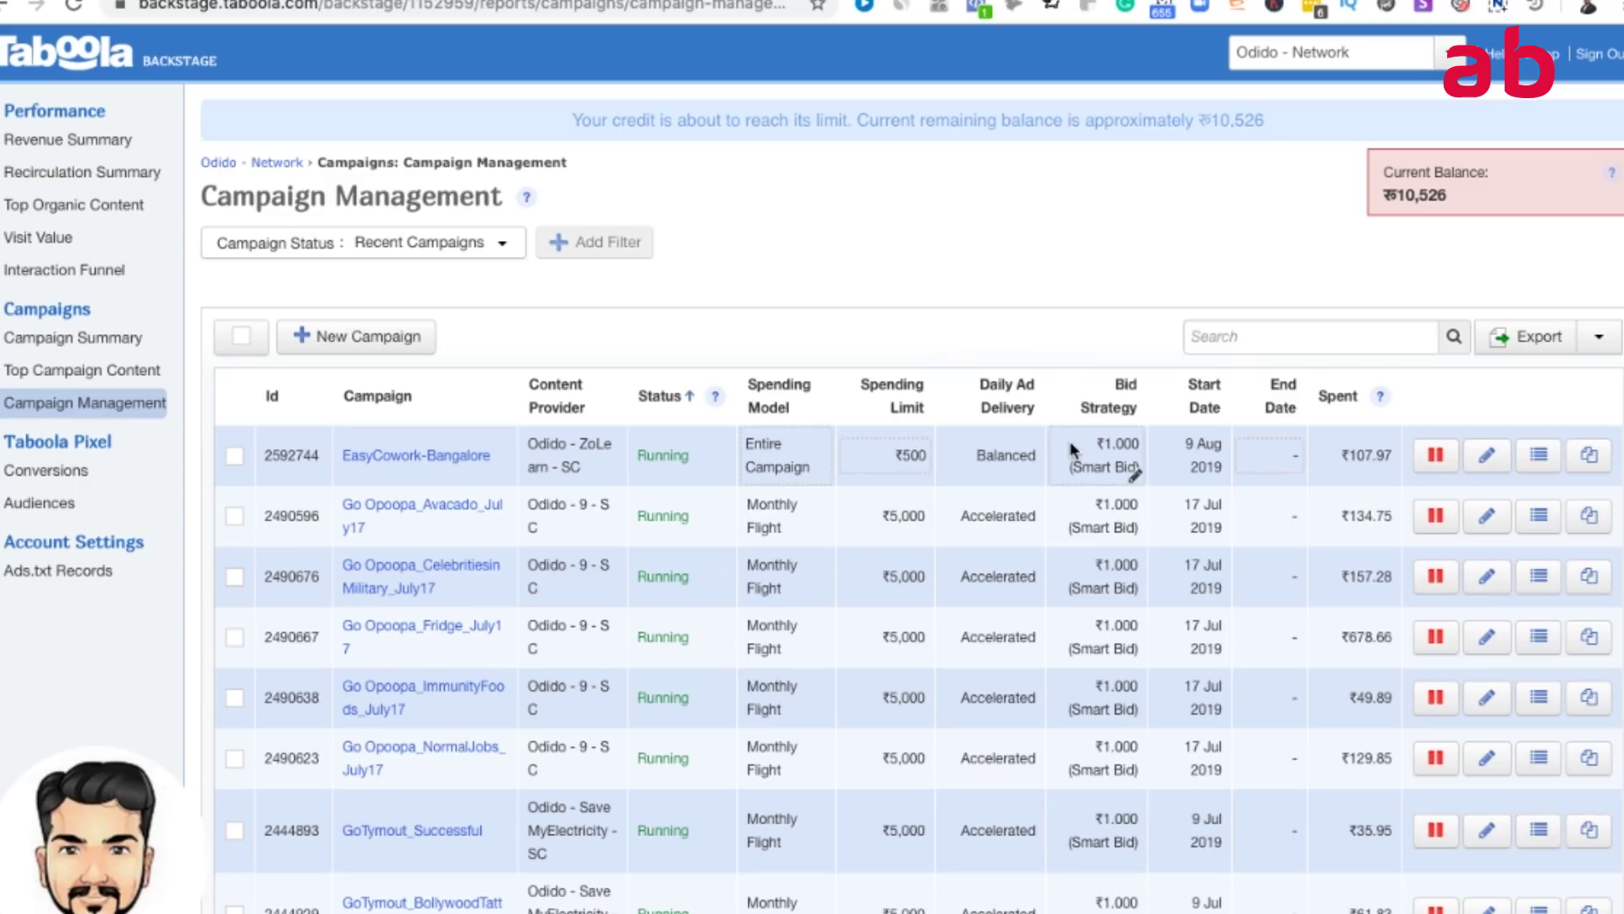
left_click(1340, 399)
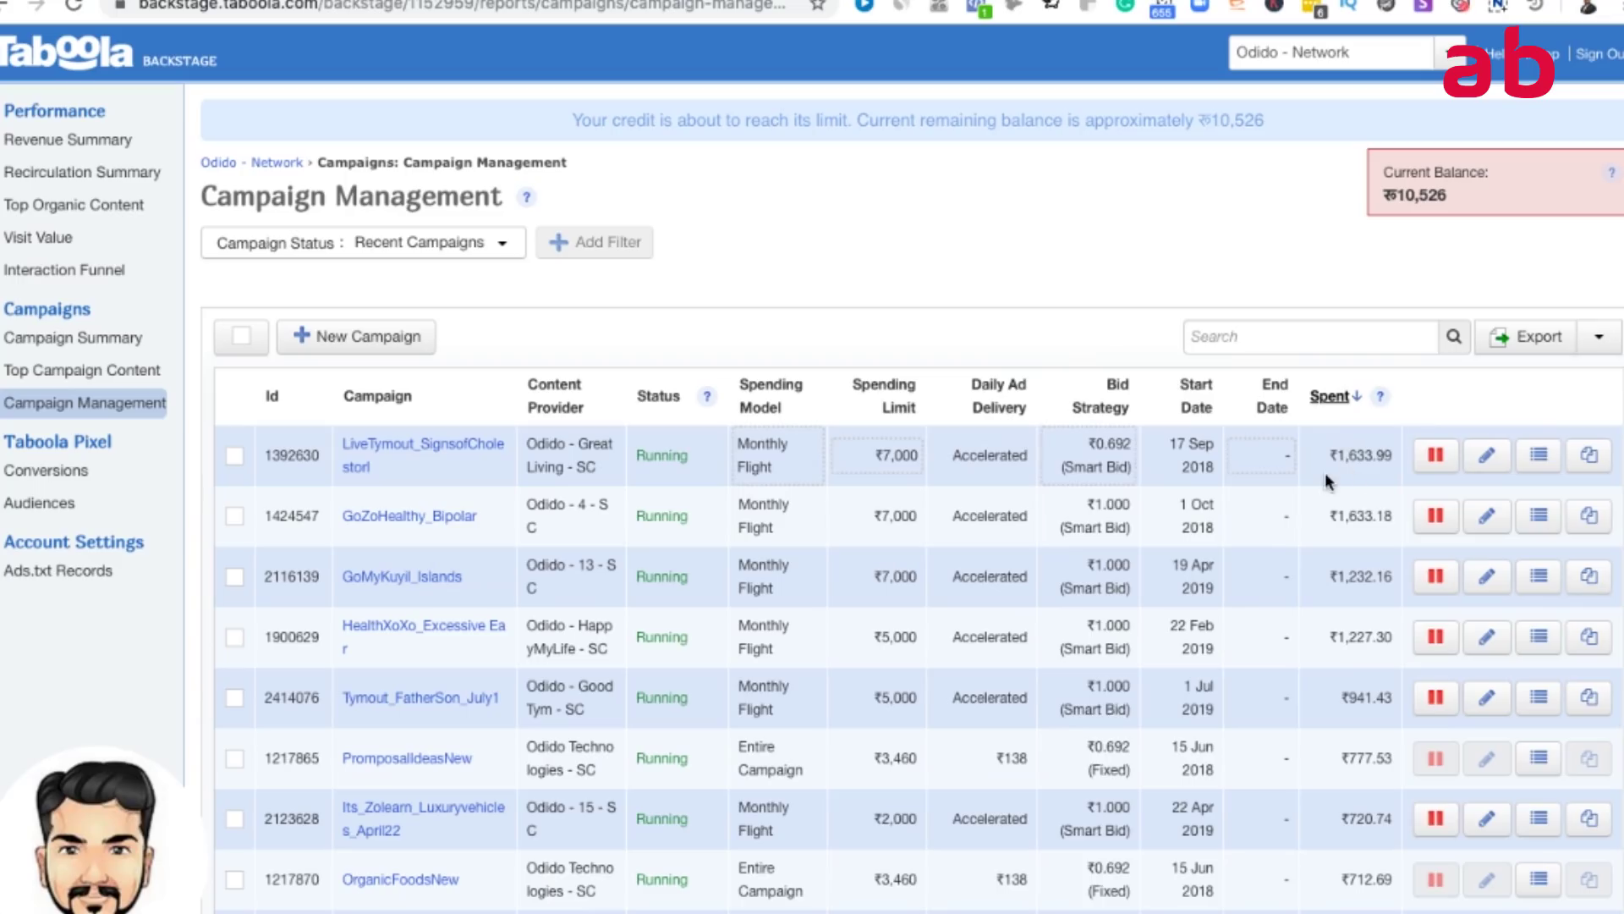
Open the inventory of the LiveTymout_SignsofCholestorl campaign and the article its item links to.
left_click(1539, 454)
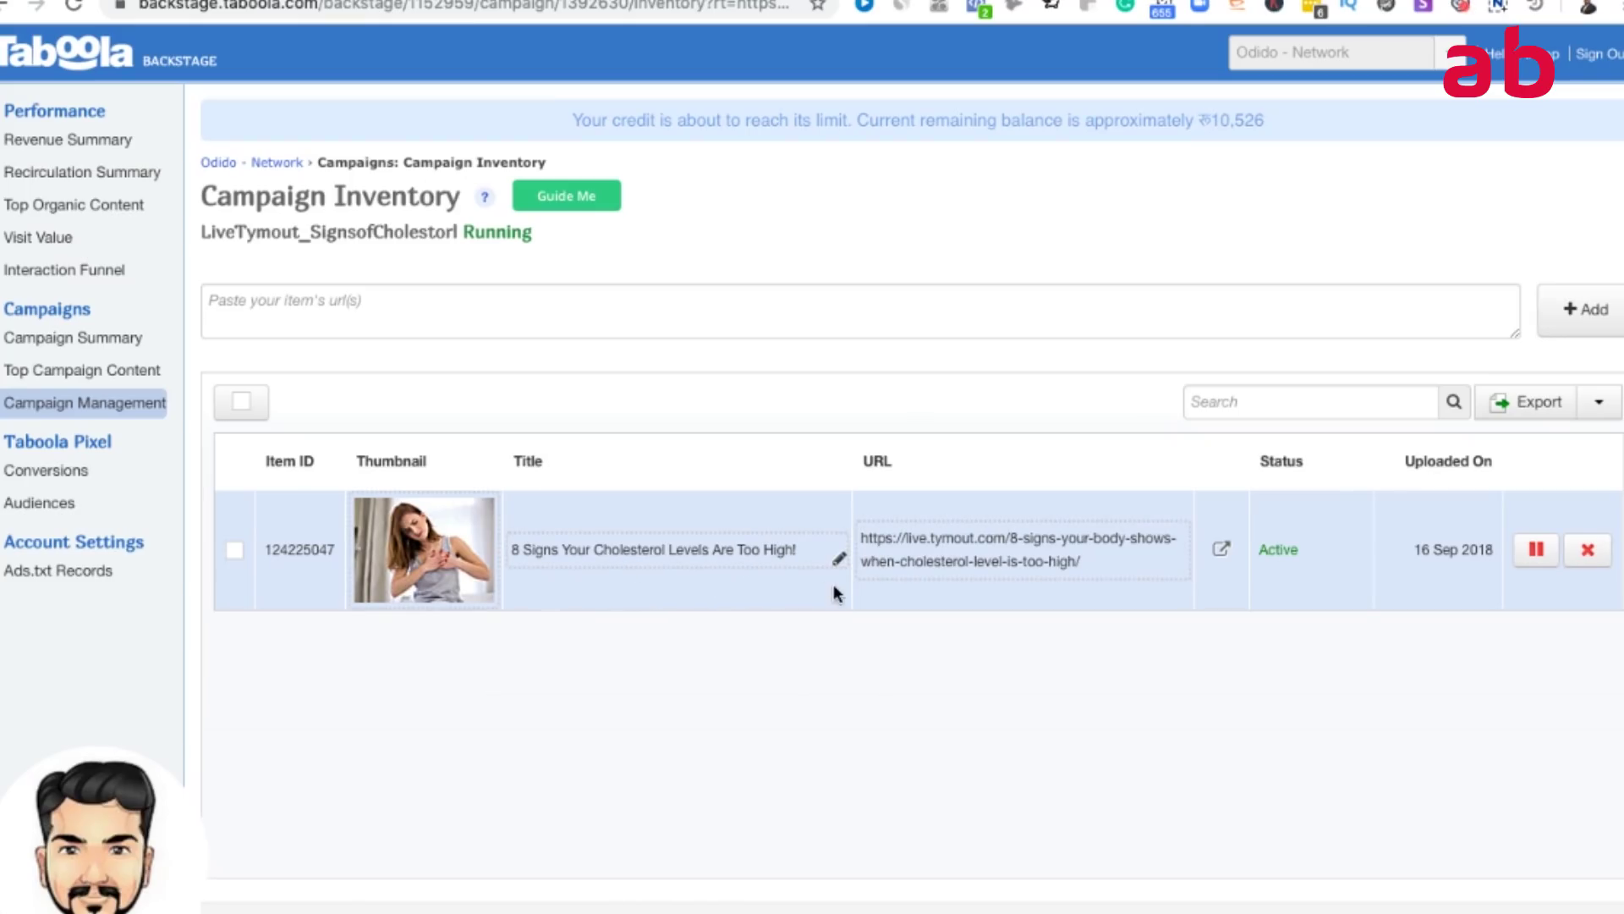
left_click(1221, 552)
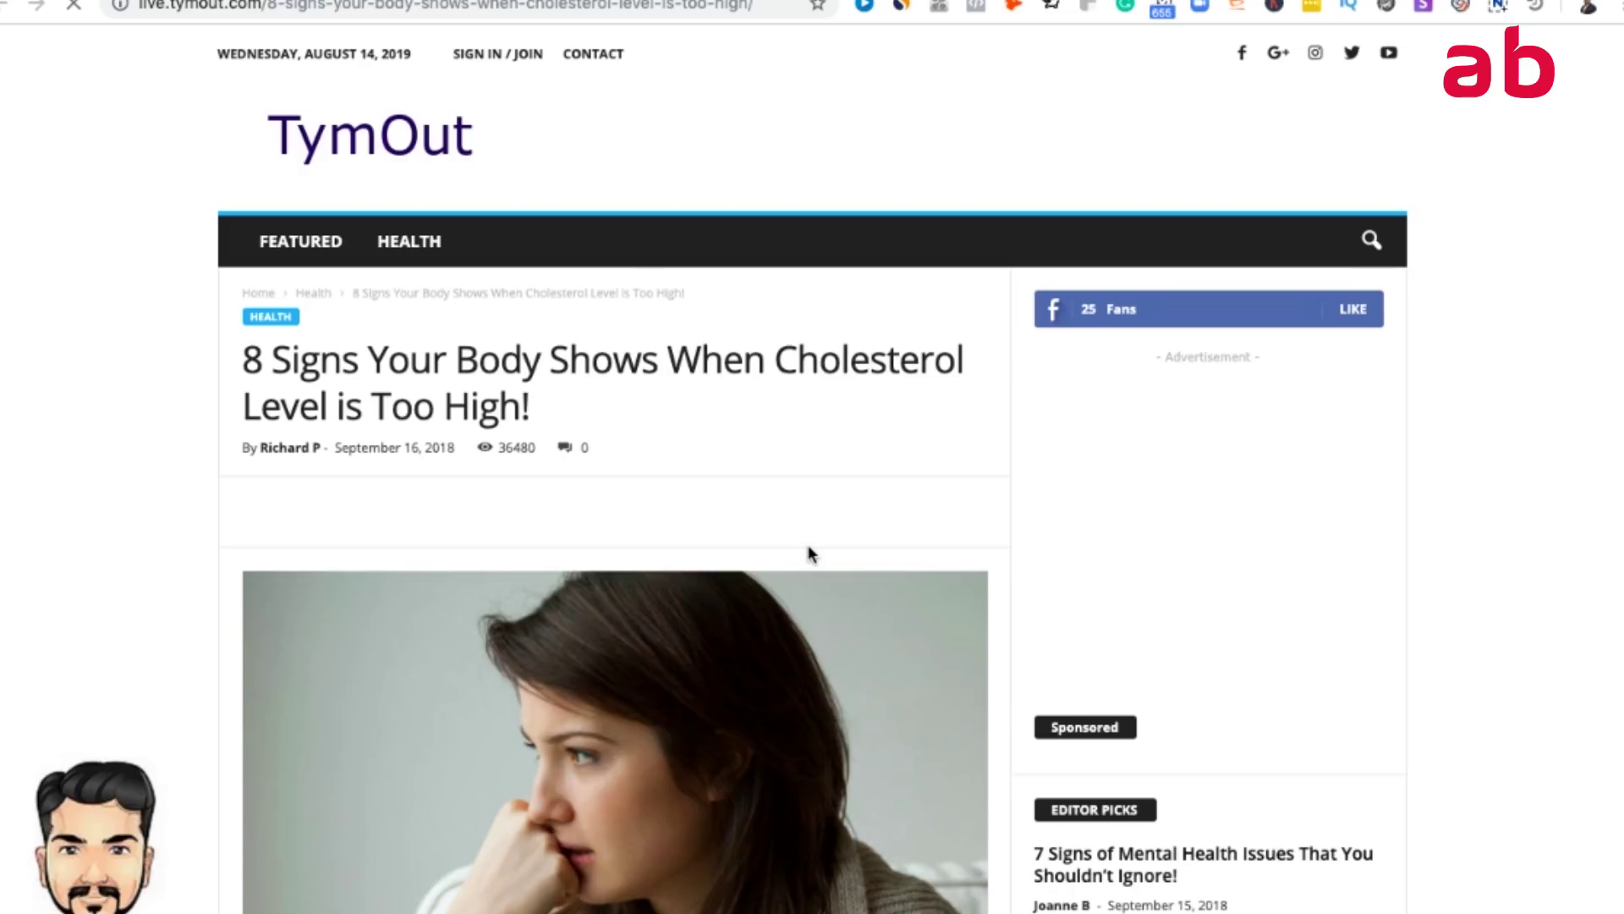
Examine the banner ads, in-article ads and Taboola sponsored links throughout the TymOut cholesterol article.
scroll(809, 547, "down", 3)
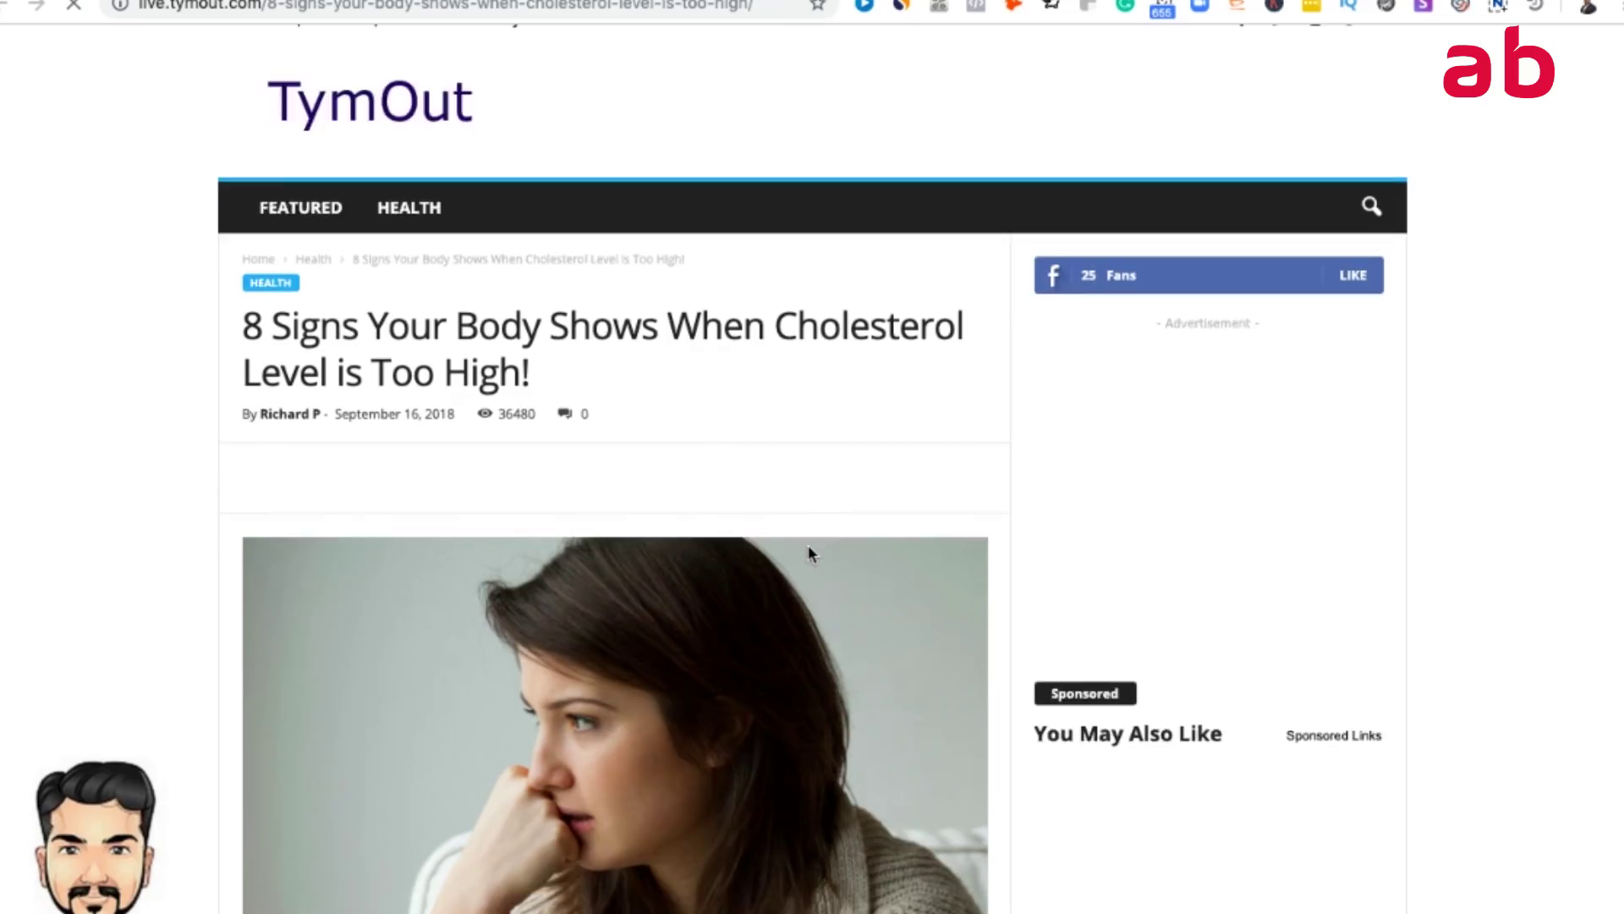
scroll(810, 554, "down", 1)
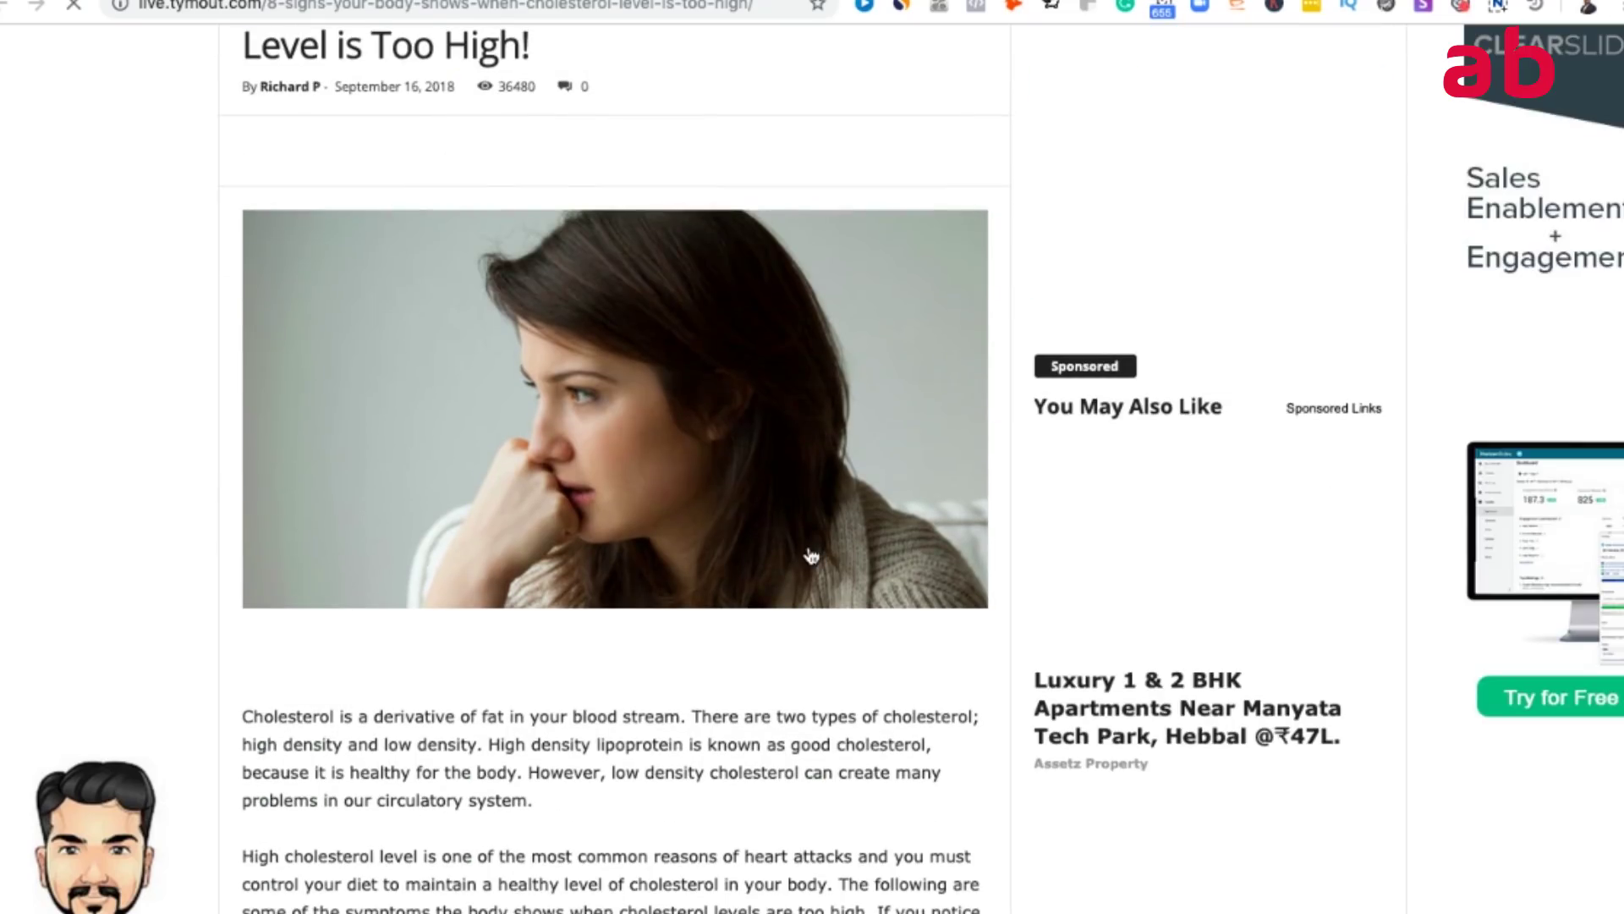
scroll(810, 555, "up", 4)
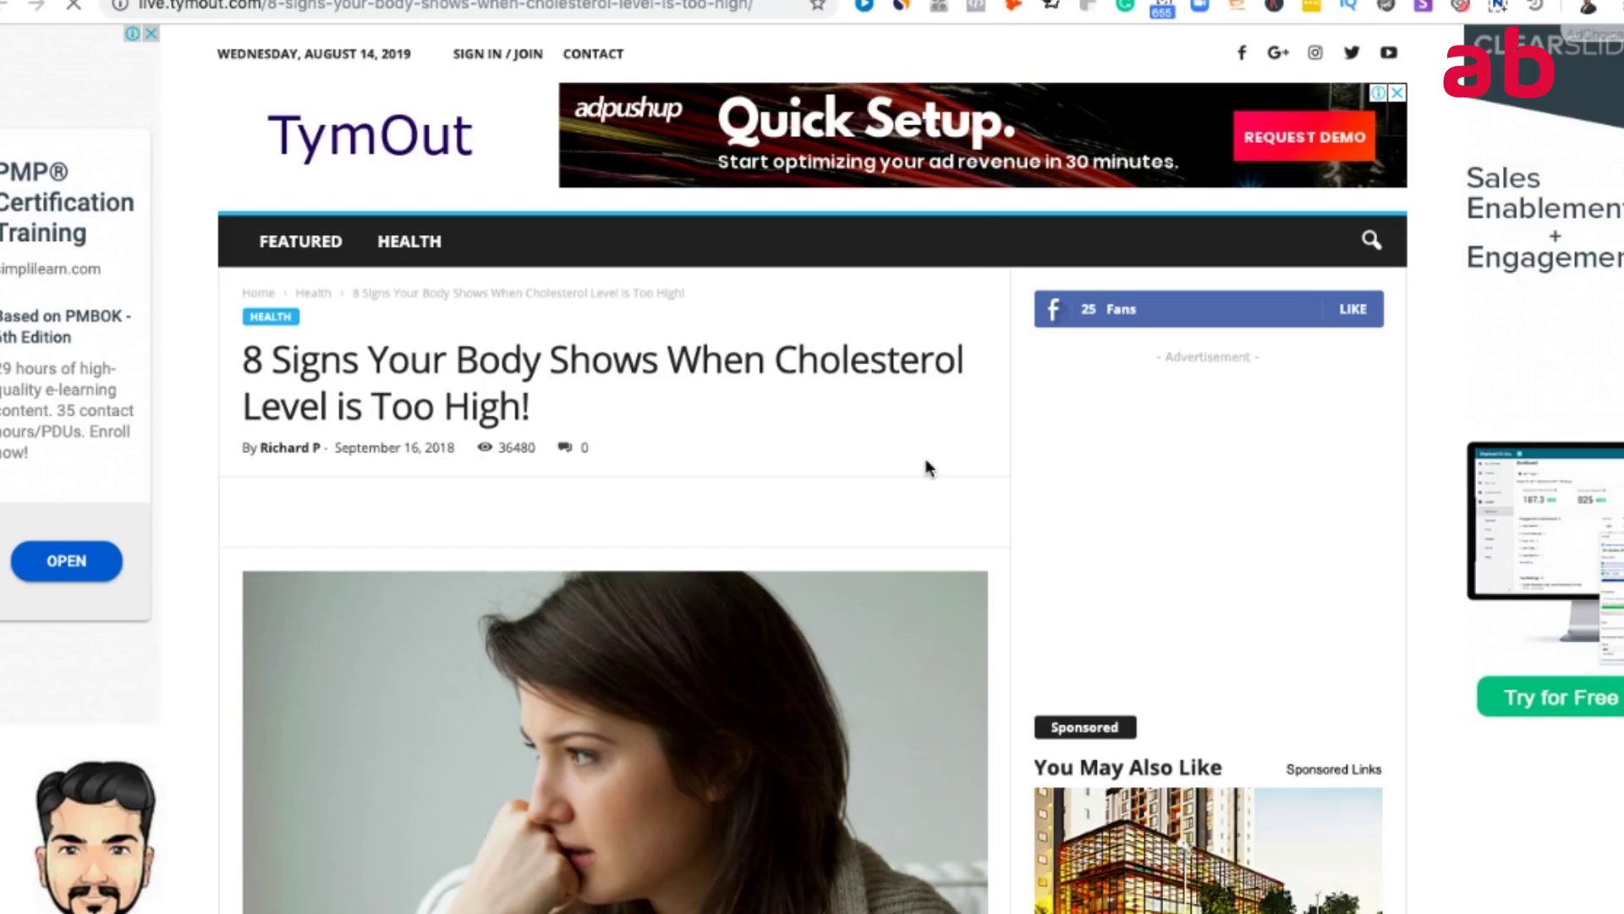
scroll(929, 468, "down", 3)
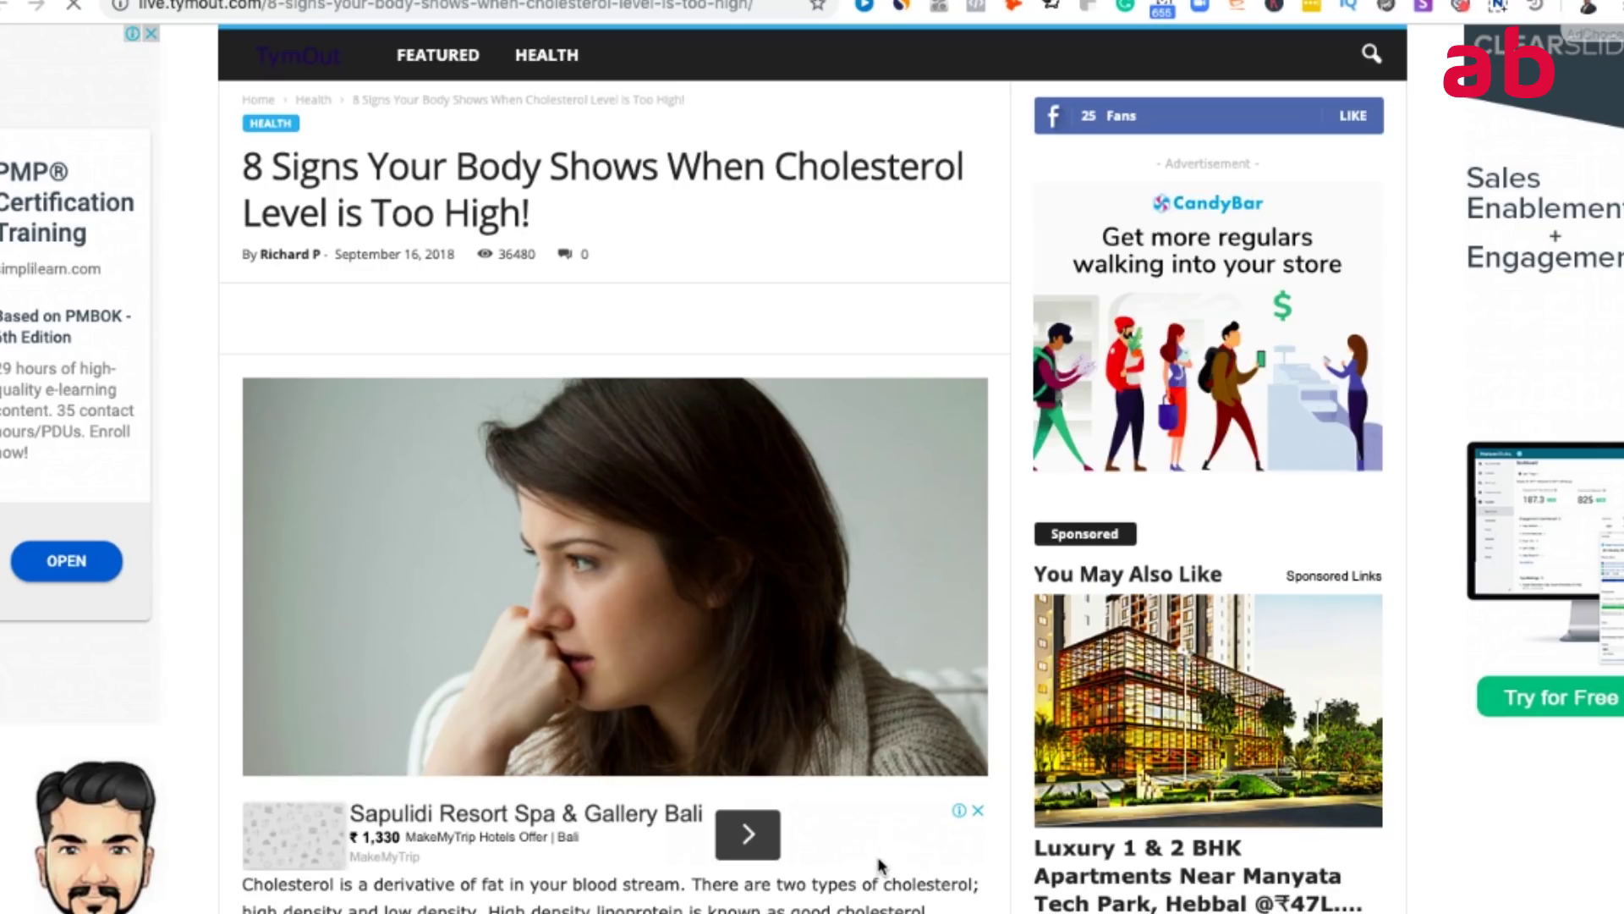
scroll(888, 884, "down", 2)
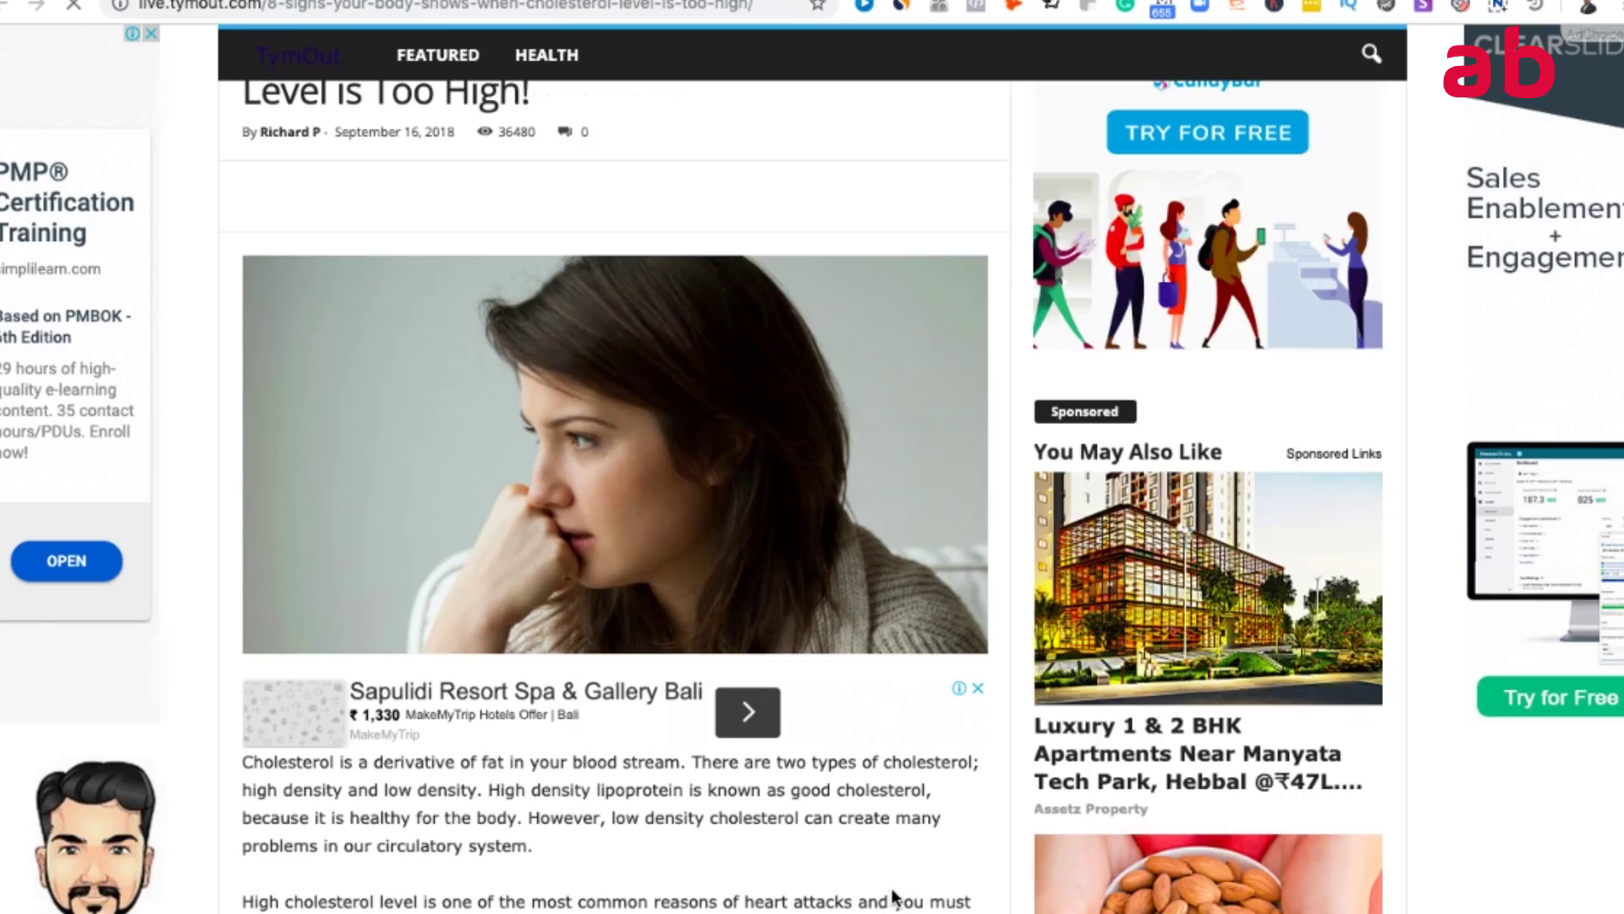
scroll(893, 897, "down", 10)
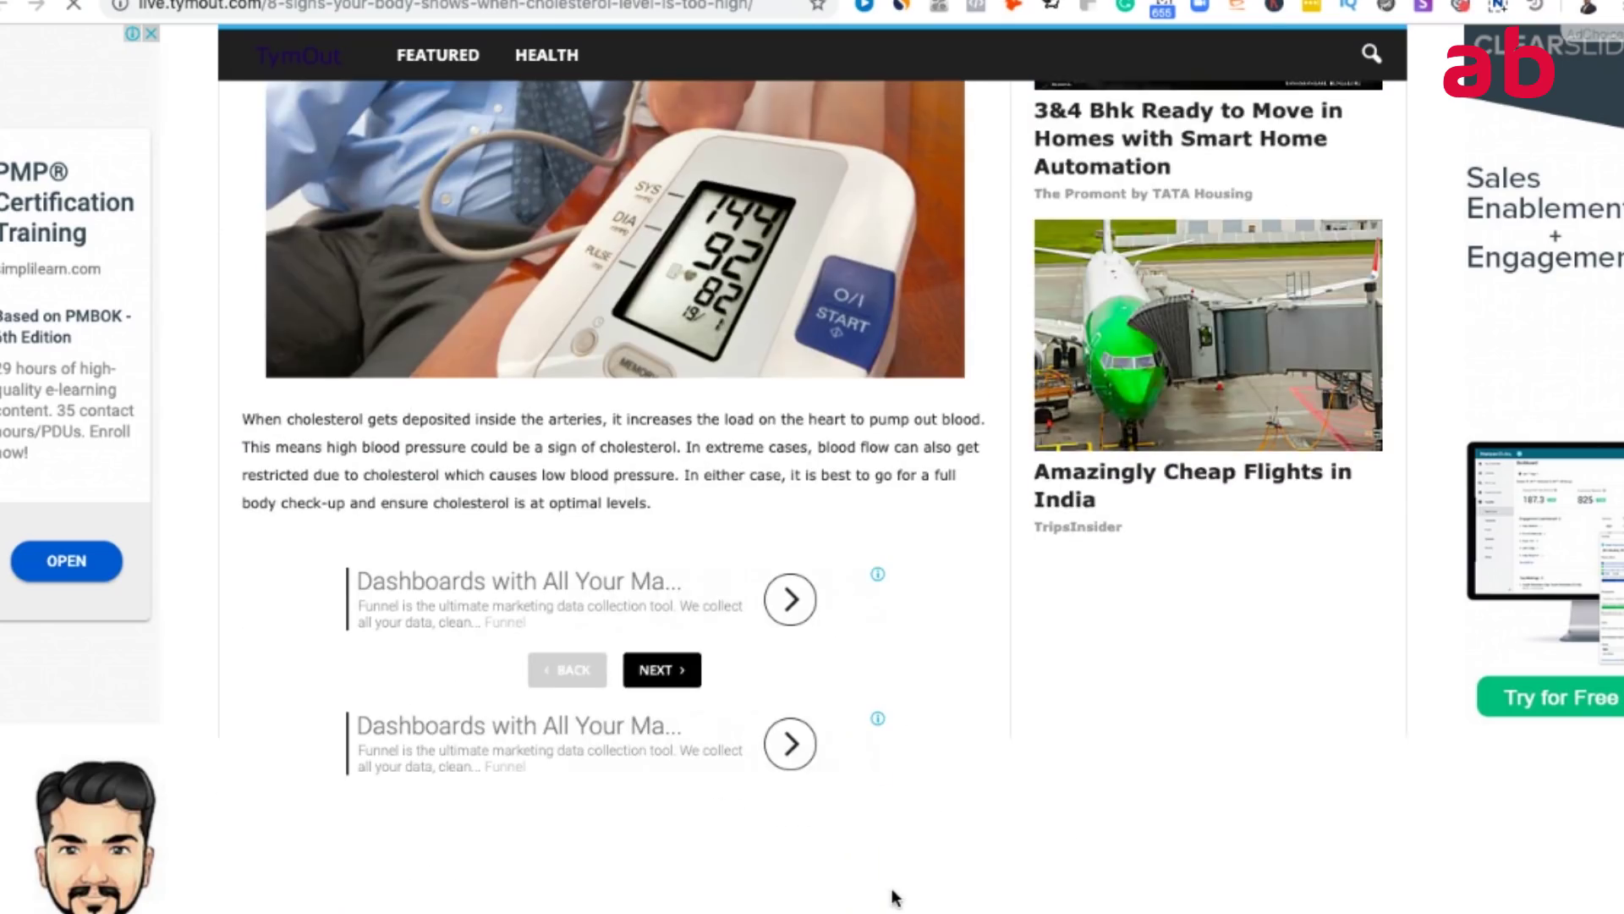
scroll(895, 899, "down", 2)
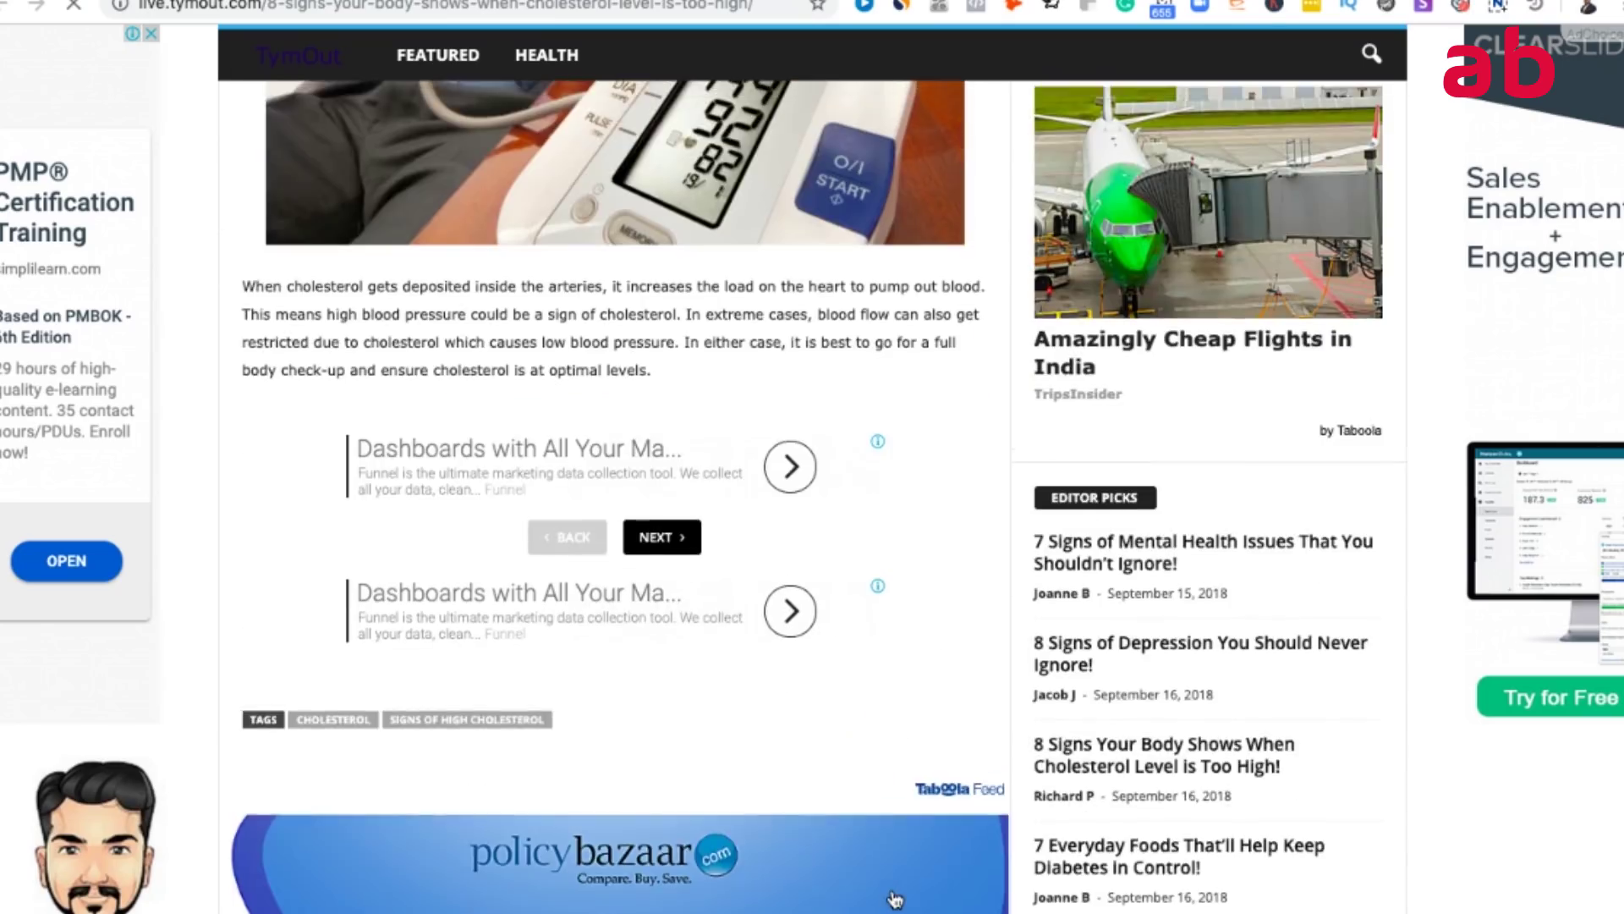
scroll(894, 898, "up", 15)
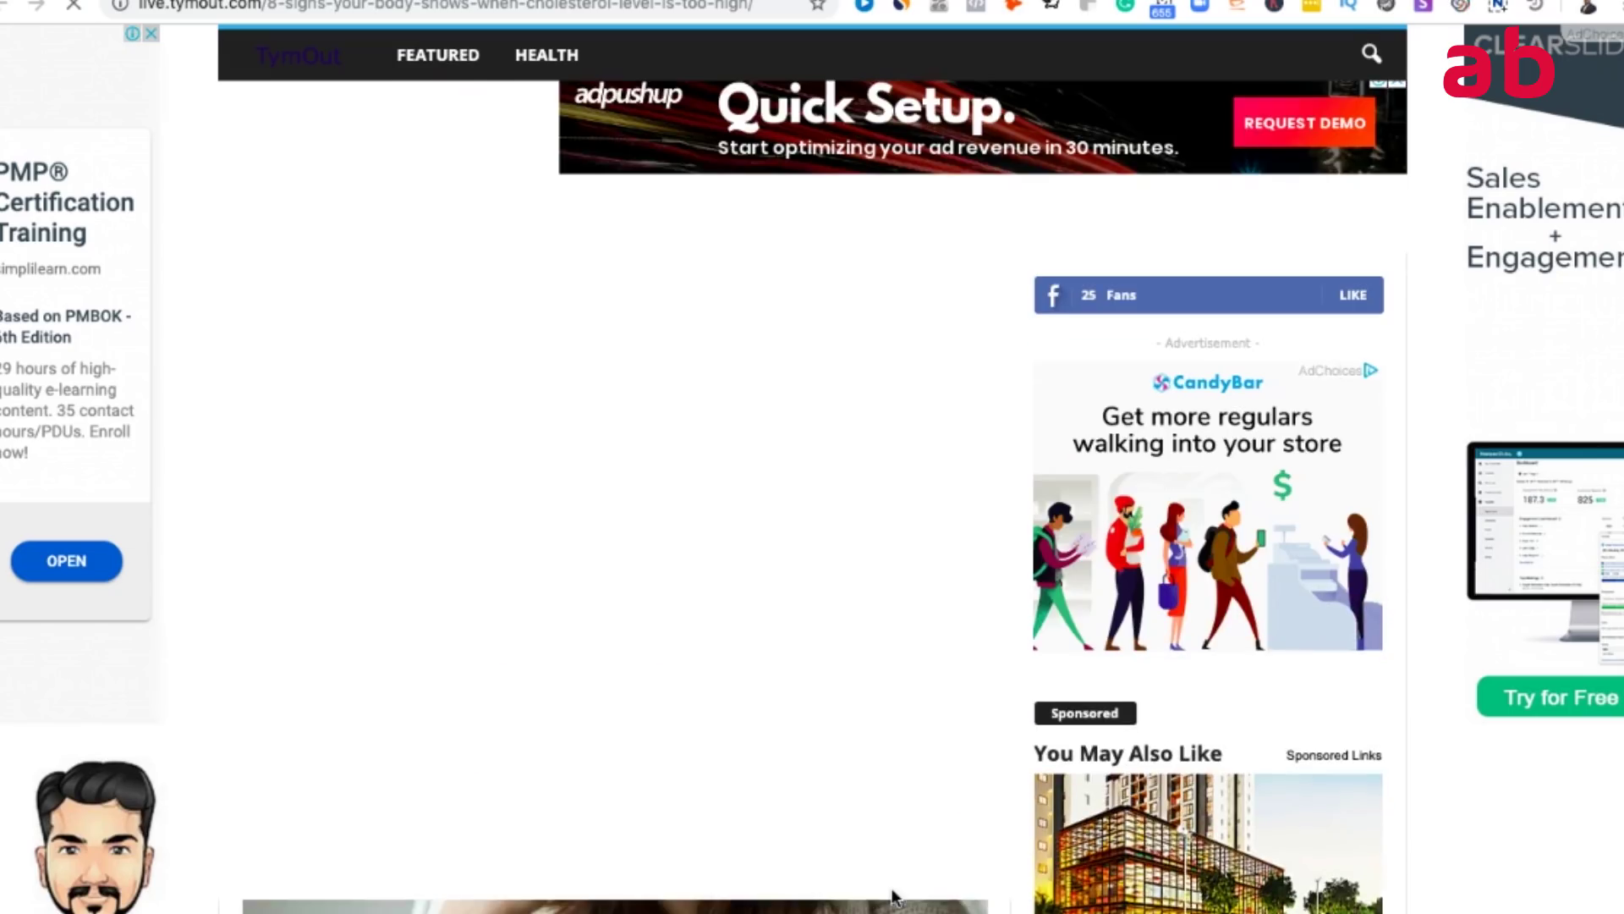
scroll(893, 897, "up", 5)
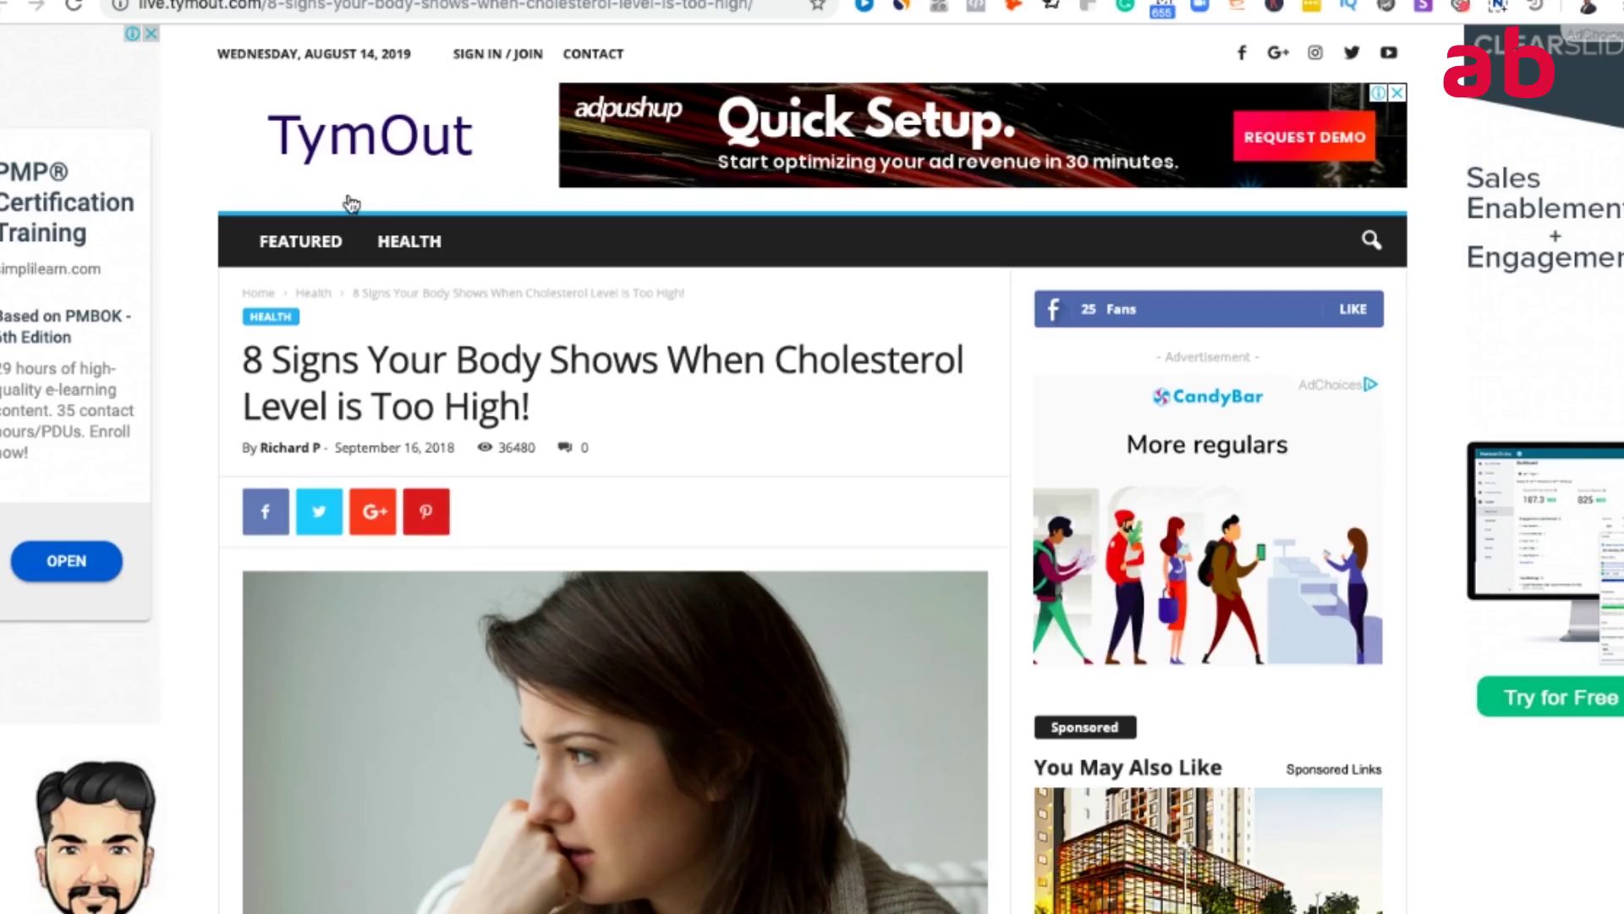
Highlight the article's headline and its view count.
left_click_drag(245, 359, 537, 406)
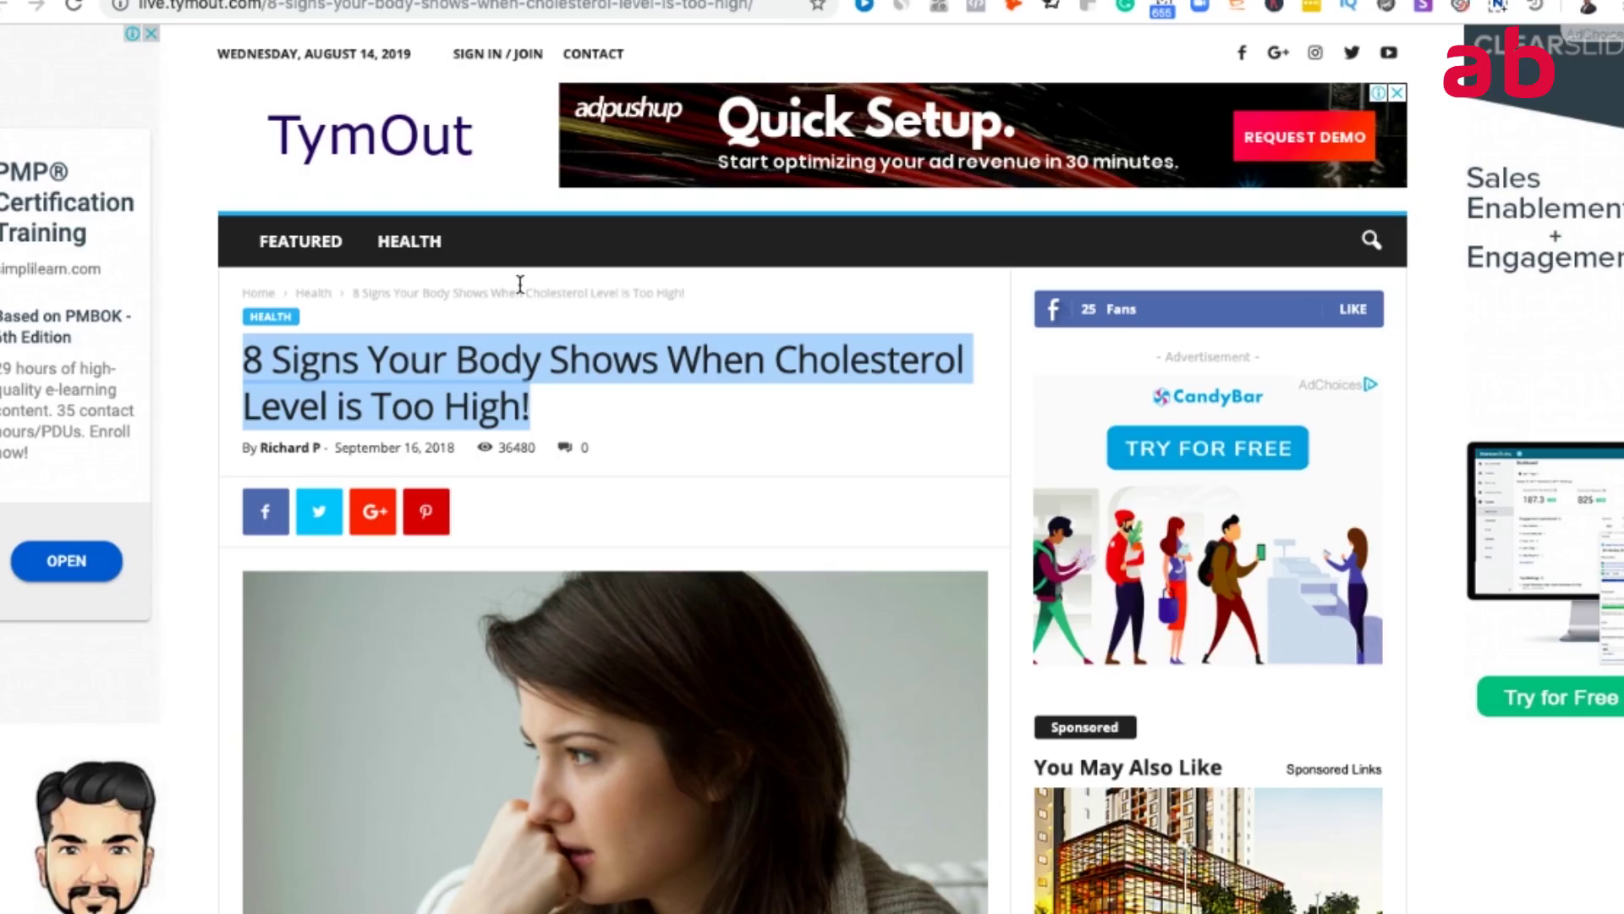
left_click(500, 445)
double_click(500, 446)
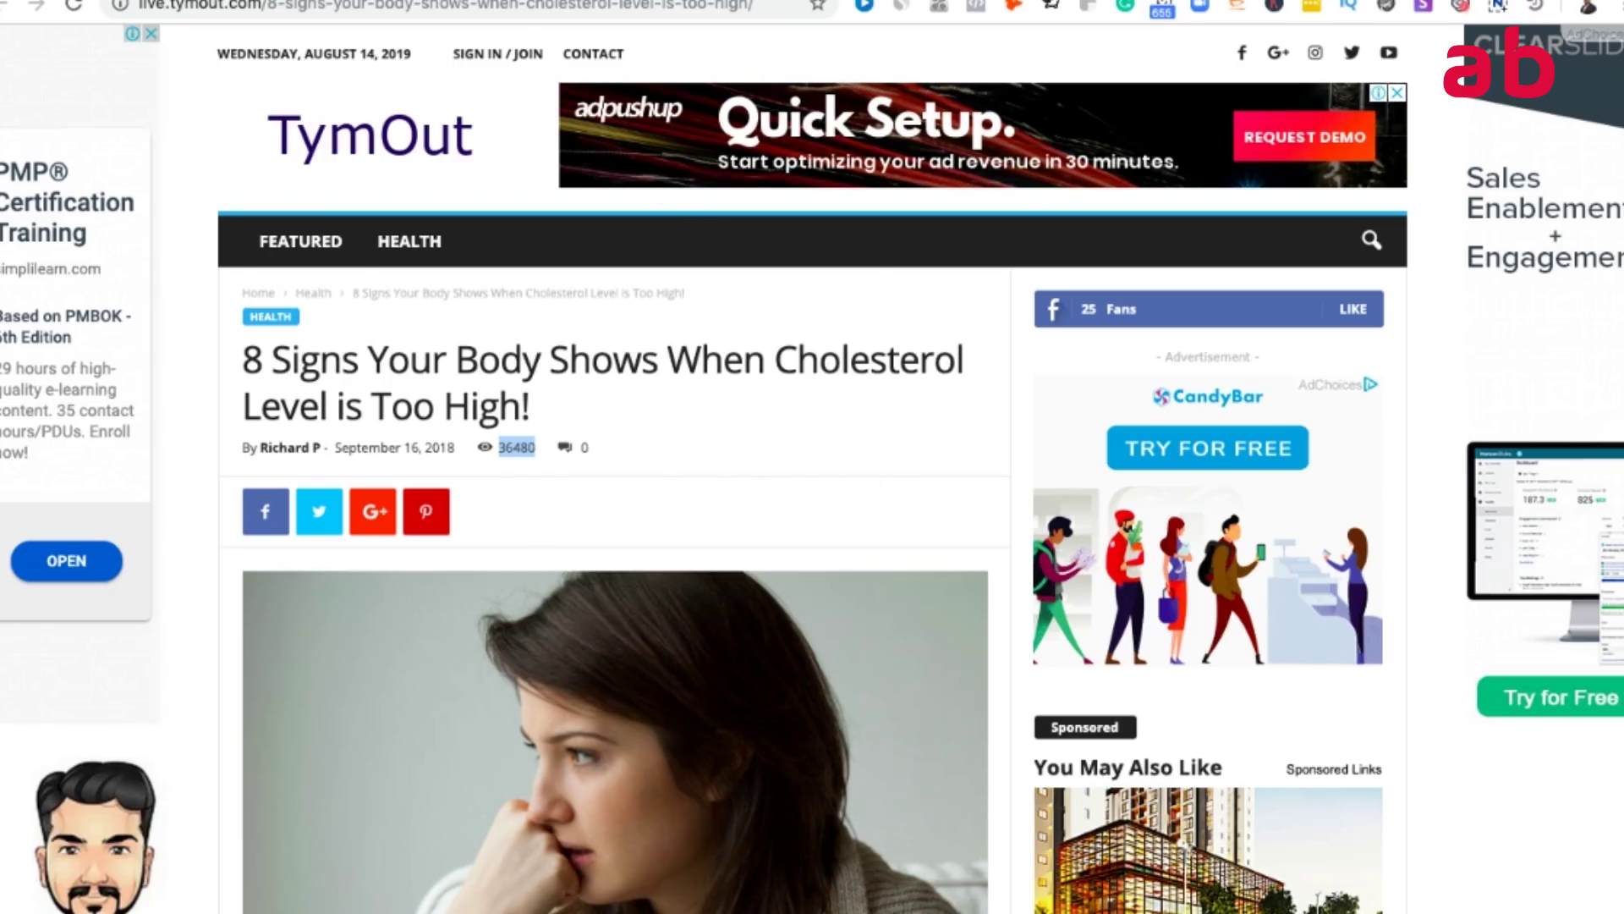
Return to Taboola Backstage and reopen the Revenue Summary by day.
left_click(522, 3)
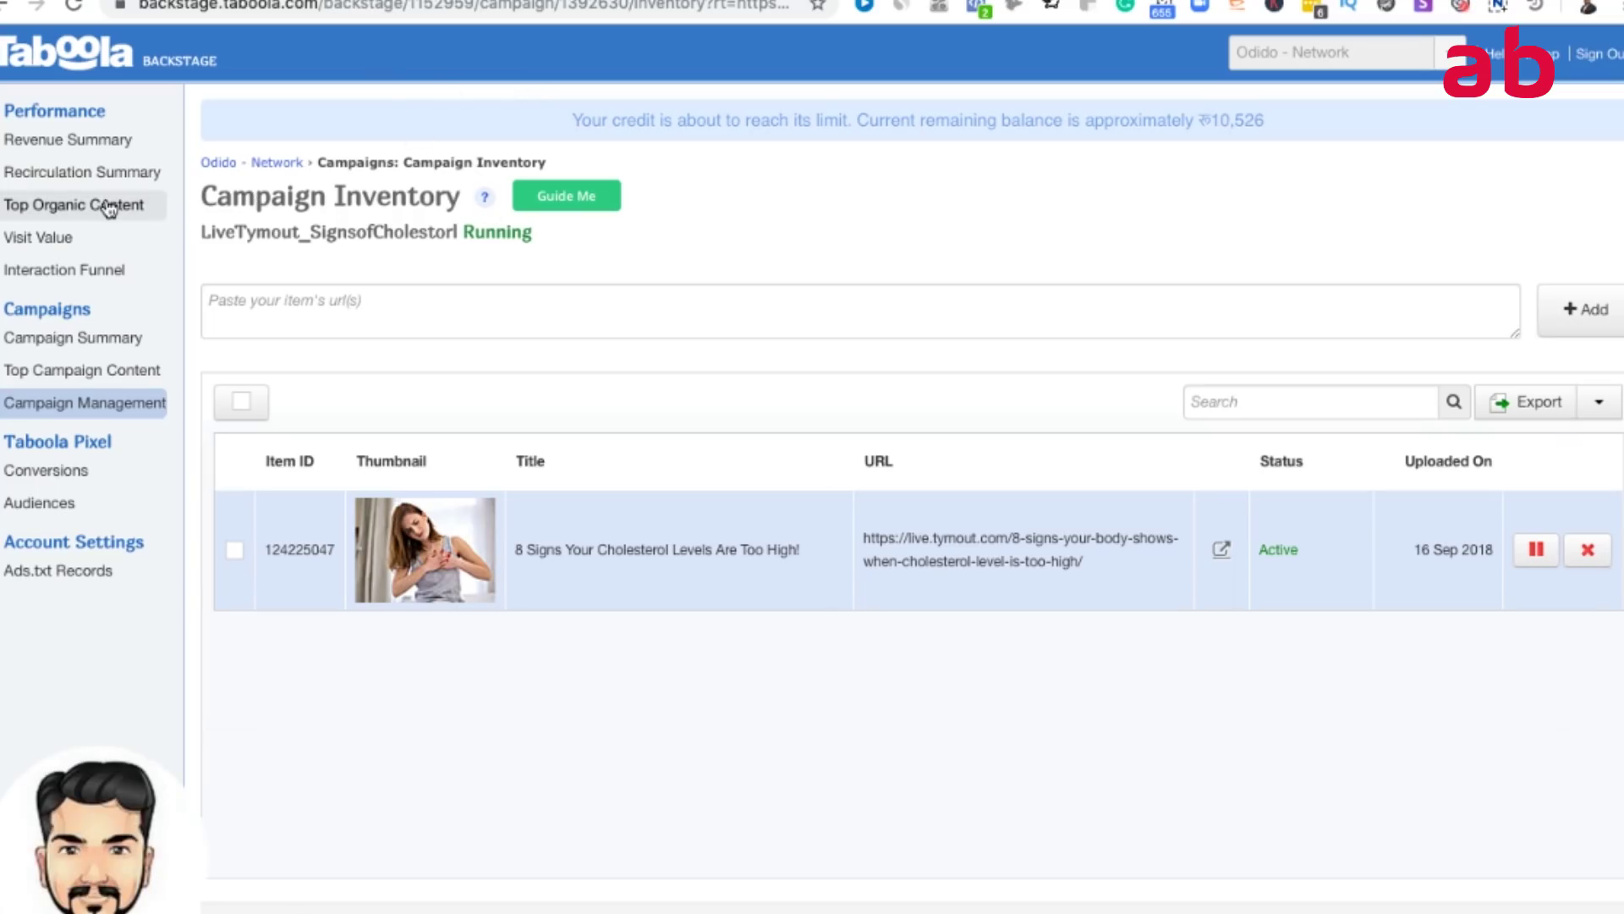
left_click(89, 141)
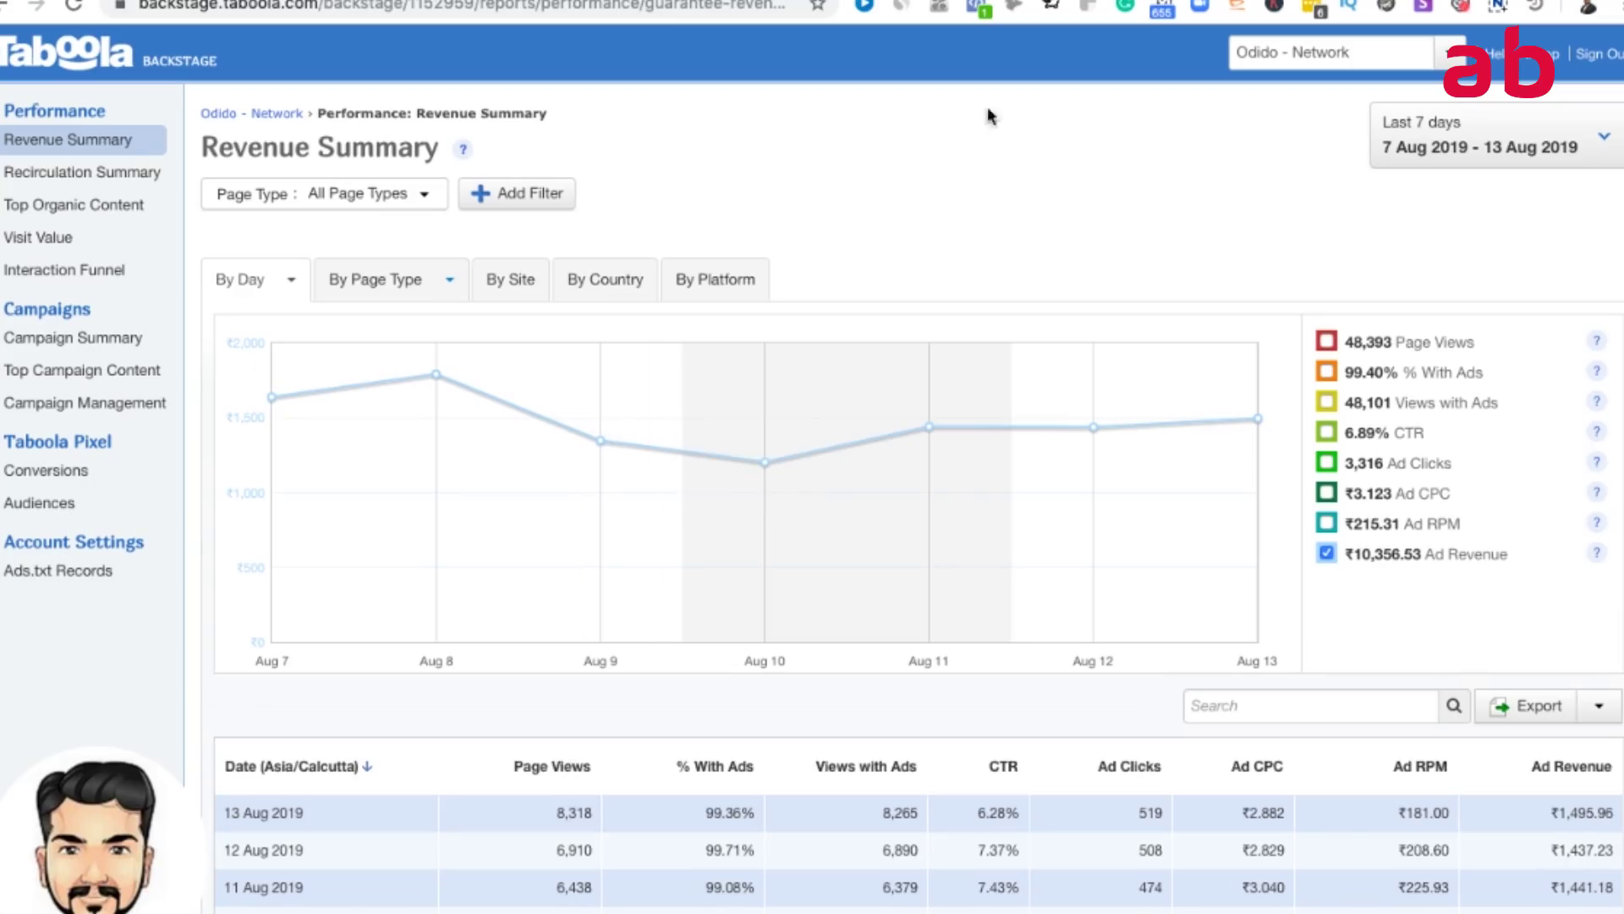
Switch to the Google AdSense home page, reload it and review estimated earnings, today's performance, and earnings by site and country.
key("ctrl+Up")
left_click(1106, 39)
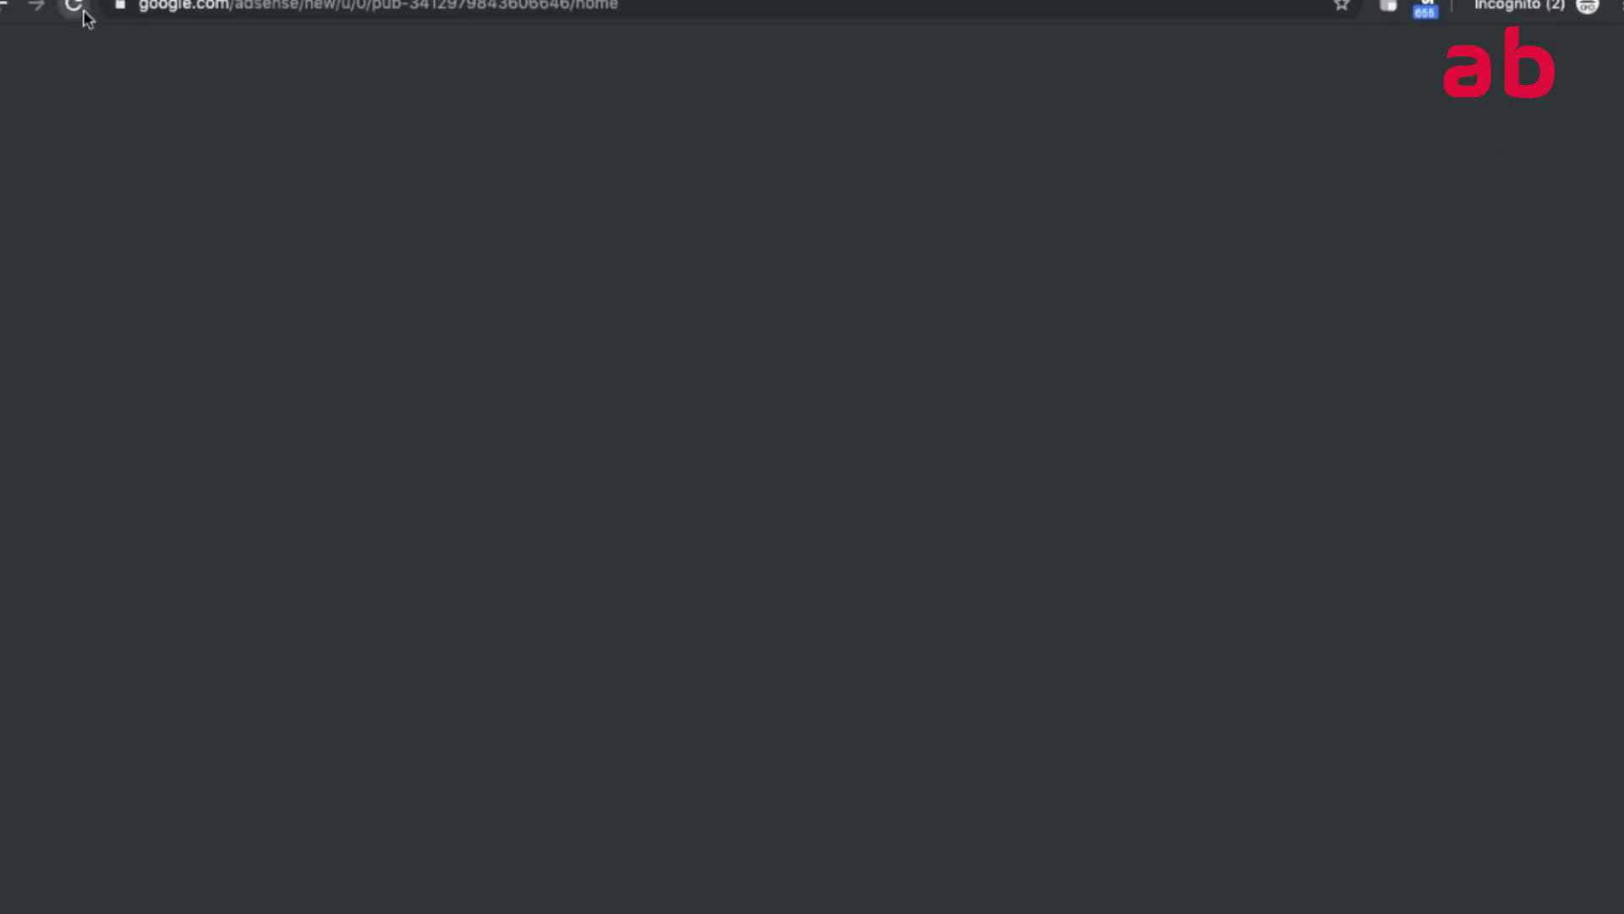
left_click(73, 5)
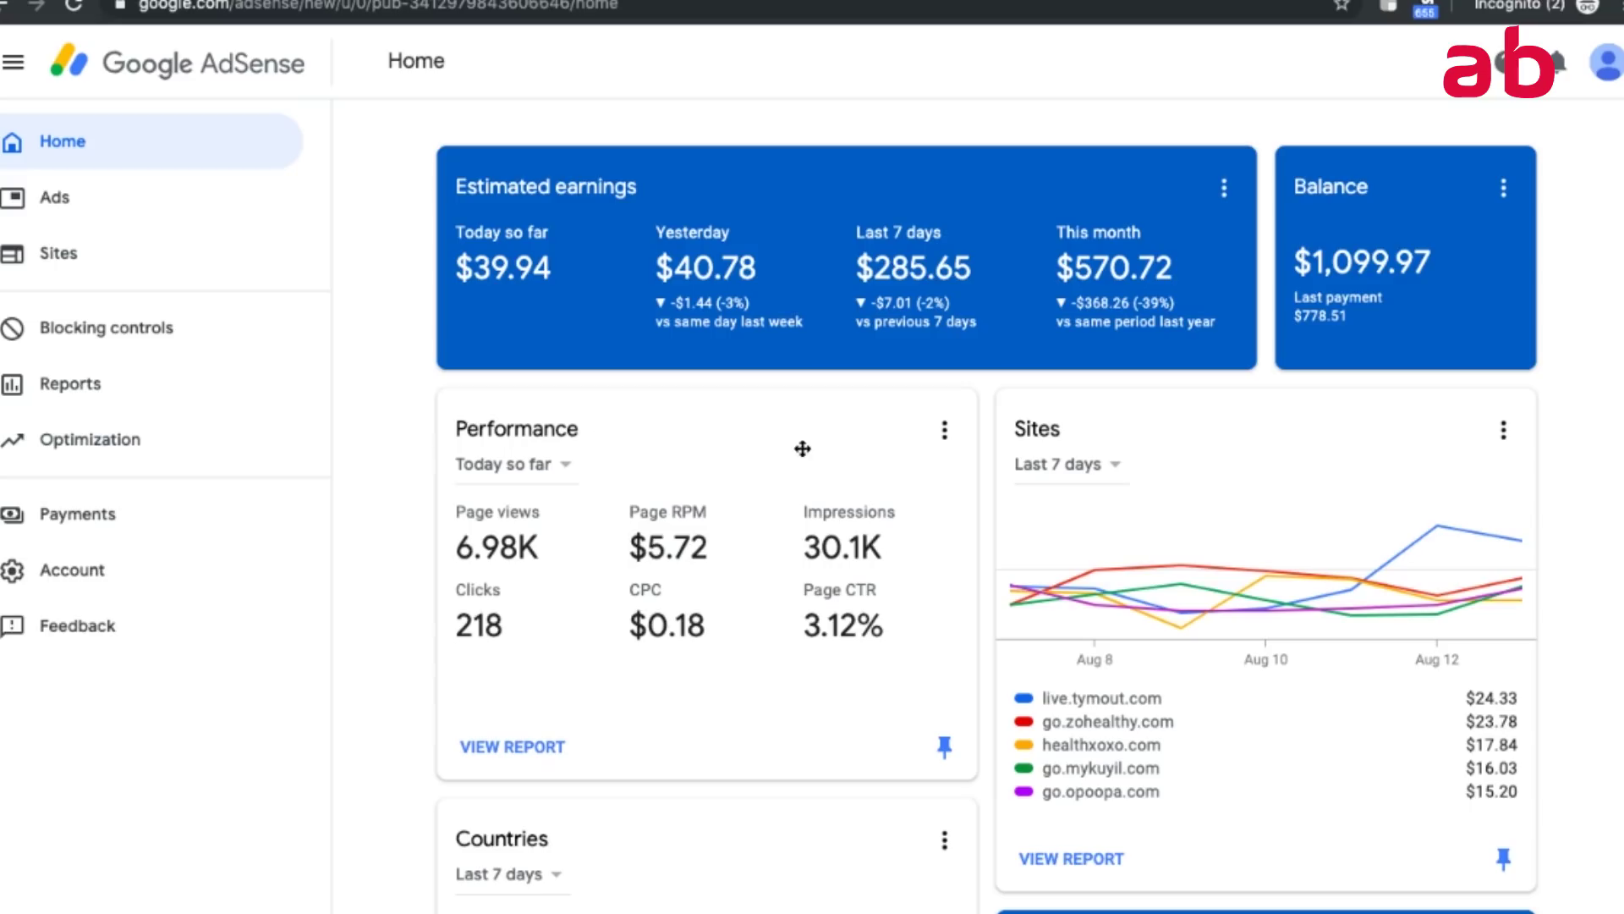
scroll(907, 531, "down", 1)
scroll(905, 524, "down", 2)
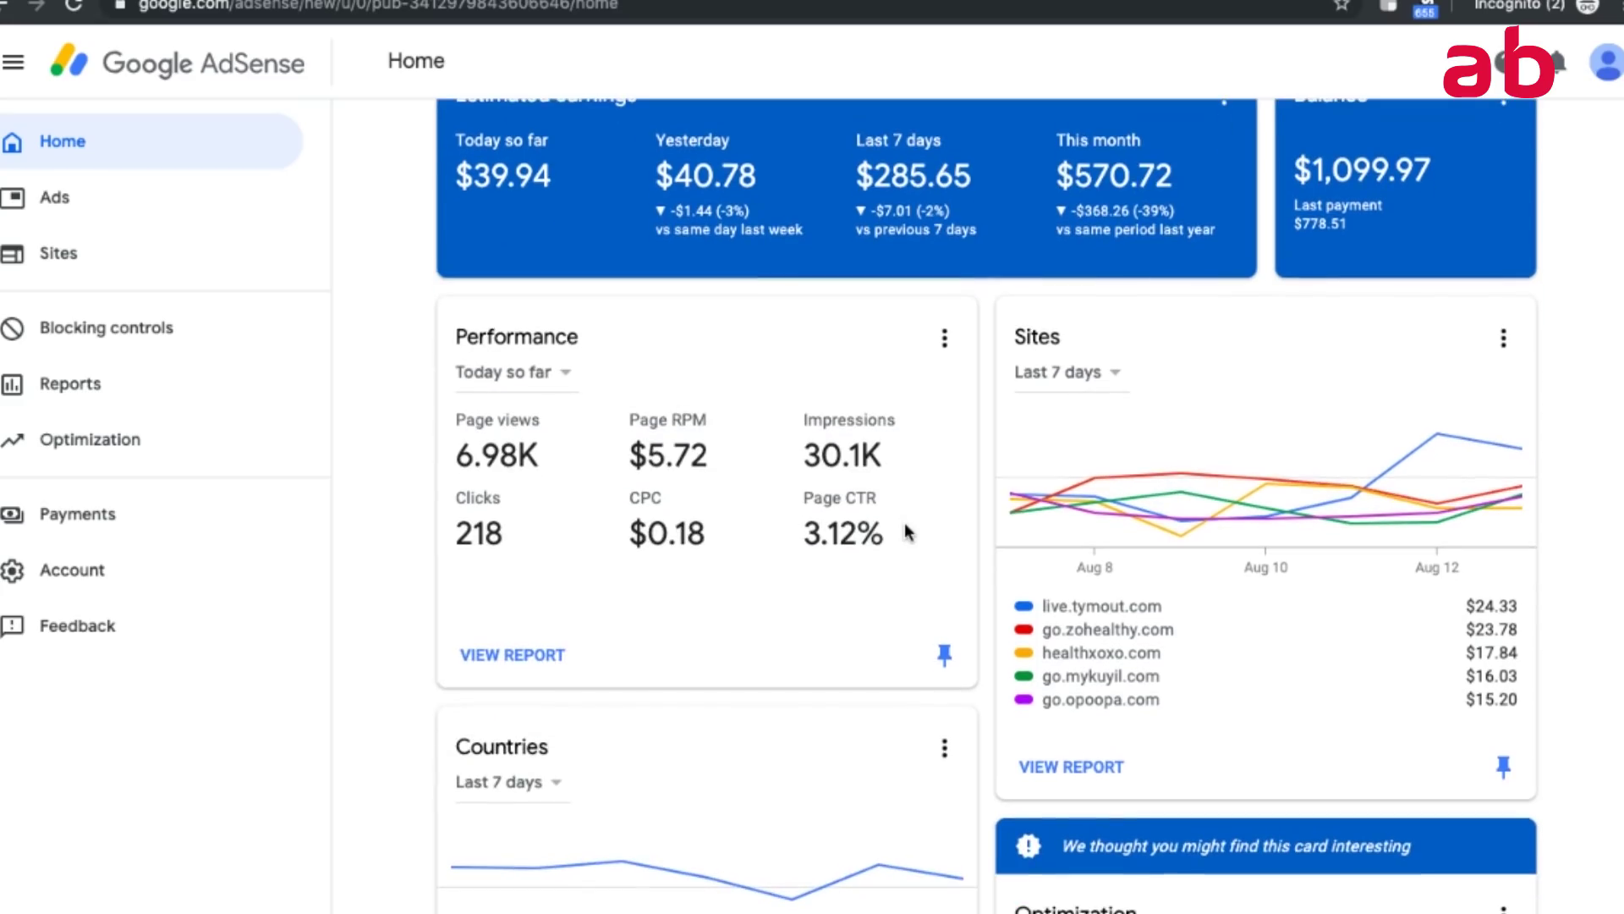
scroll(905, 531, "down", 5)
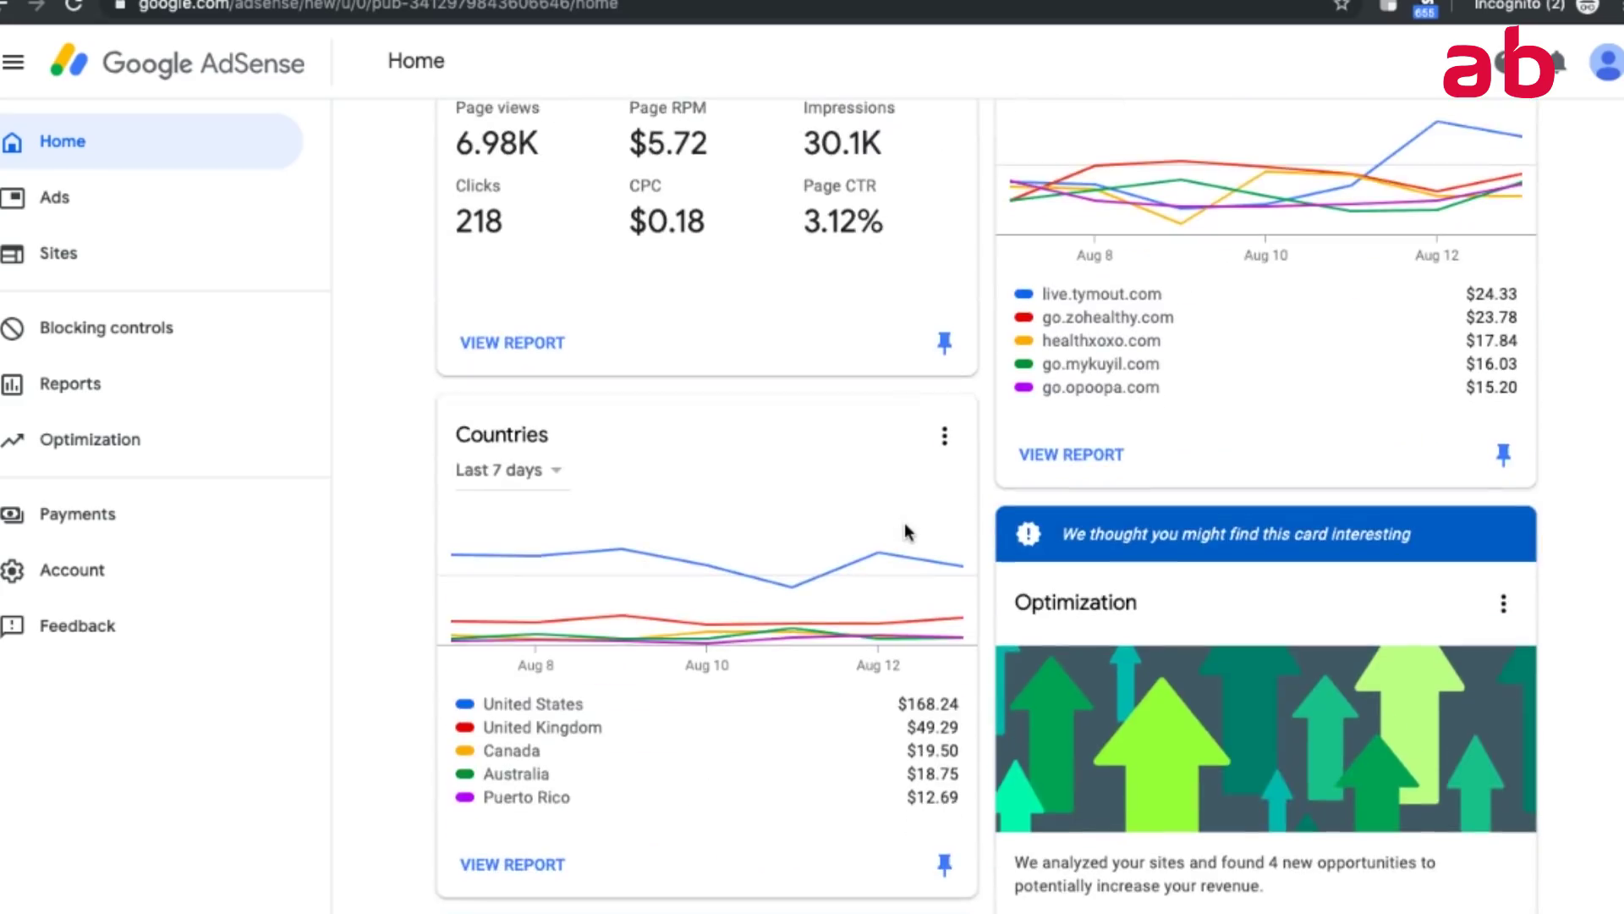
scroll(905, 531, "up", 6)
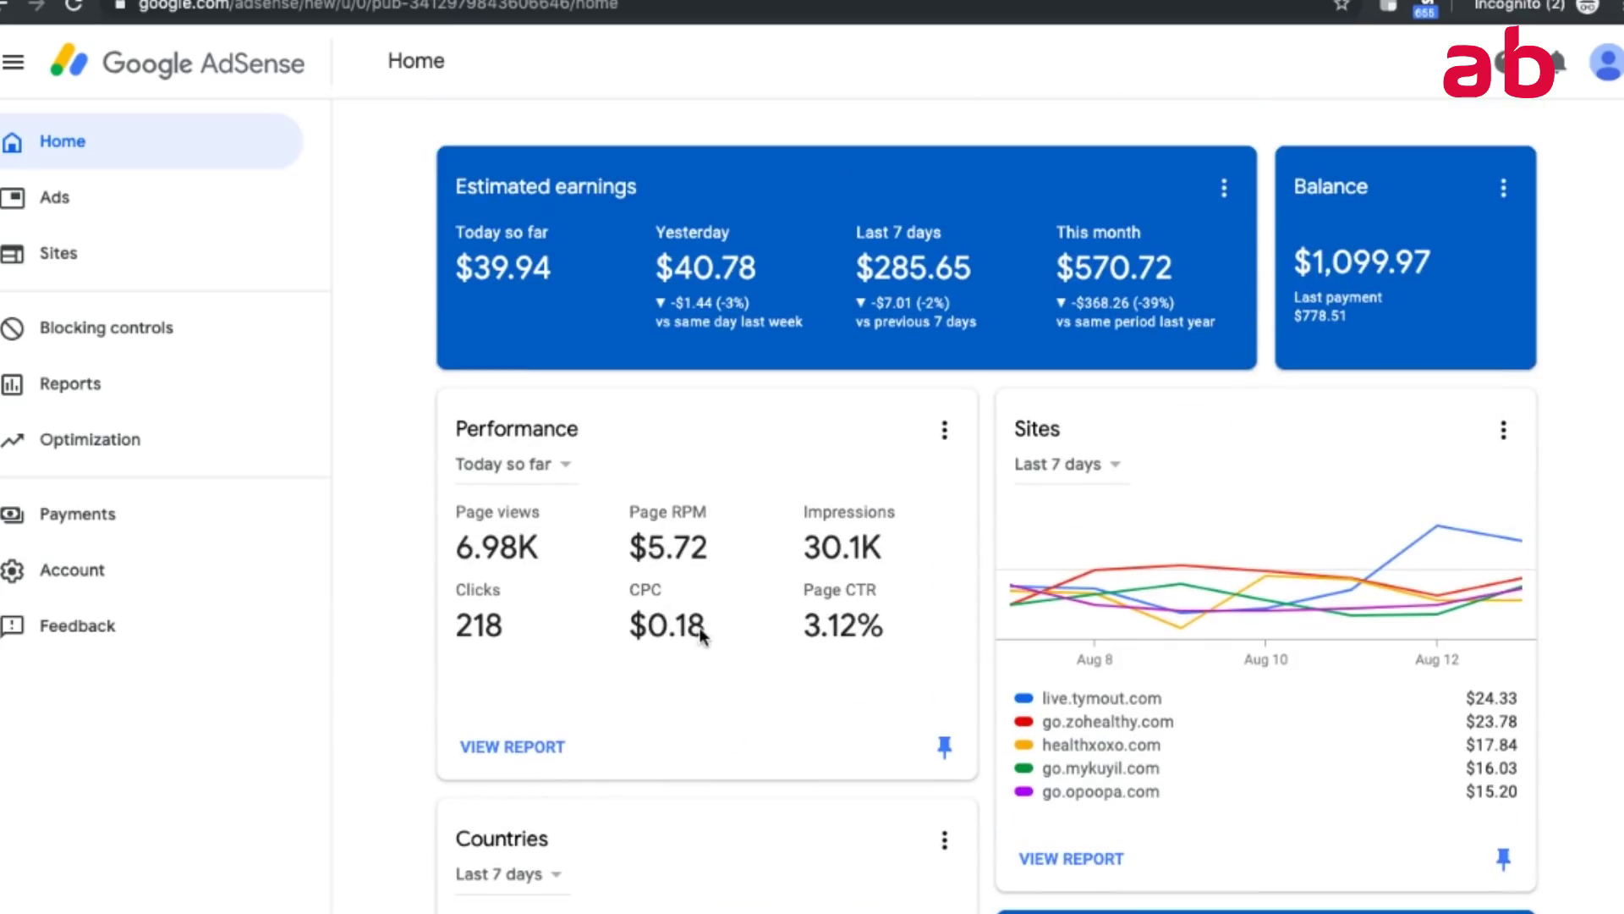
Set the Performance card's period to Last 28 days vs previous 28 days.
left_click_drag(702, 629, 645, 625)
left_click(555, 467)
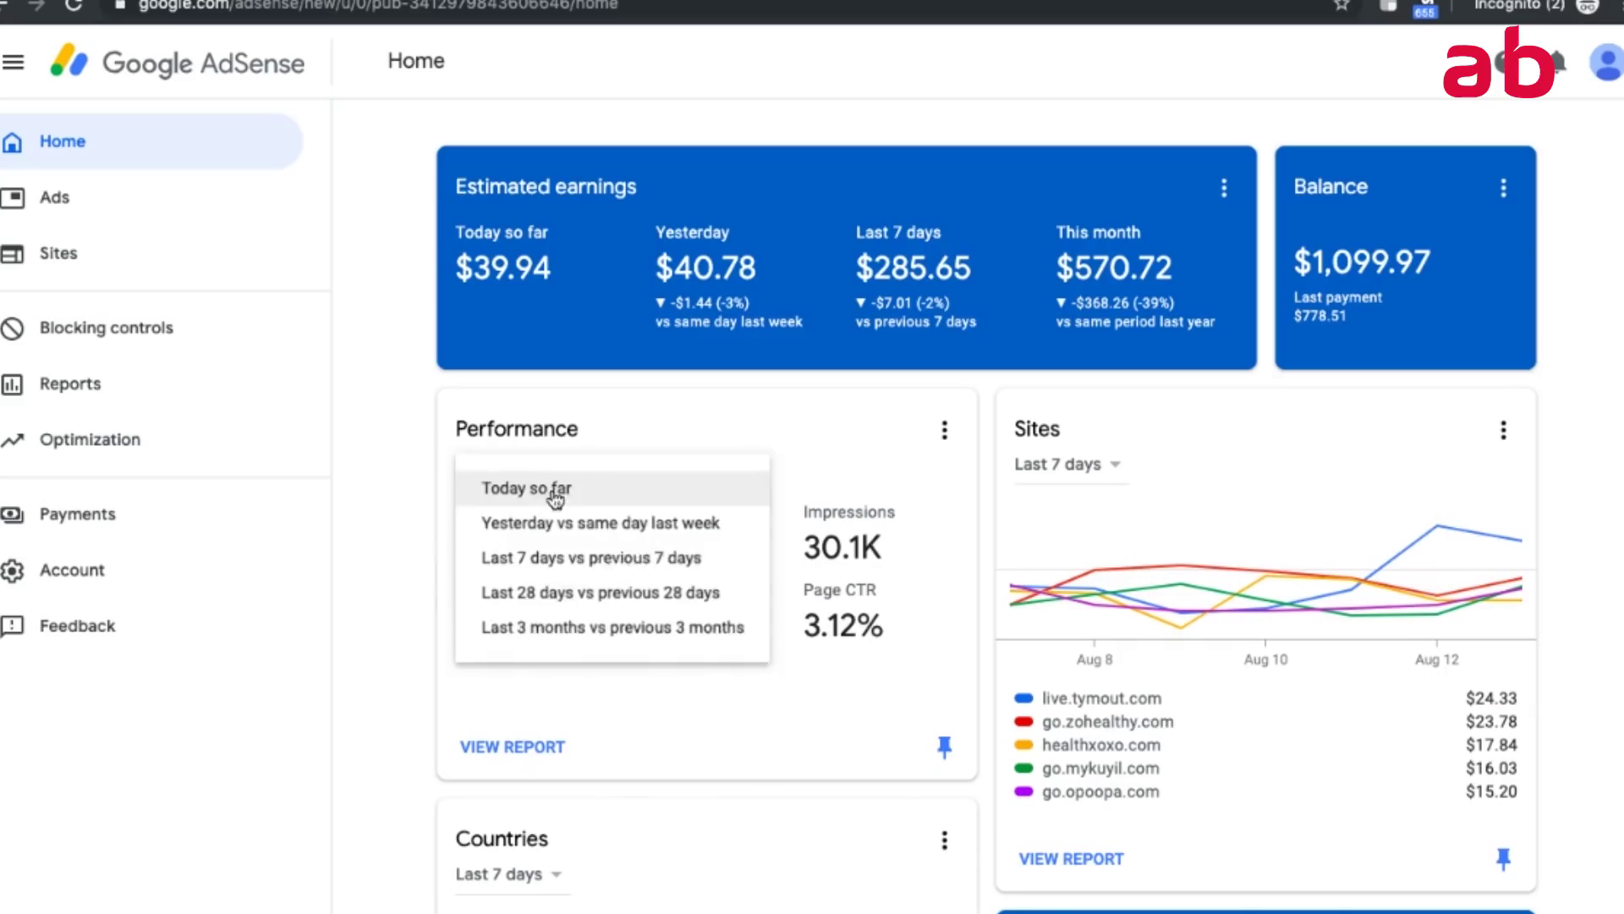
left_click(582, 602)
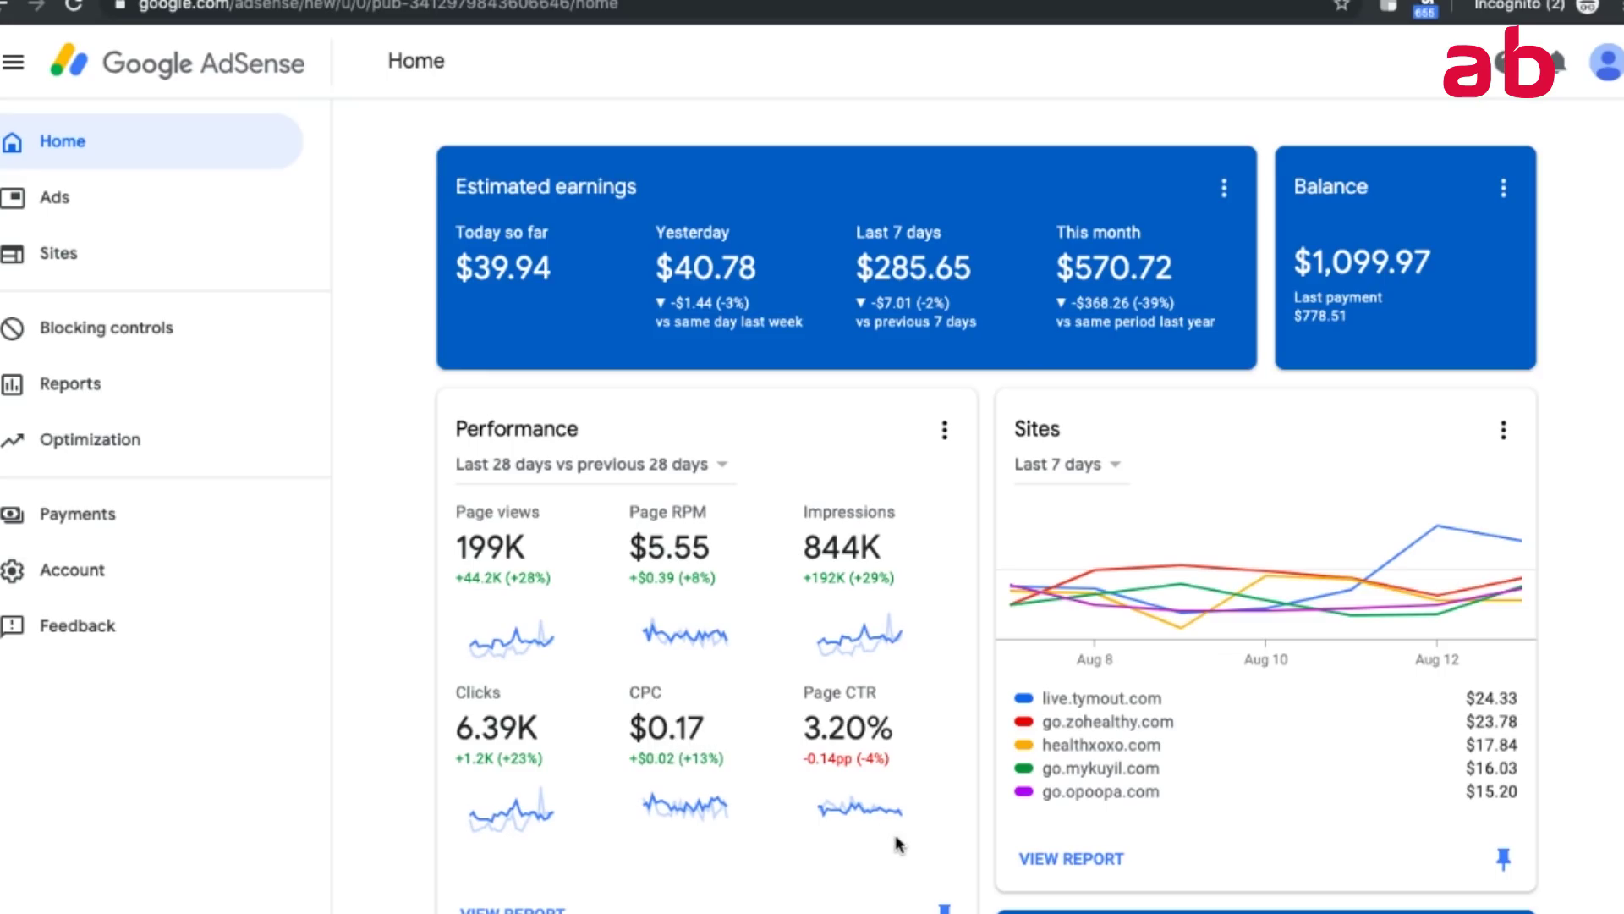
Review the 28-day performance figures together with the countries and platforms cards on the home page.
scroll(895, 834, "down", 2)
scroll(897, 838, "down", 6)
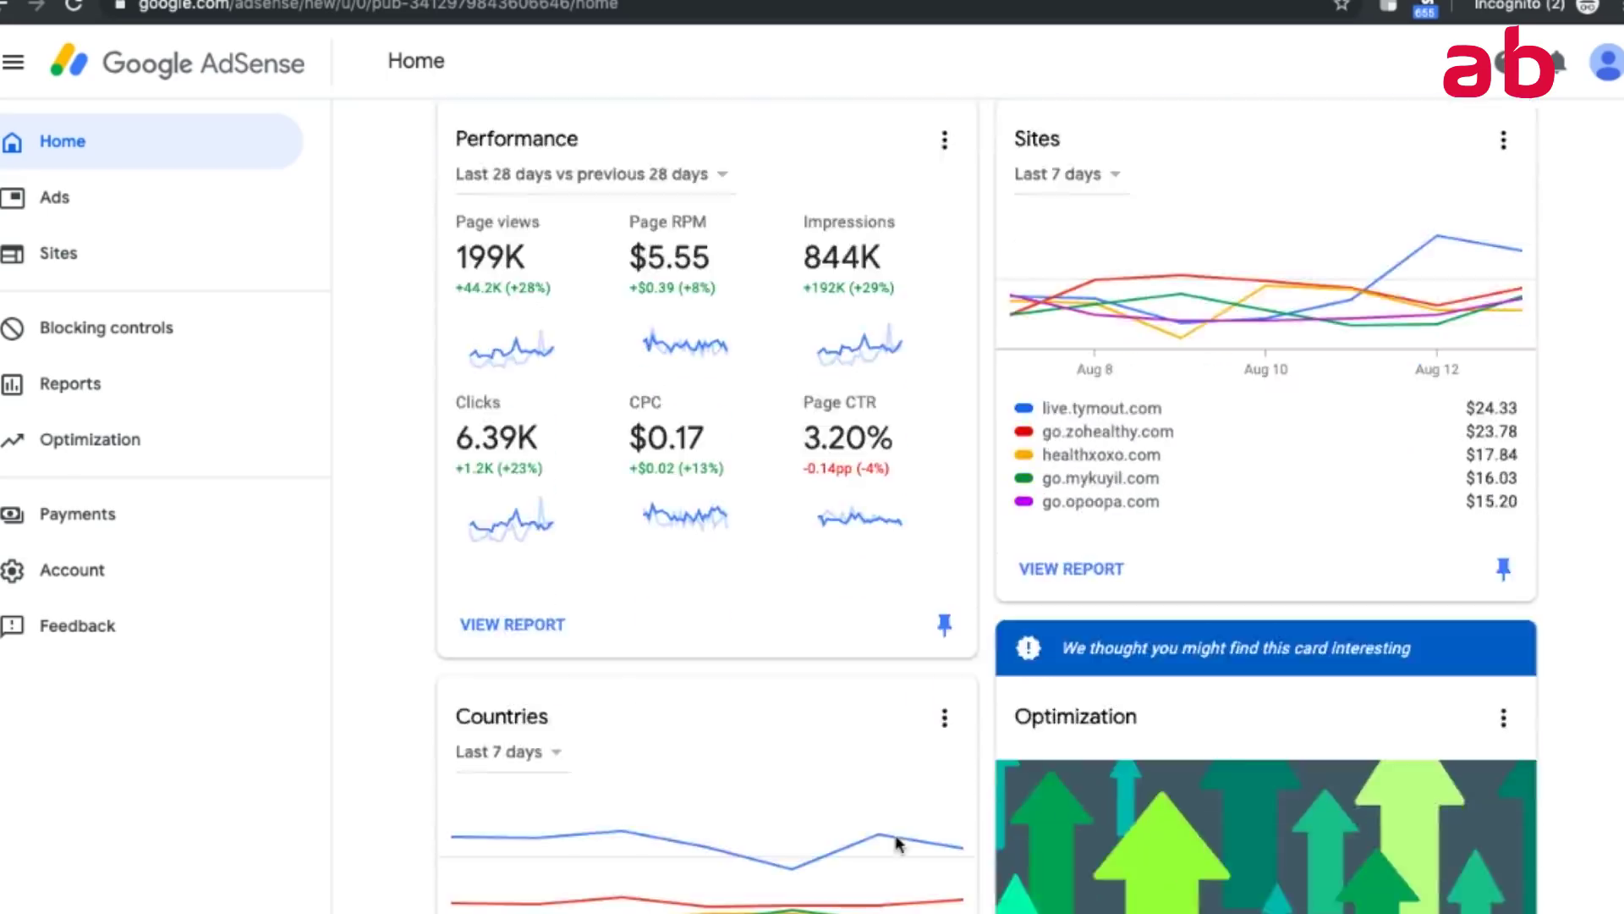
scroll(899, 841, "down", 3)
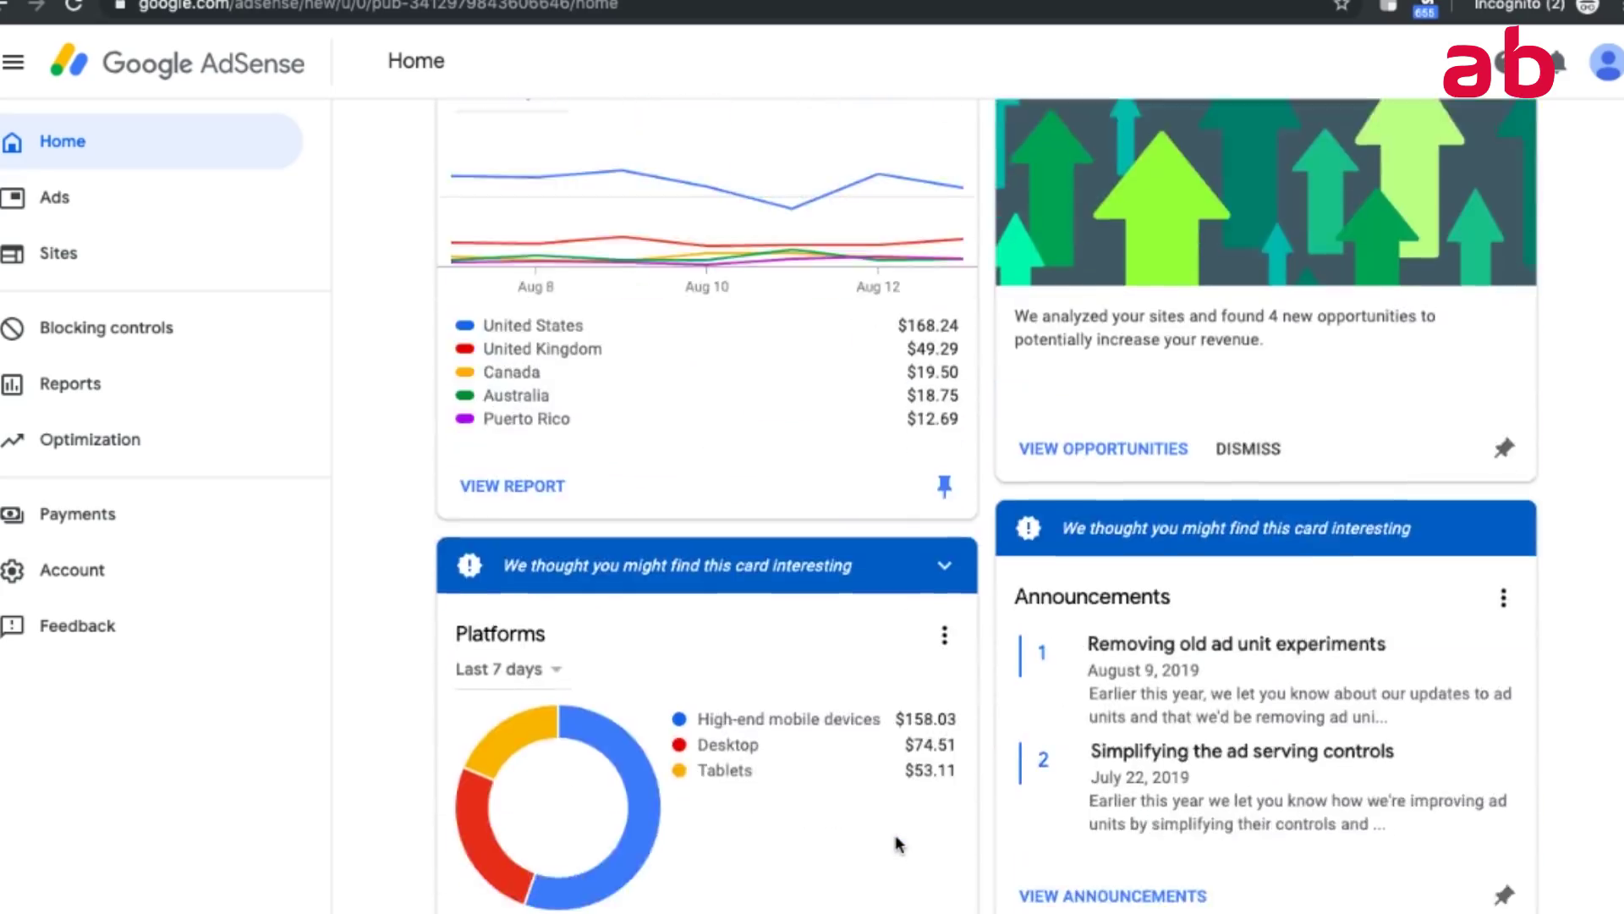
scroll(899, 842, "up", 11)
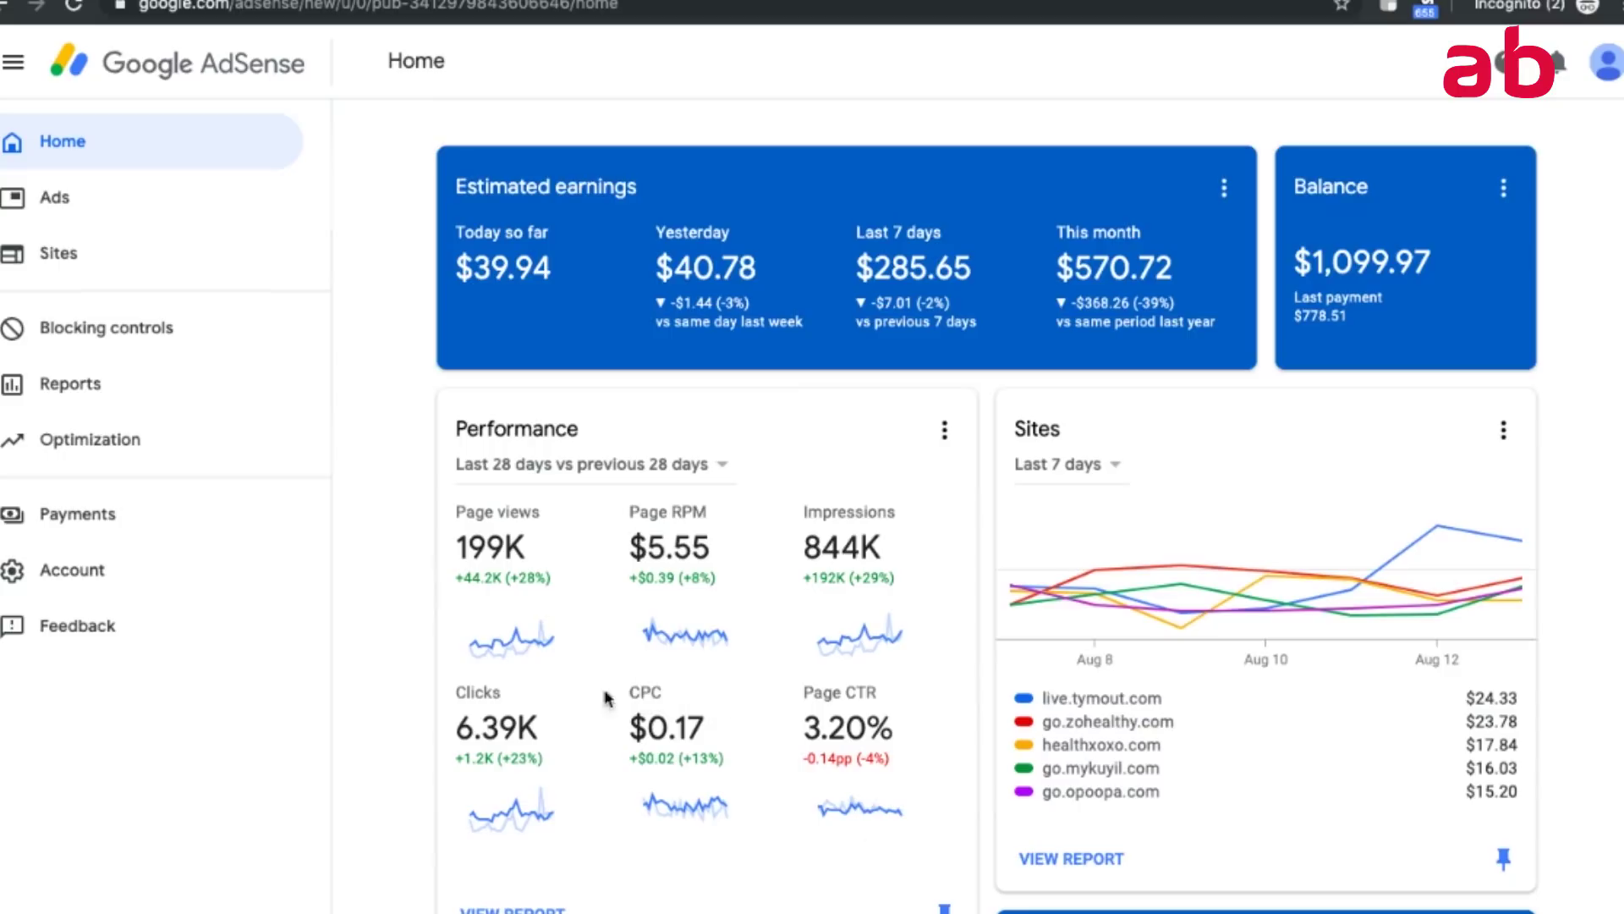
Open the list of URL channels among the AdSense ad settings.
left_click(114, 204)
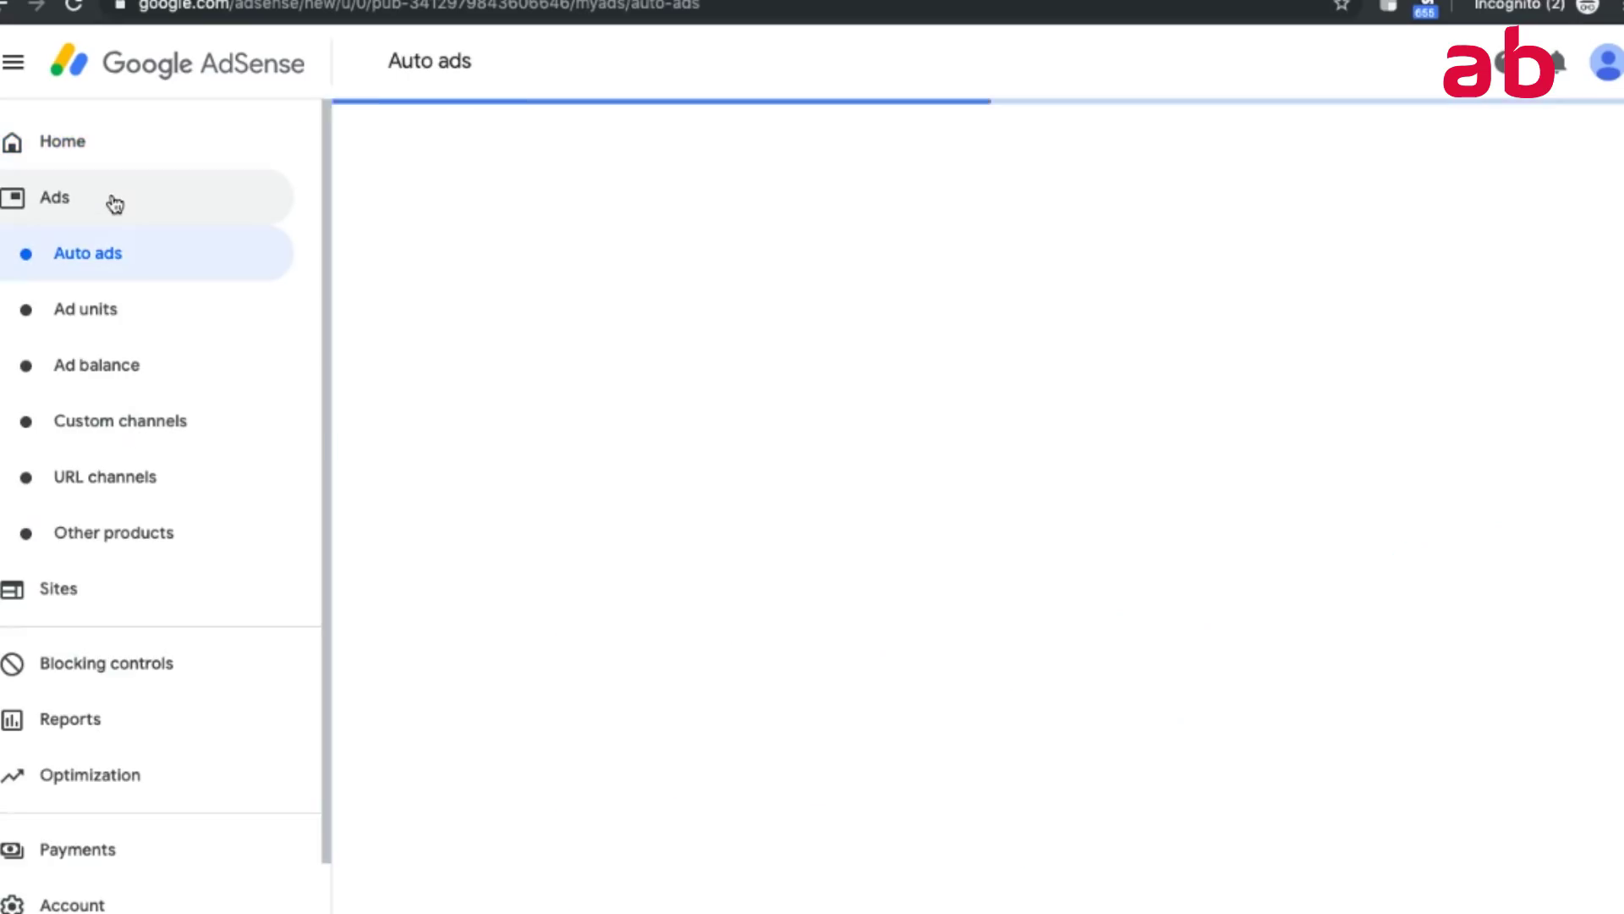
left_click(161, 481)
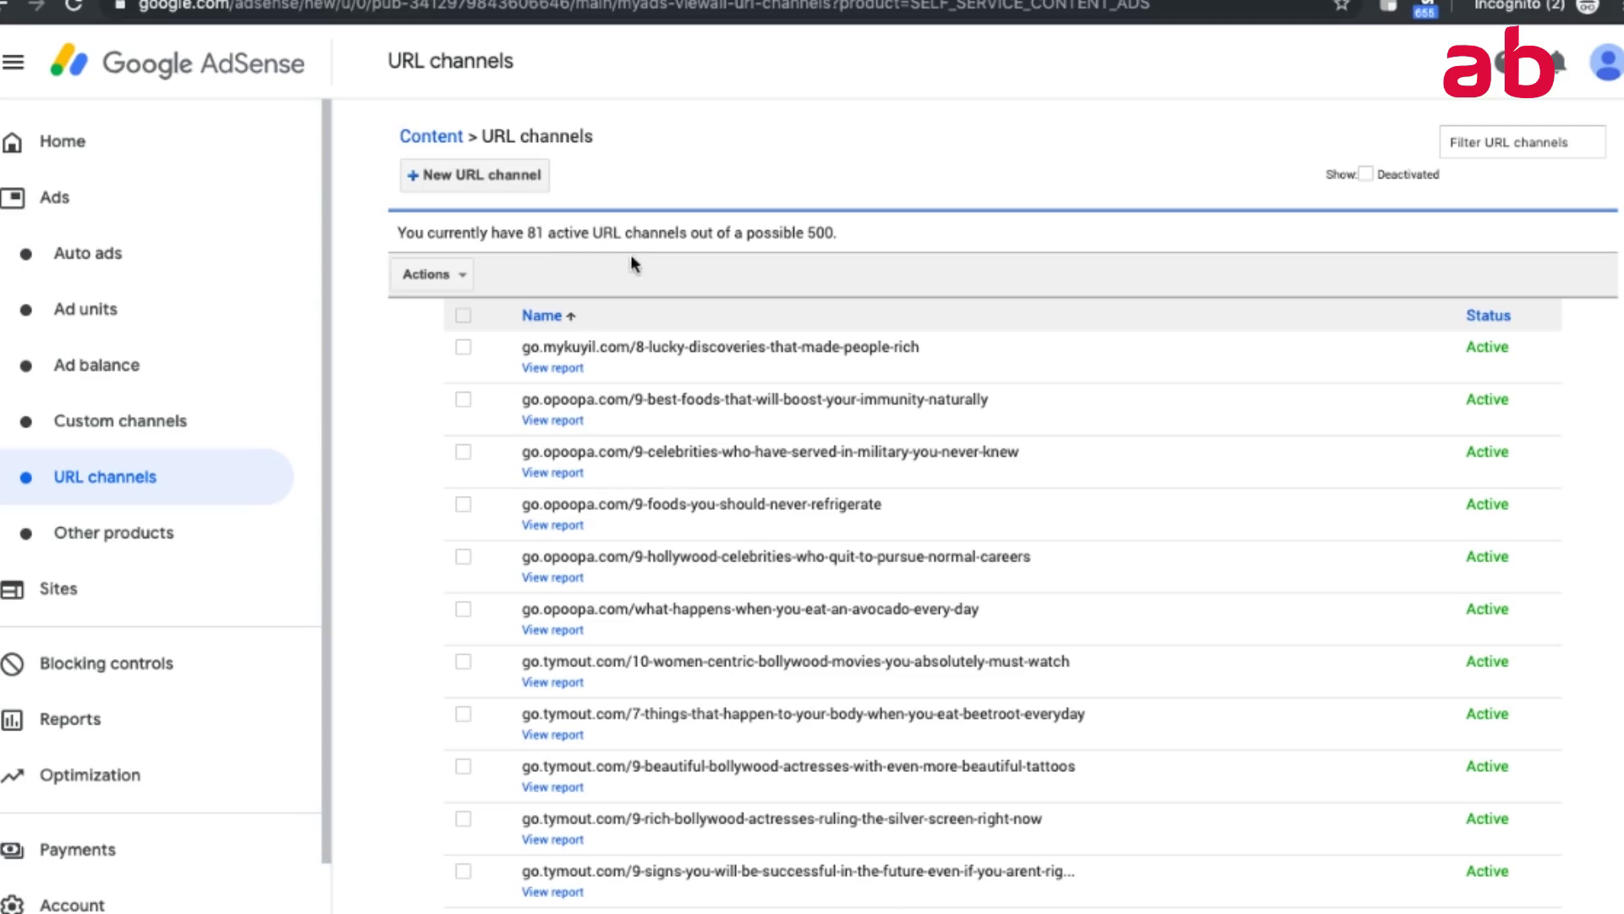
Look through the URL channels and open the report for go.mykuyil.com/8-lucky-discoveries-that-made-people-rich.
scroll(622, 530, "down", 3)
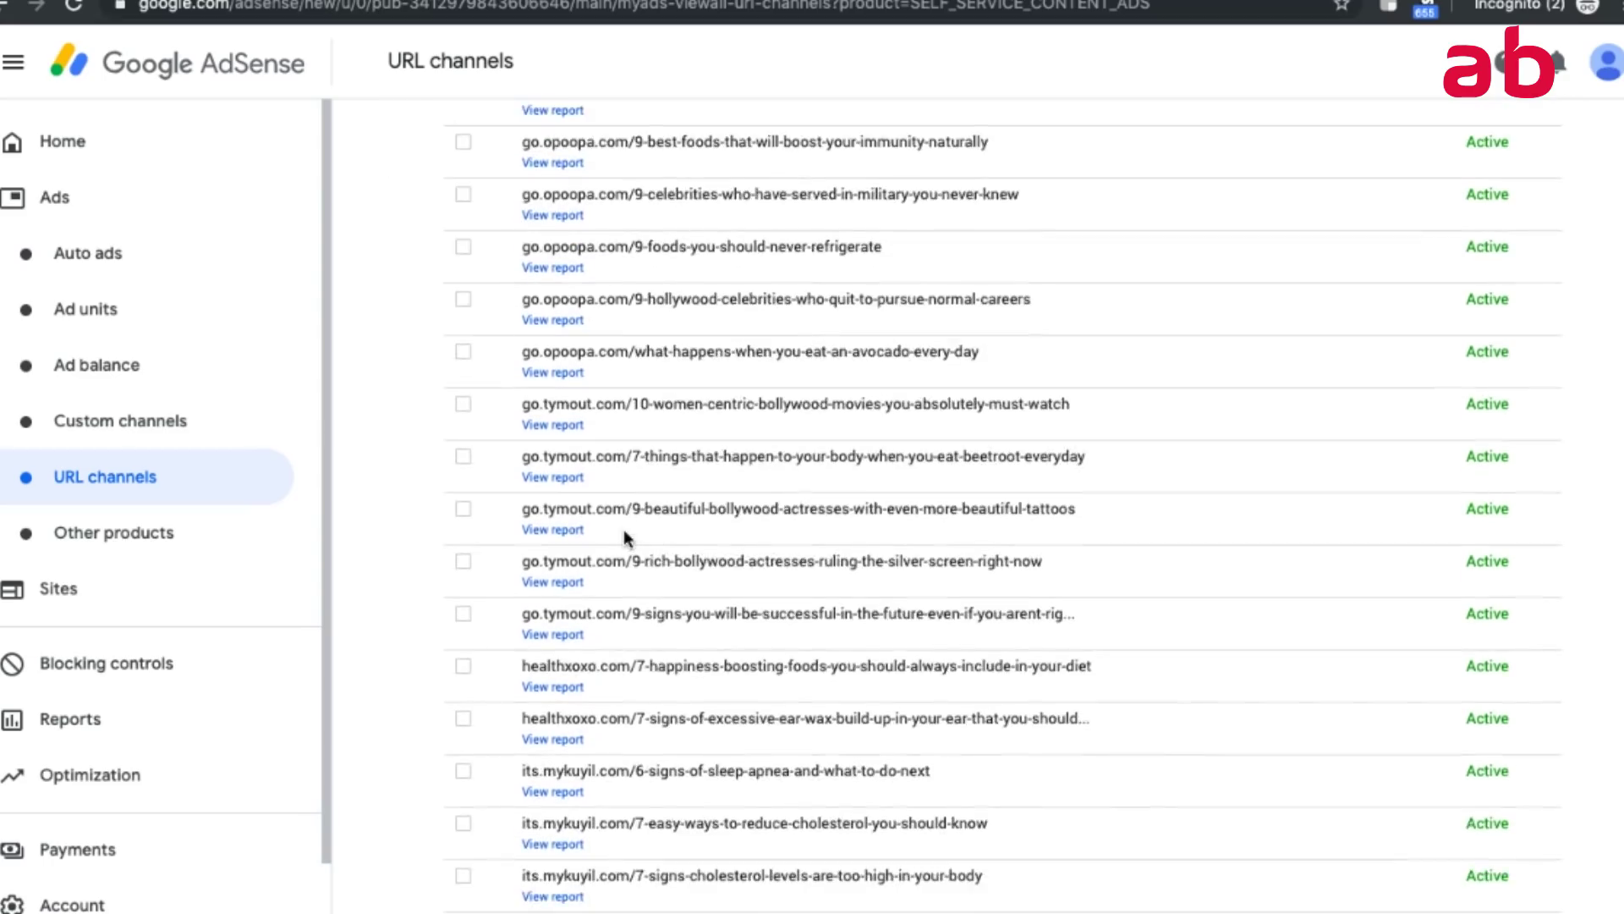
scroll(622, 530, "down", 2)
scroll(623, 529, "up", 5)
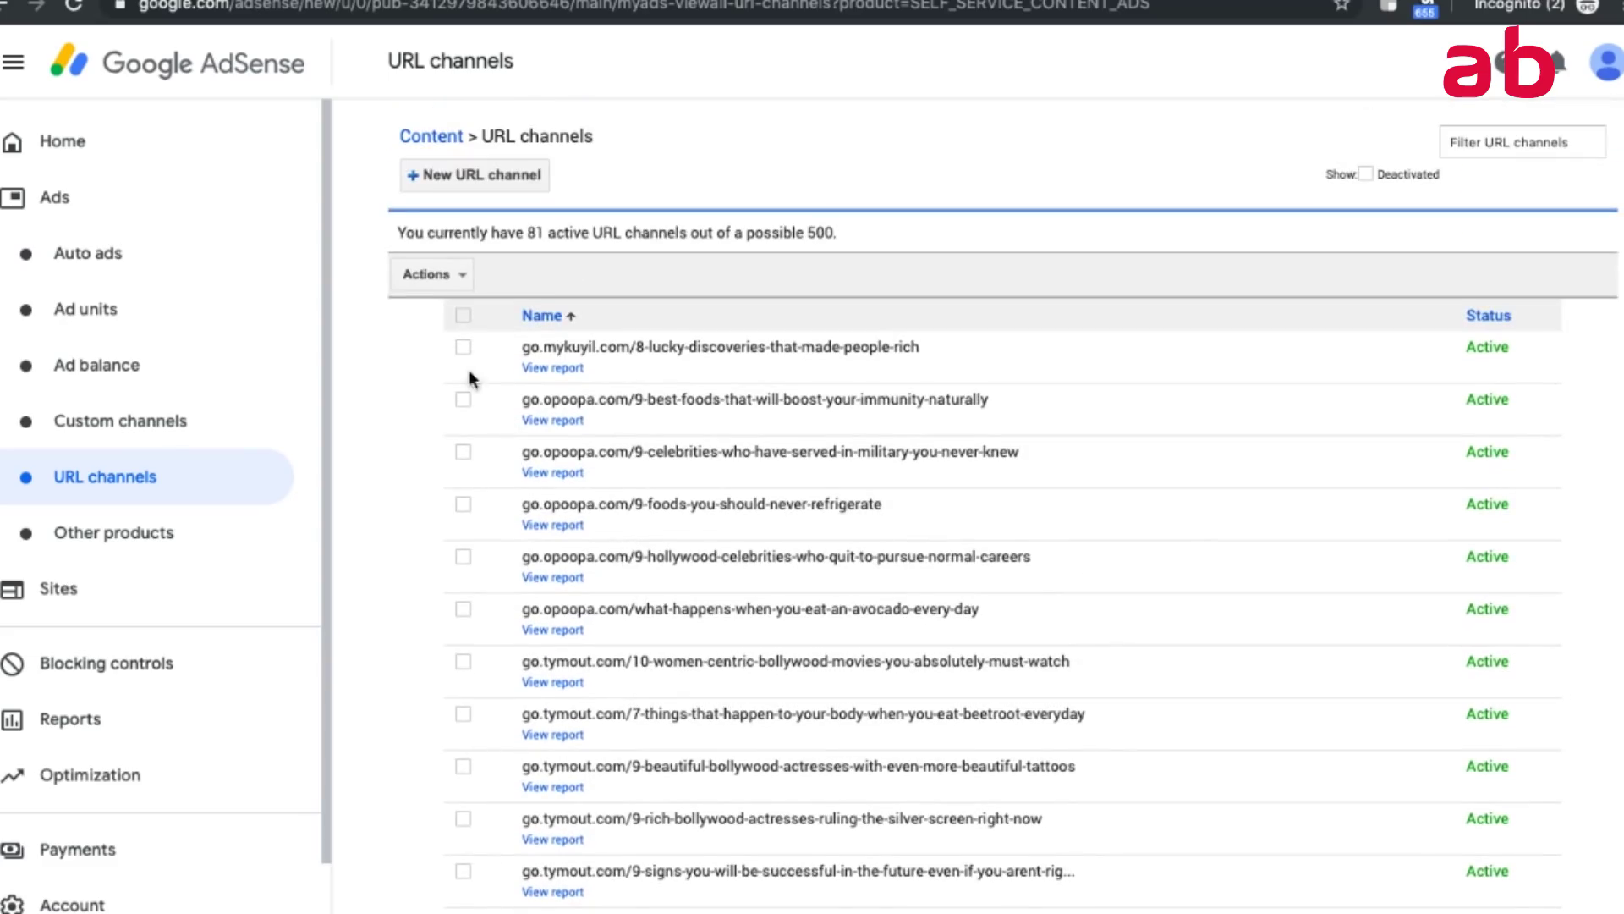
left_click(463, 347)
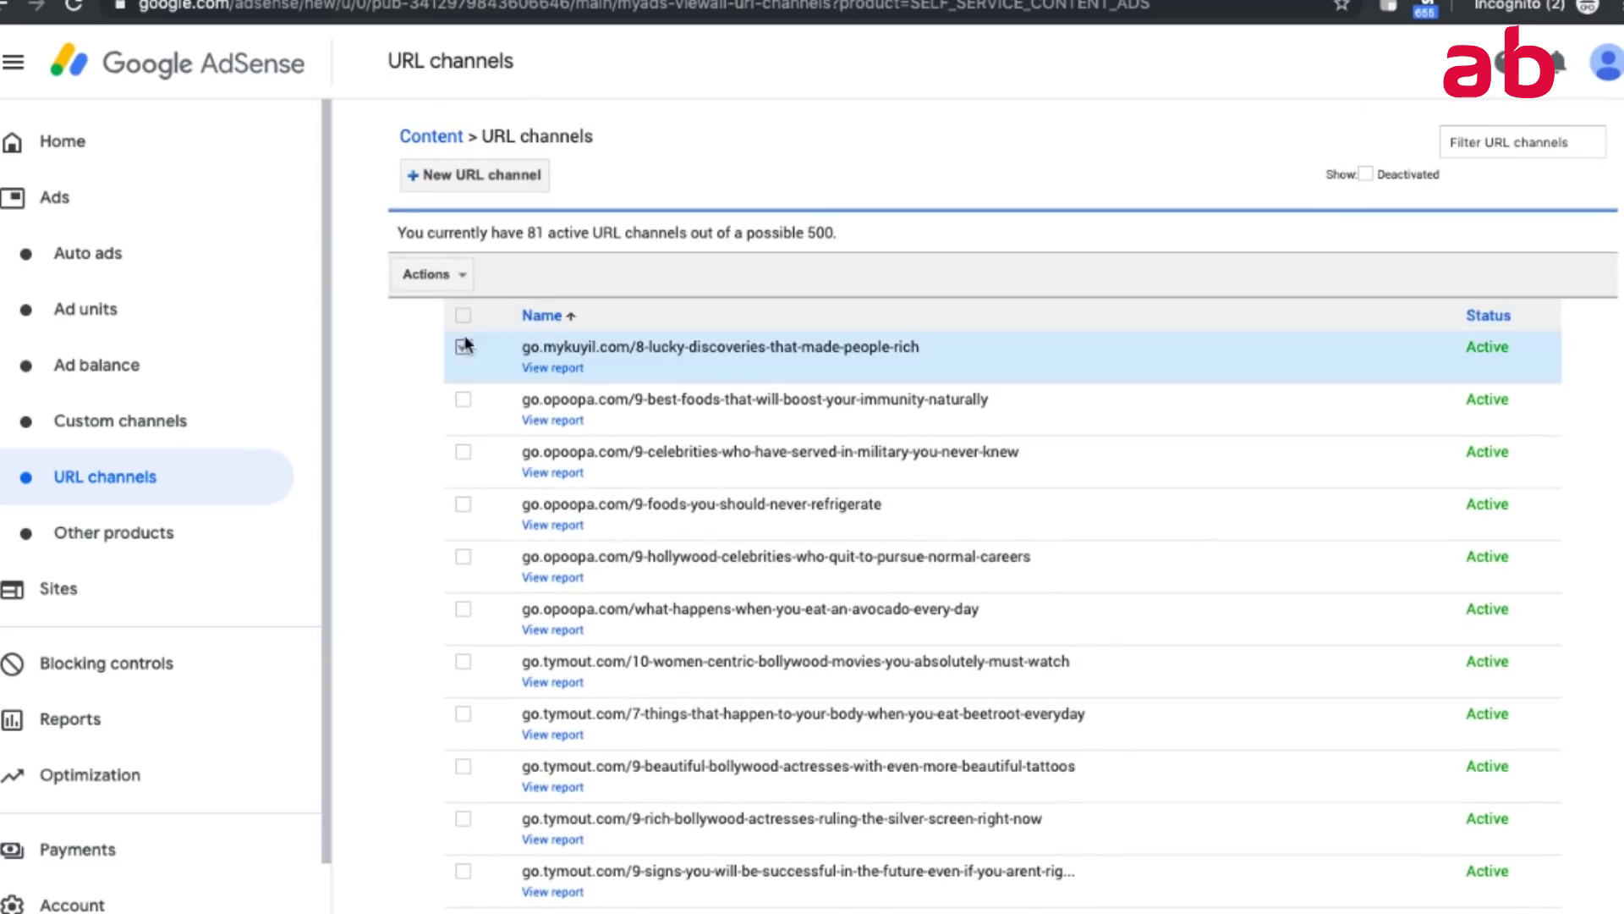
left_click(554, 369)
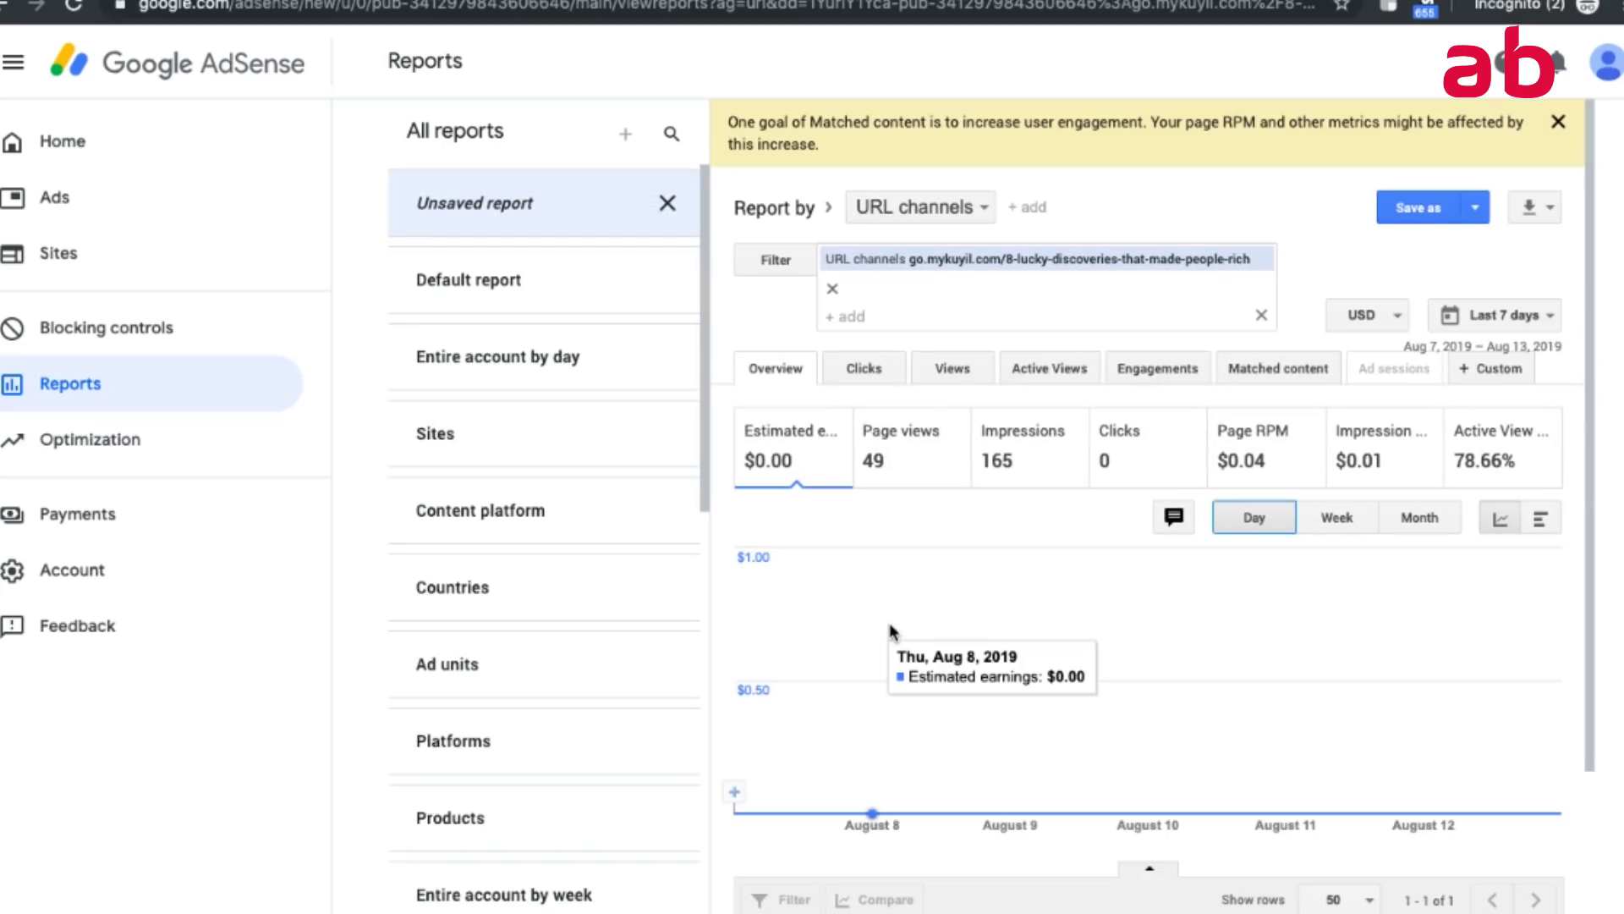
Set the URL channel report's date range to All time and show its click metrics.
left_click(1500, 318)
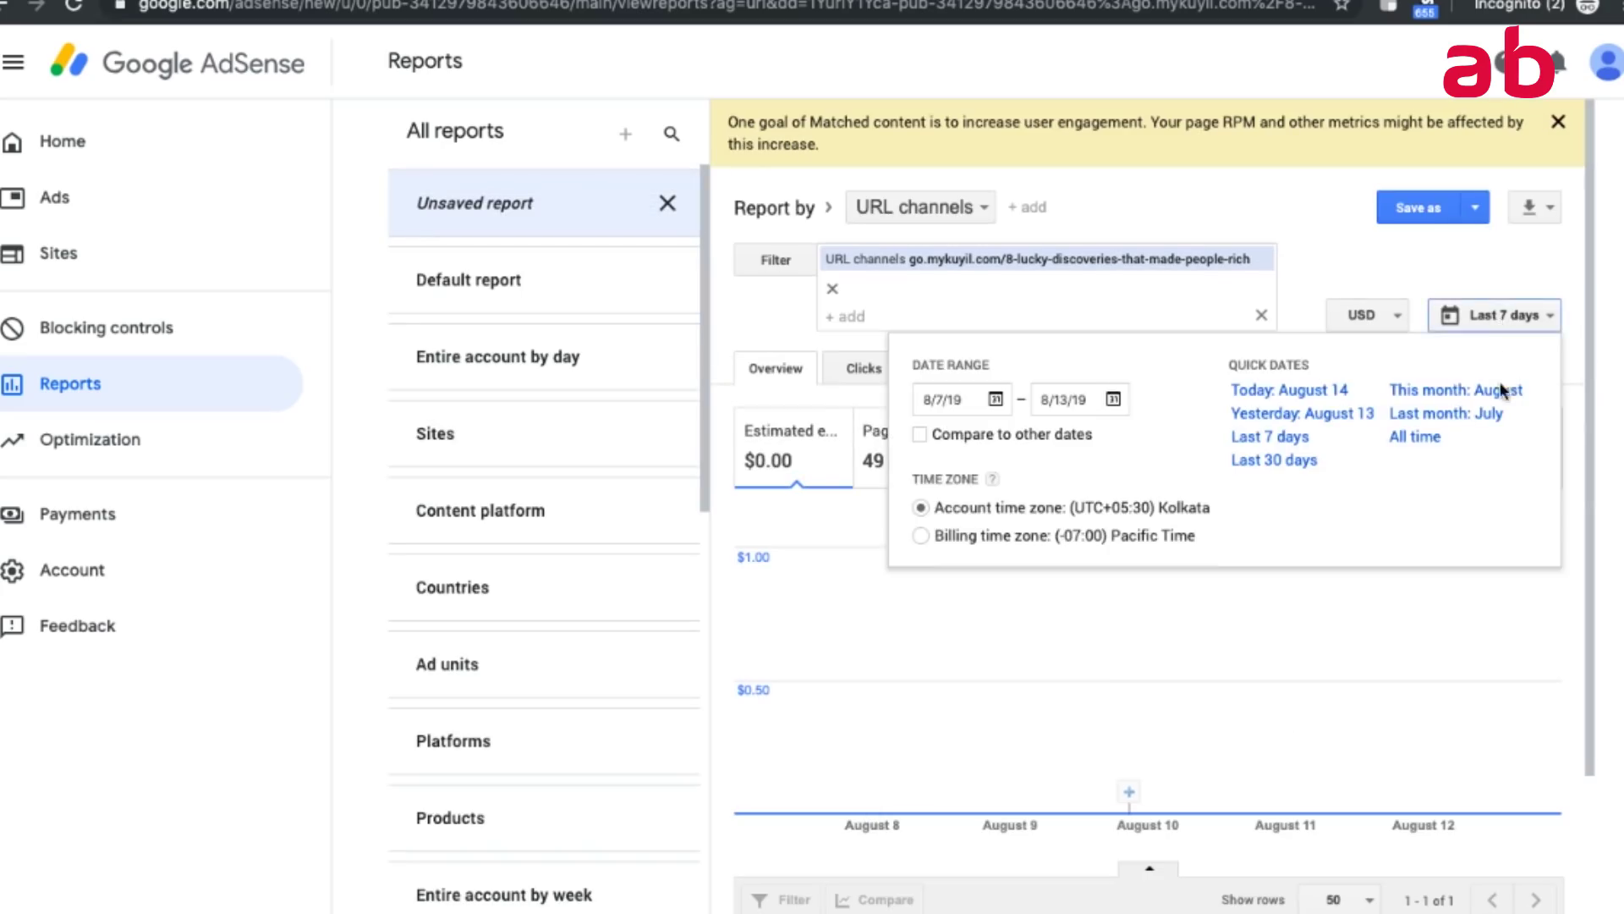
left_click(1416, 438)
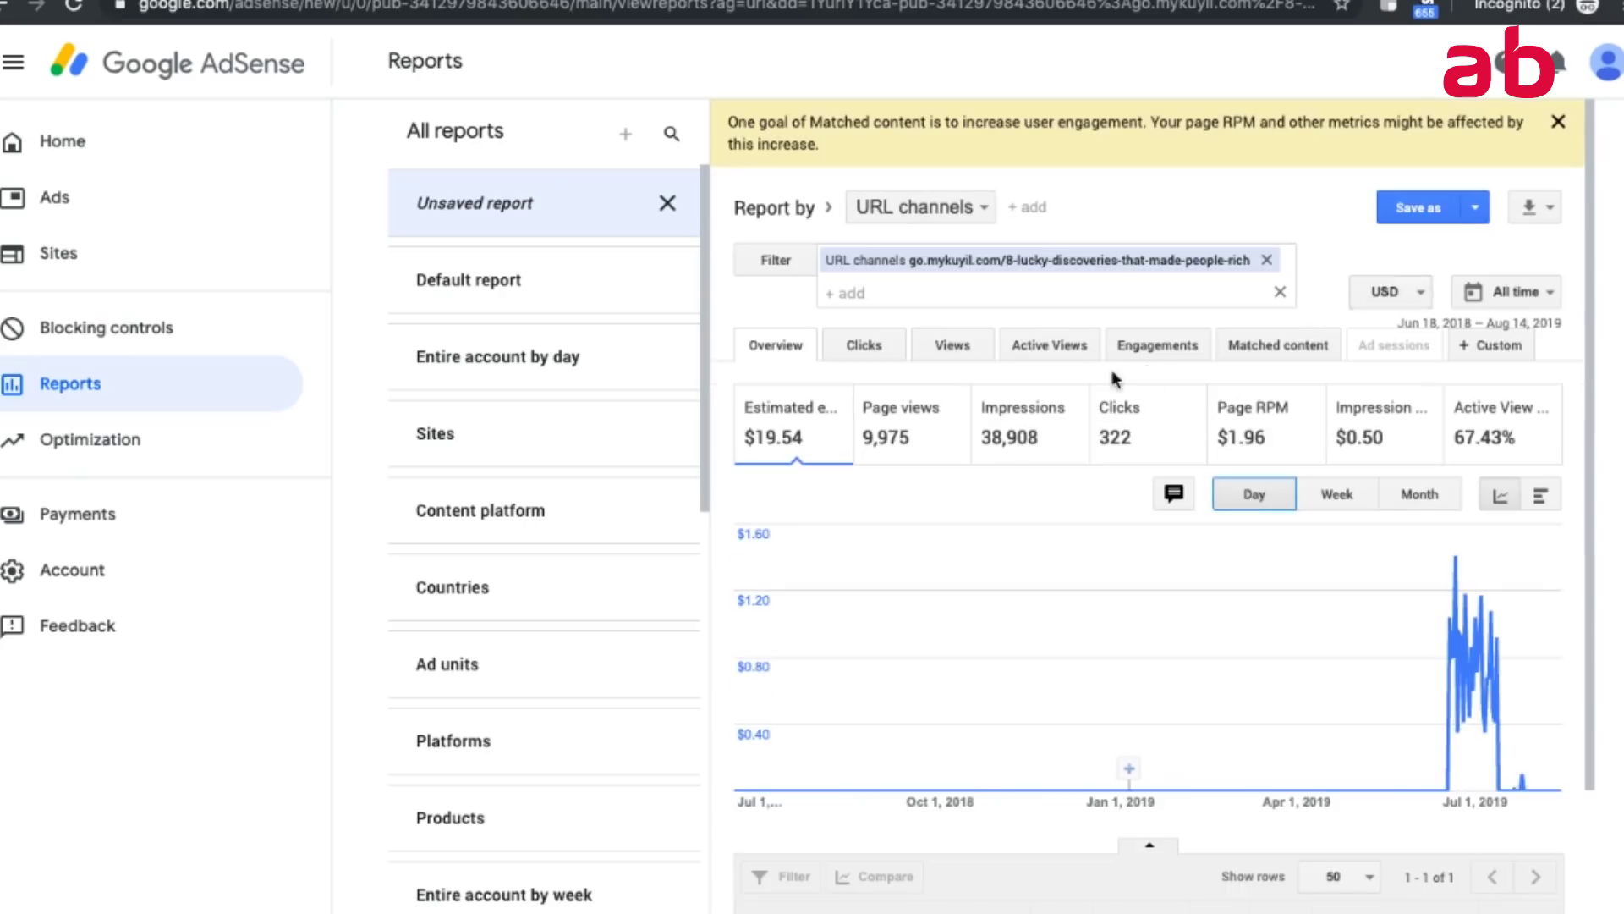
left_click(871, 349)
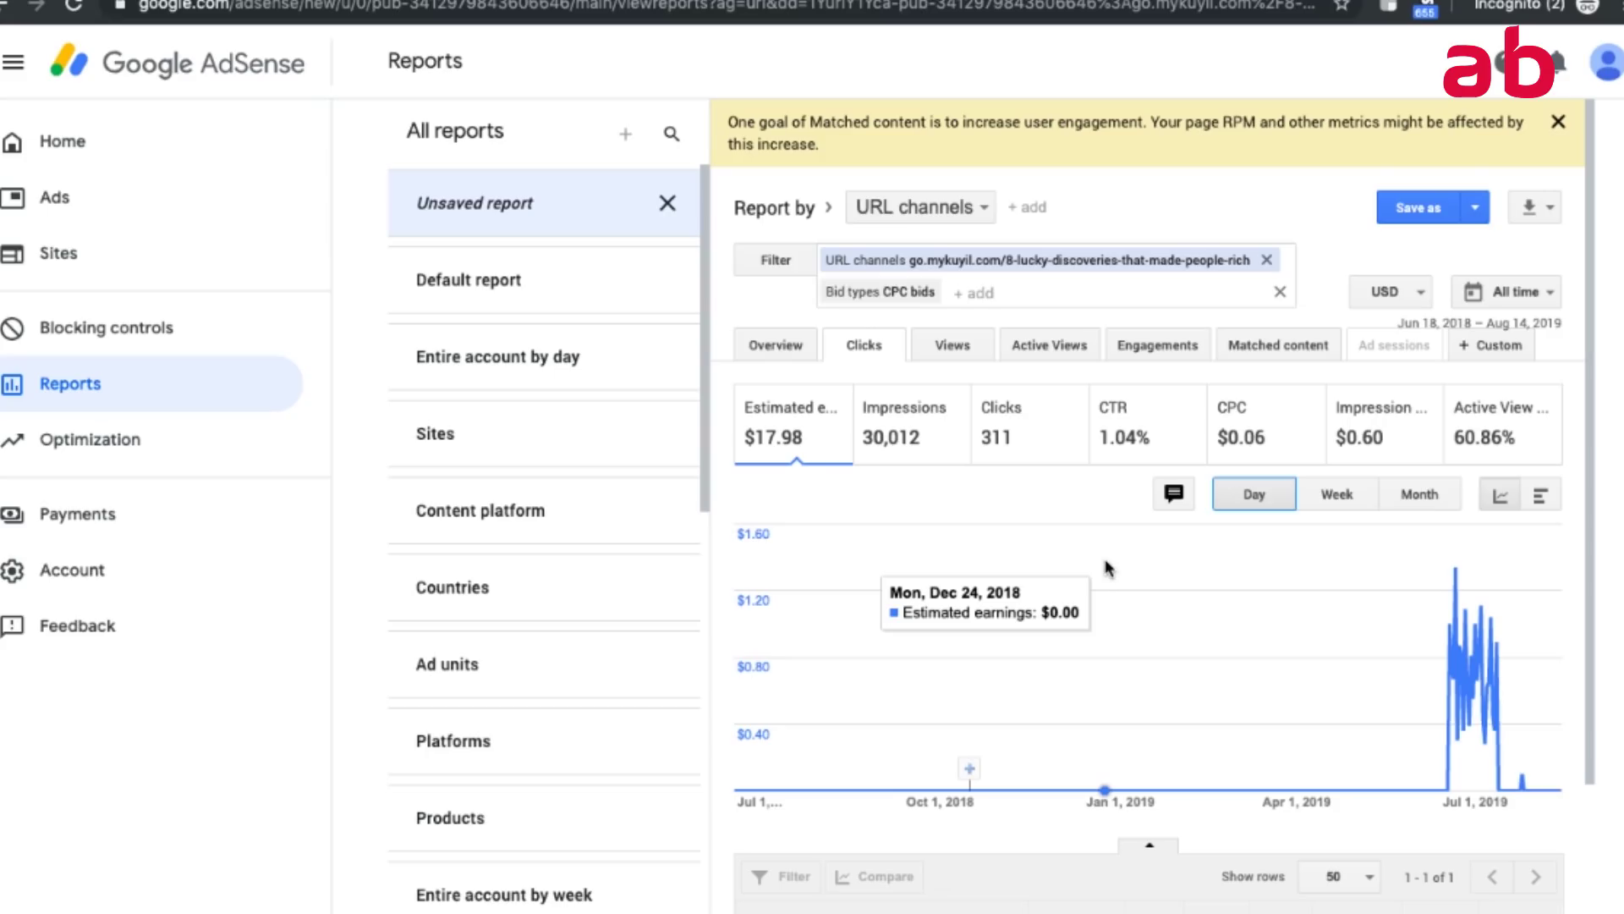
Return to the URL channels list and reopen the report for go.mykuyil.com/8-lucky-discoveries-that-made-people-rich.
left_click(150, 226)
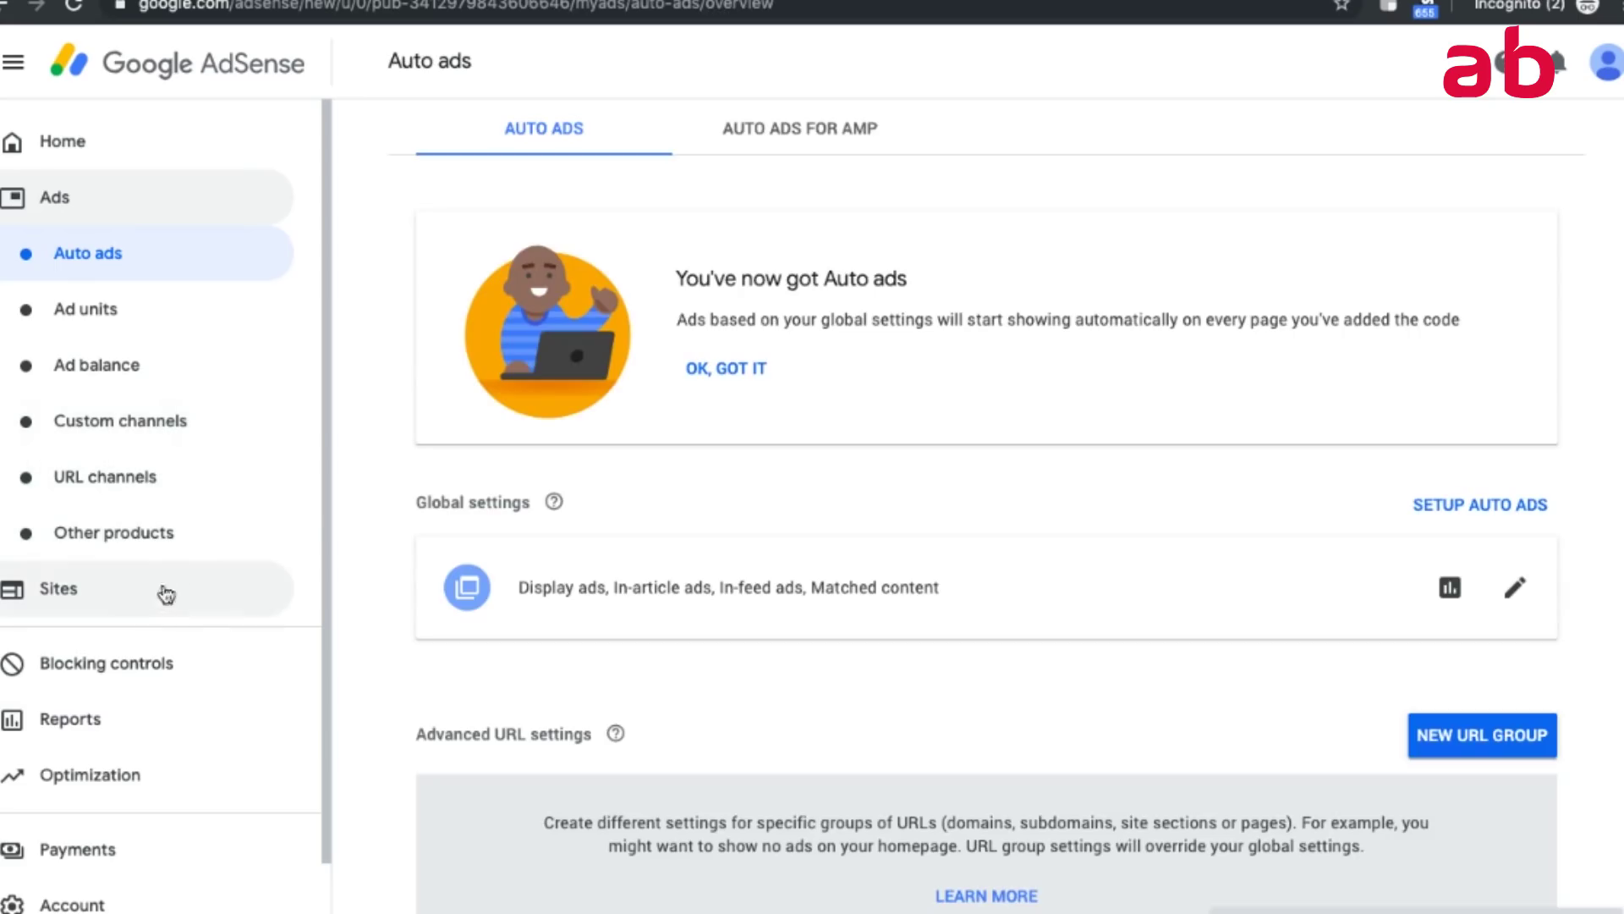
left_click(160, 475)
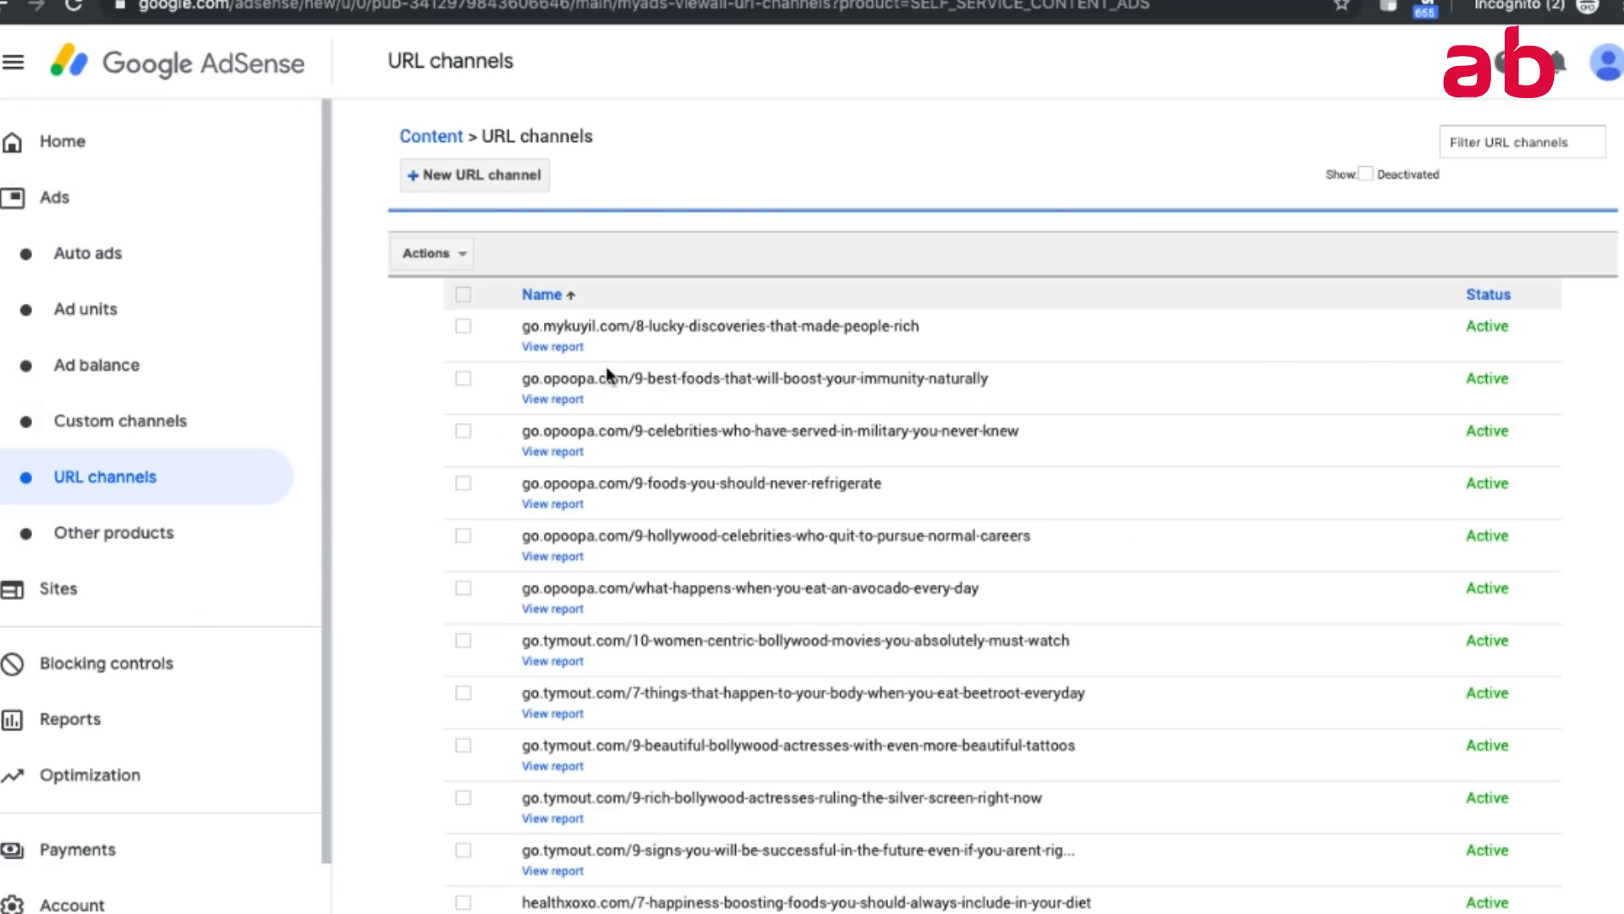
left_click(575, 368)
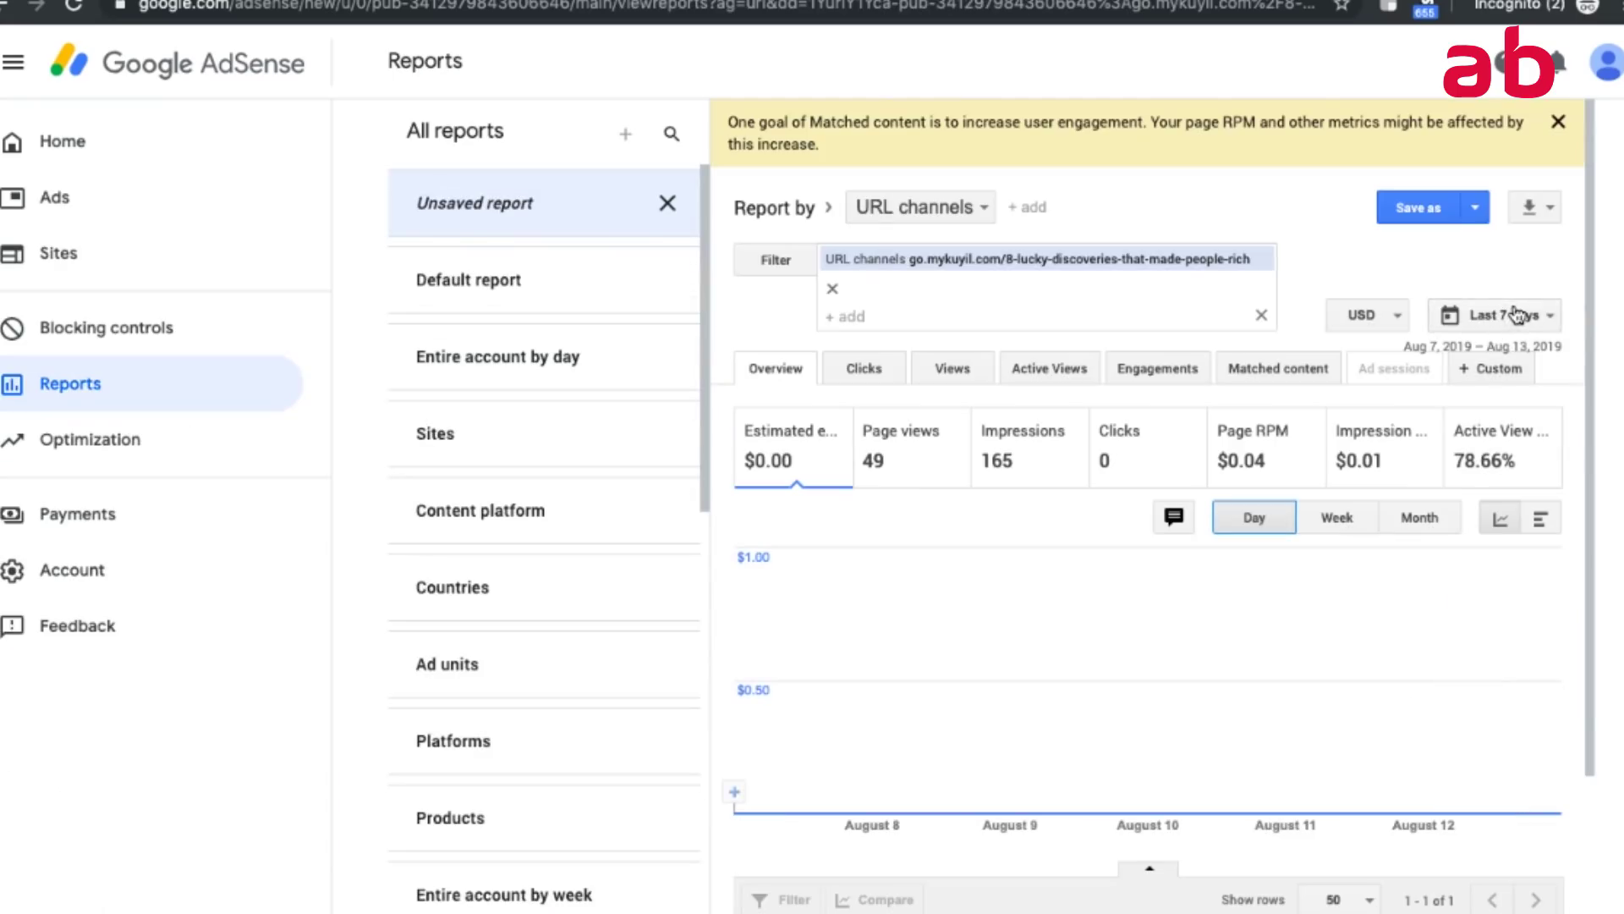
Set the reopened report to All time and review its click metrics in the chart and the table.
left_click(1517, 318)
left_click(1411, 444)
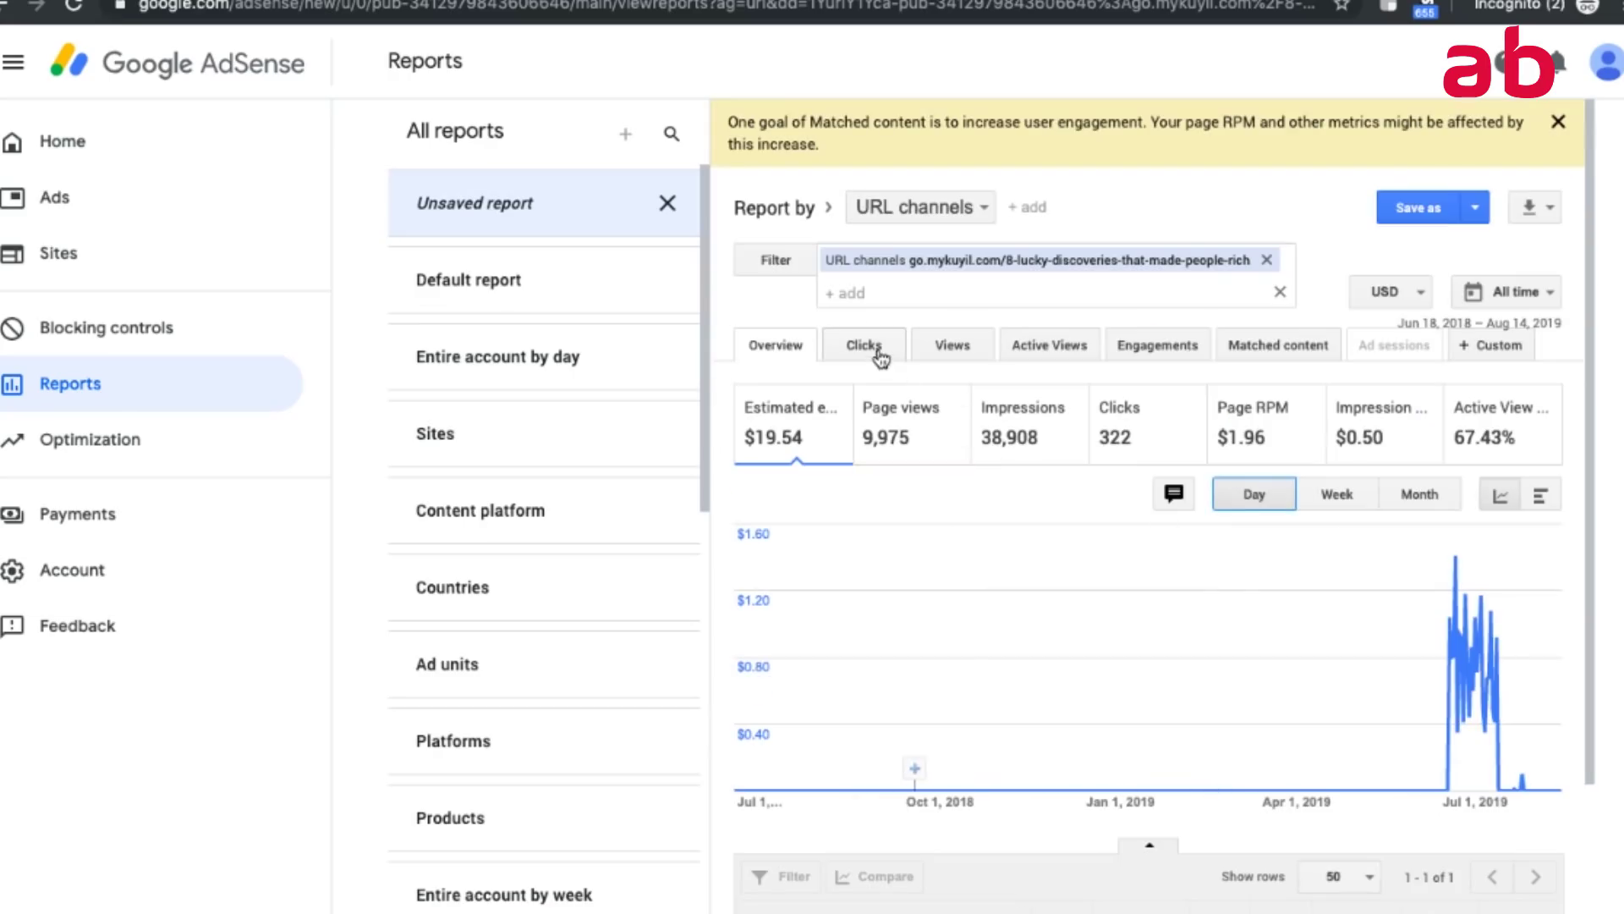
left_click(876, 349)
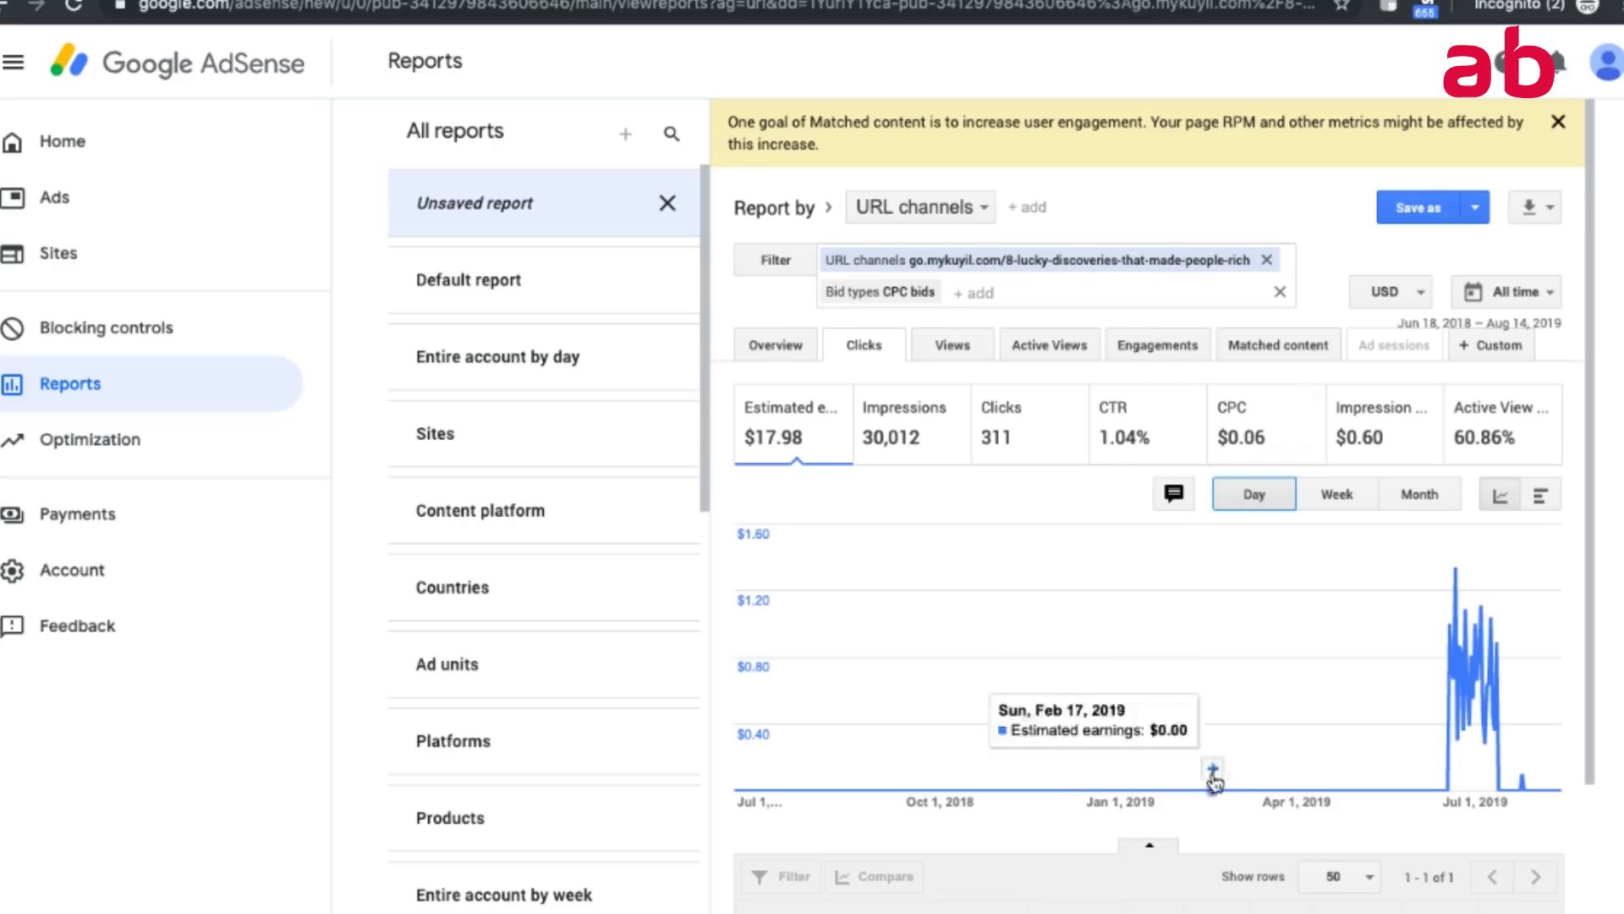
scroll(1217, 812, "down", 3)
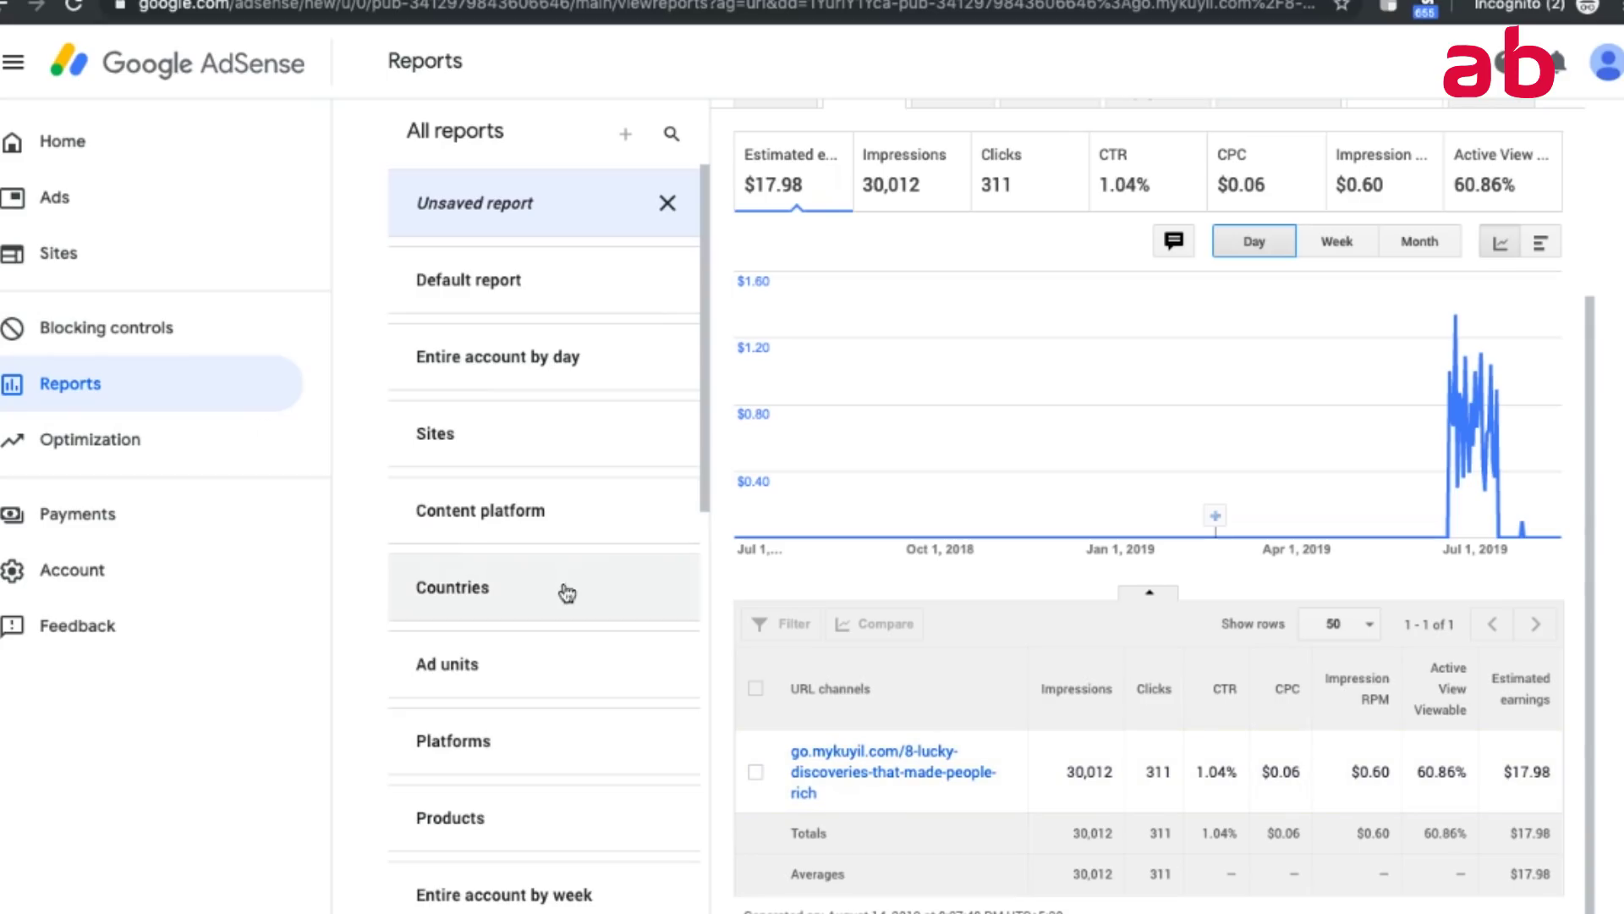
Go back to the URL channels list and open the report for its.mykuyil.com/7-easy-ways-to-reduce-cholesterol-you-should-know.
left_click(78, 219)
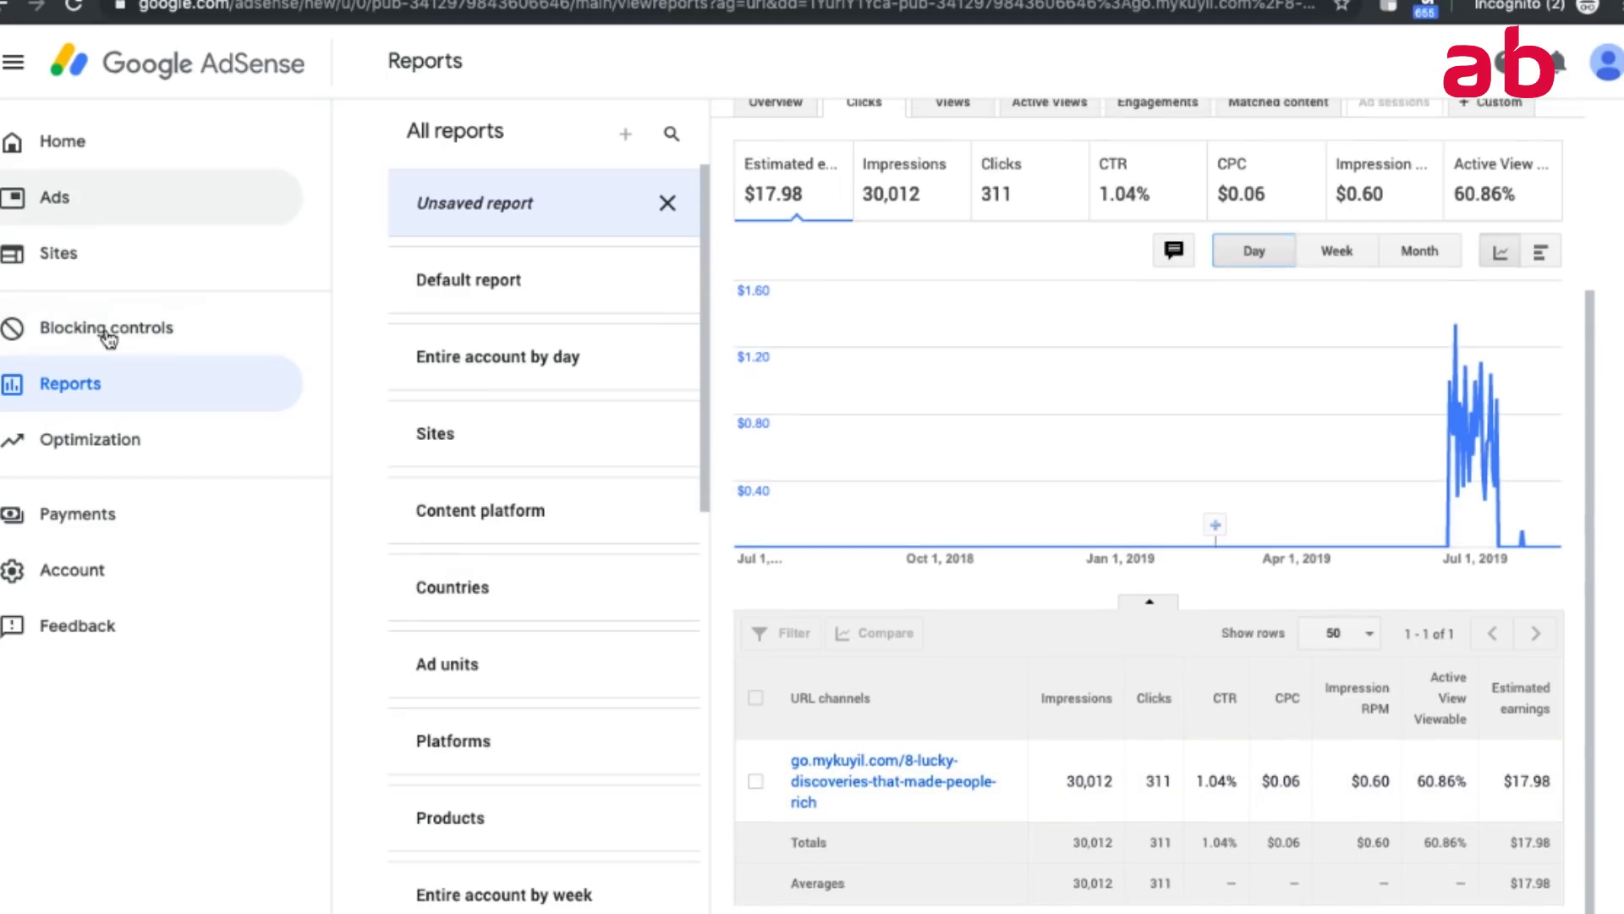
left_click(119, 490)
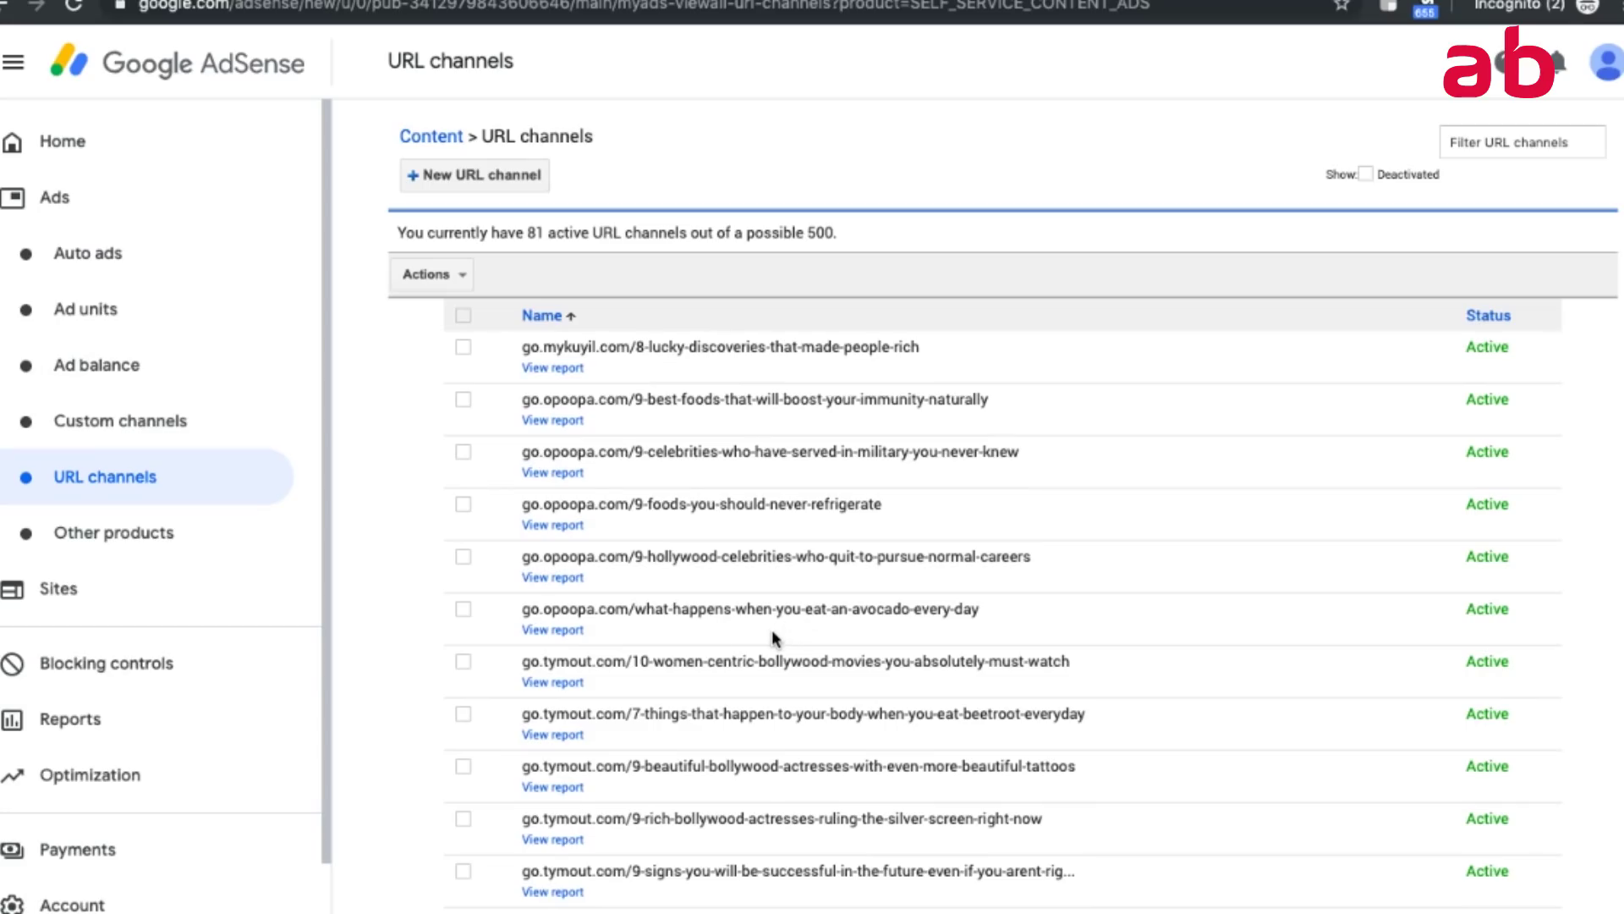
scroll(772, 630, "down", 5)
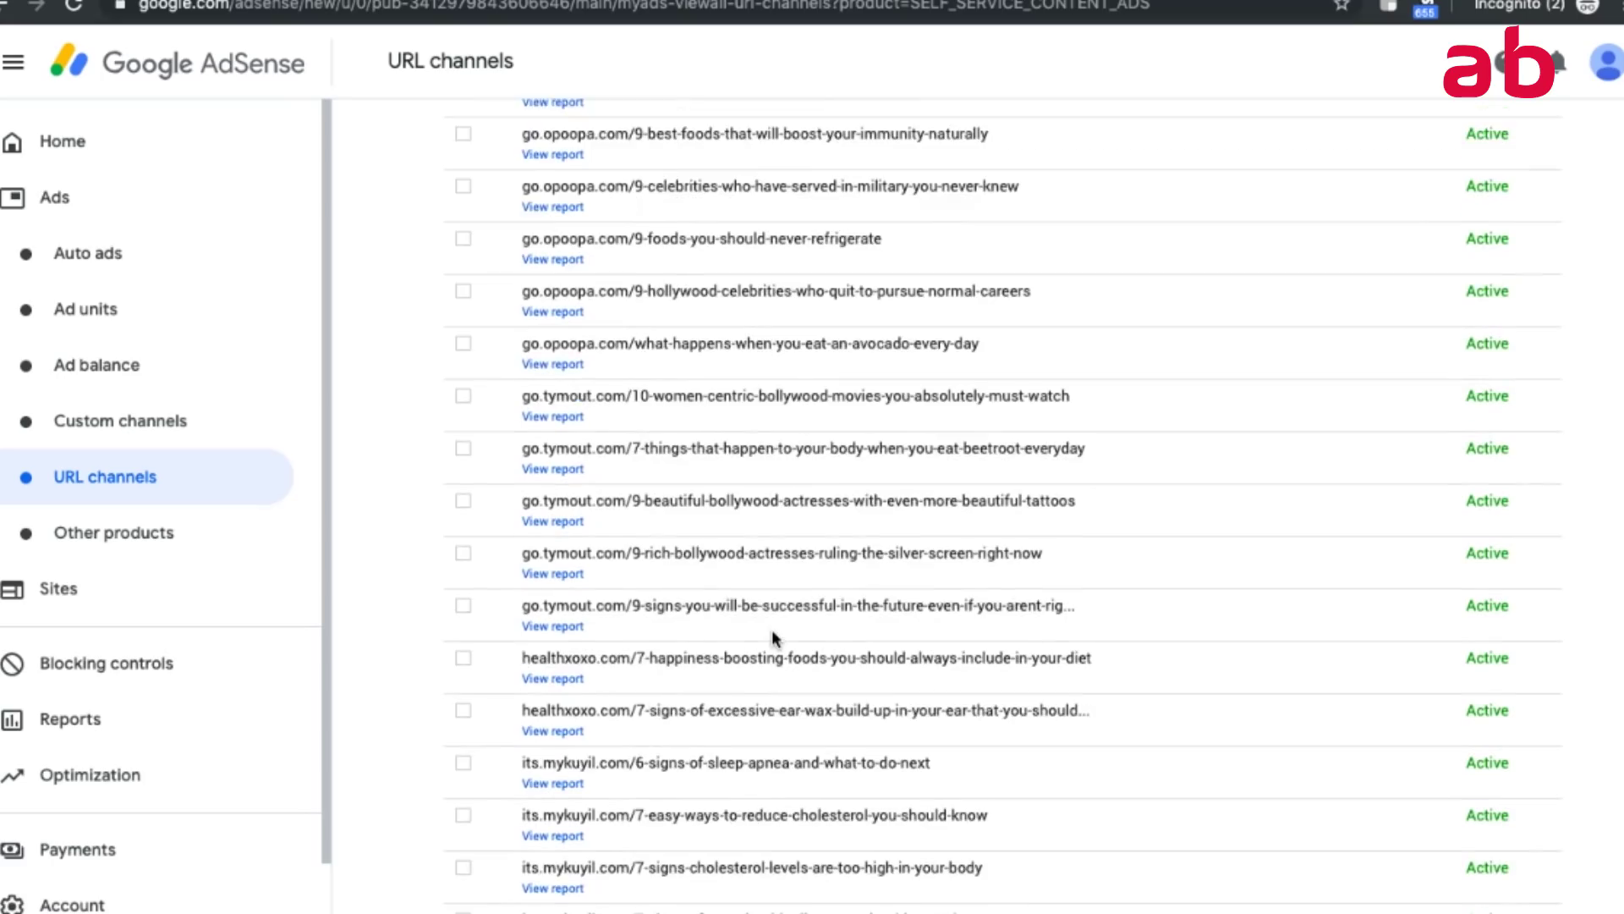
scroll(771, 636, "down", 1)
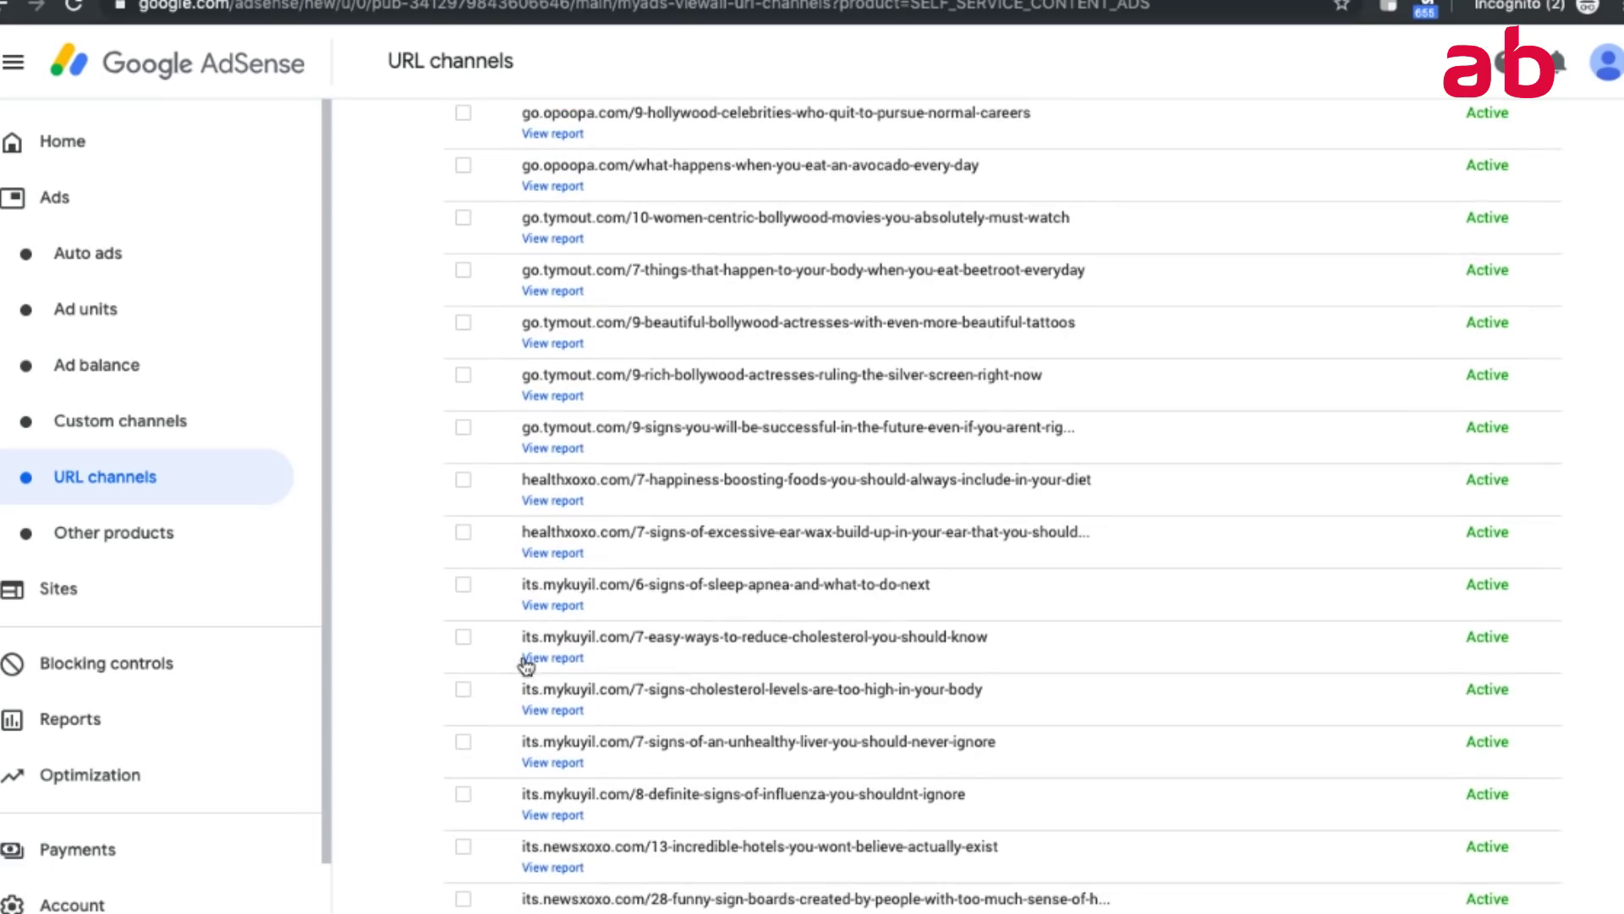
left_click(749, 692)
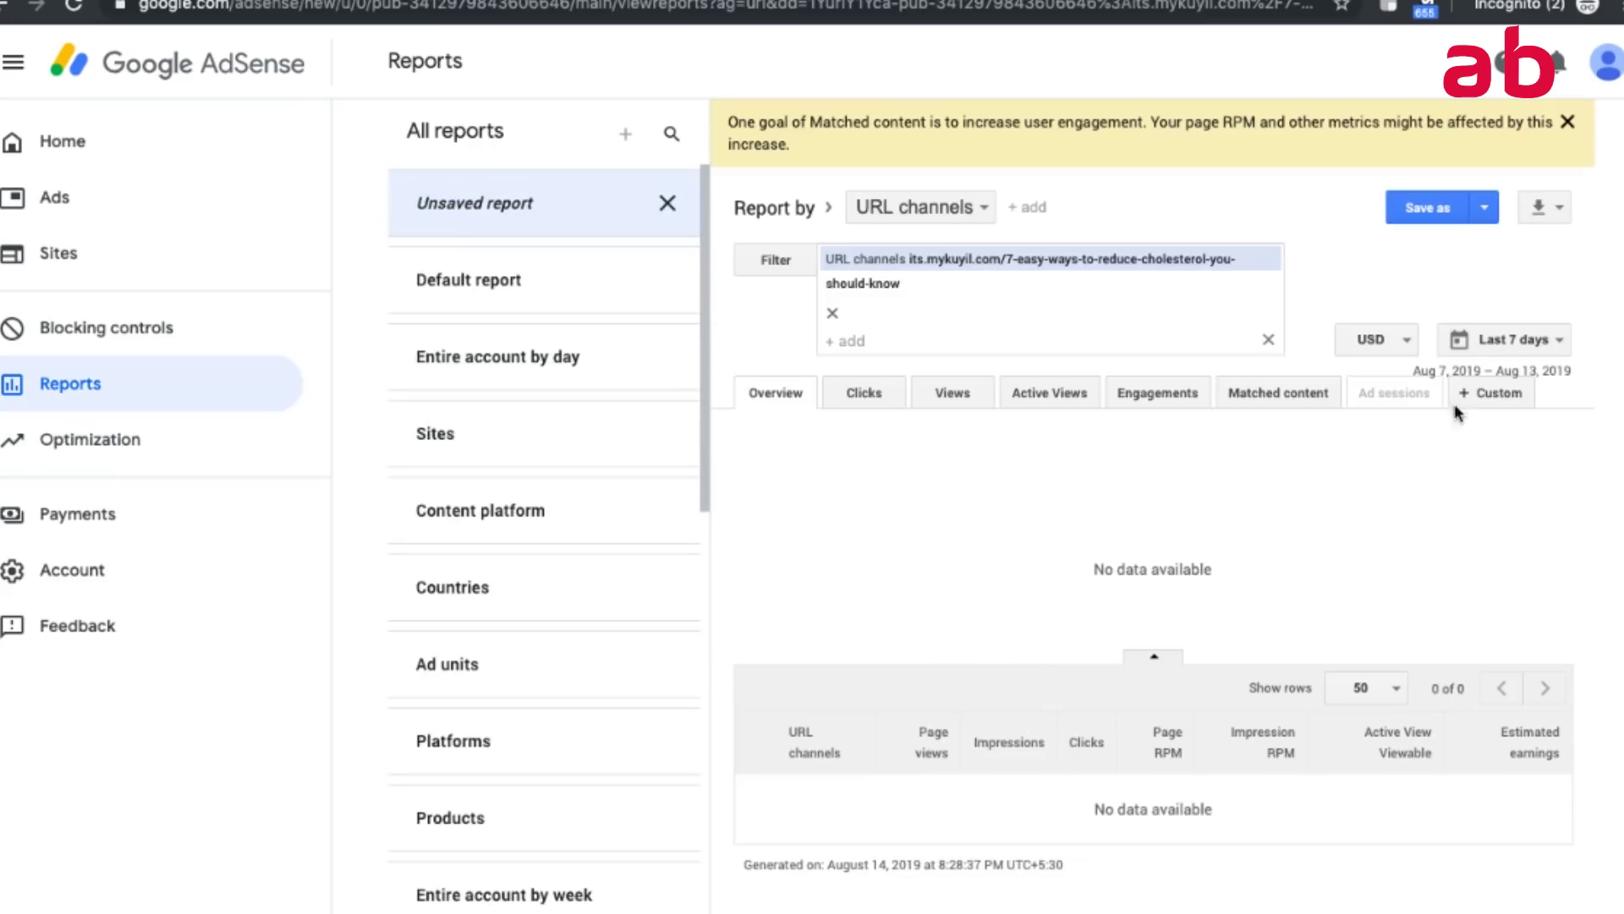
Set the cholesterol article's report to All time and review its click metrics, earnings chart and table.
left_click(1523, 339)
left_click(1428, 461)
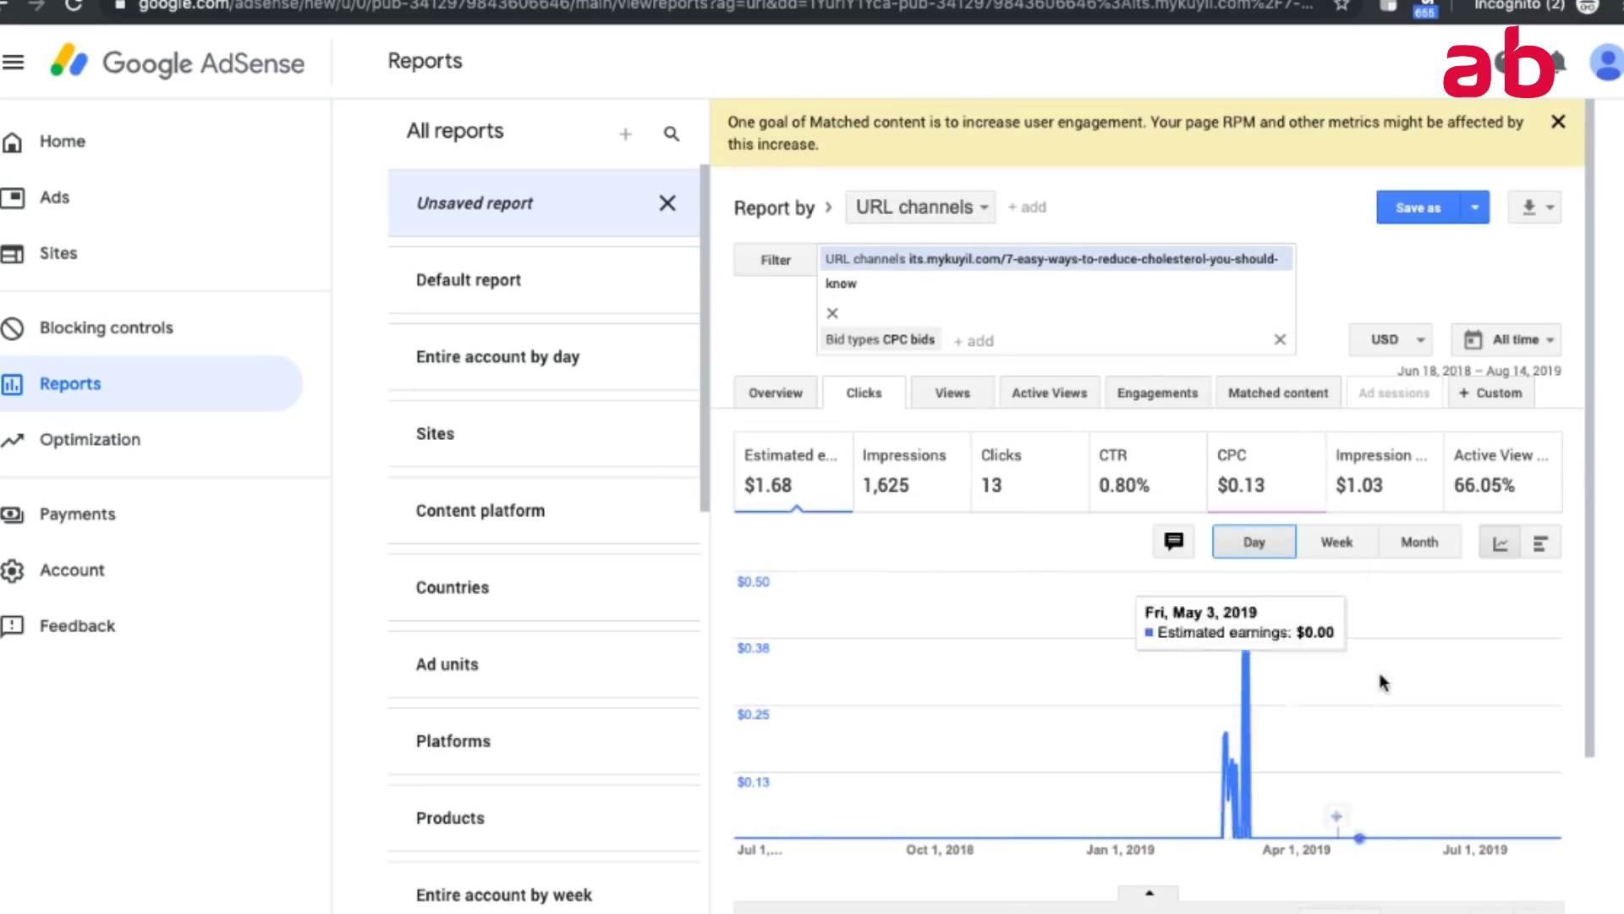
scroll(1471, 905, "down", 4)
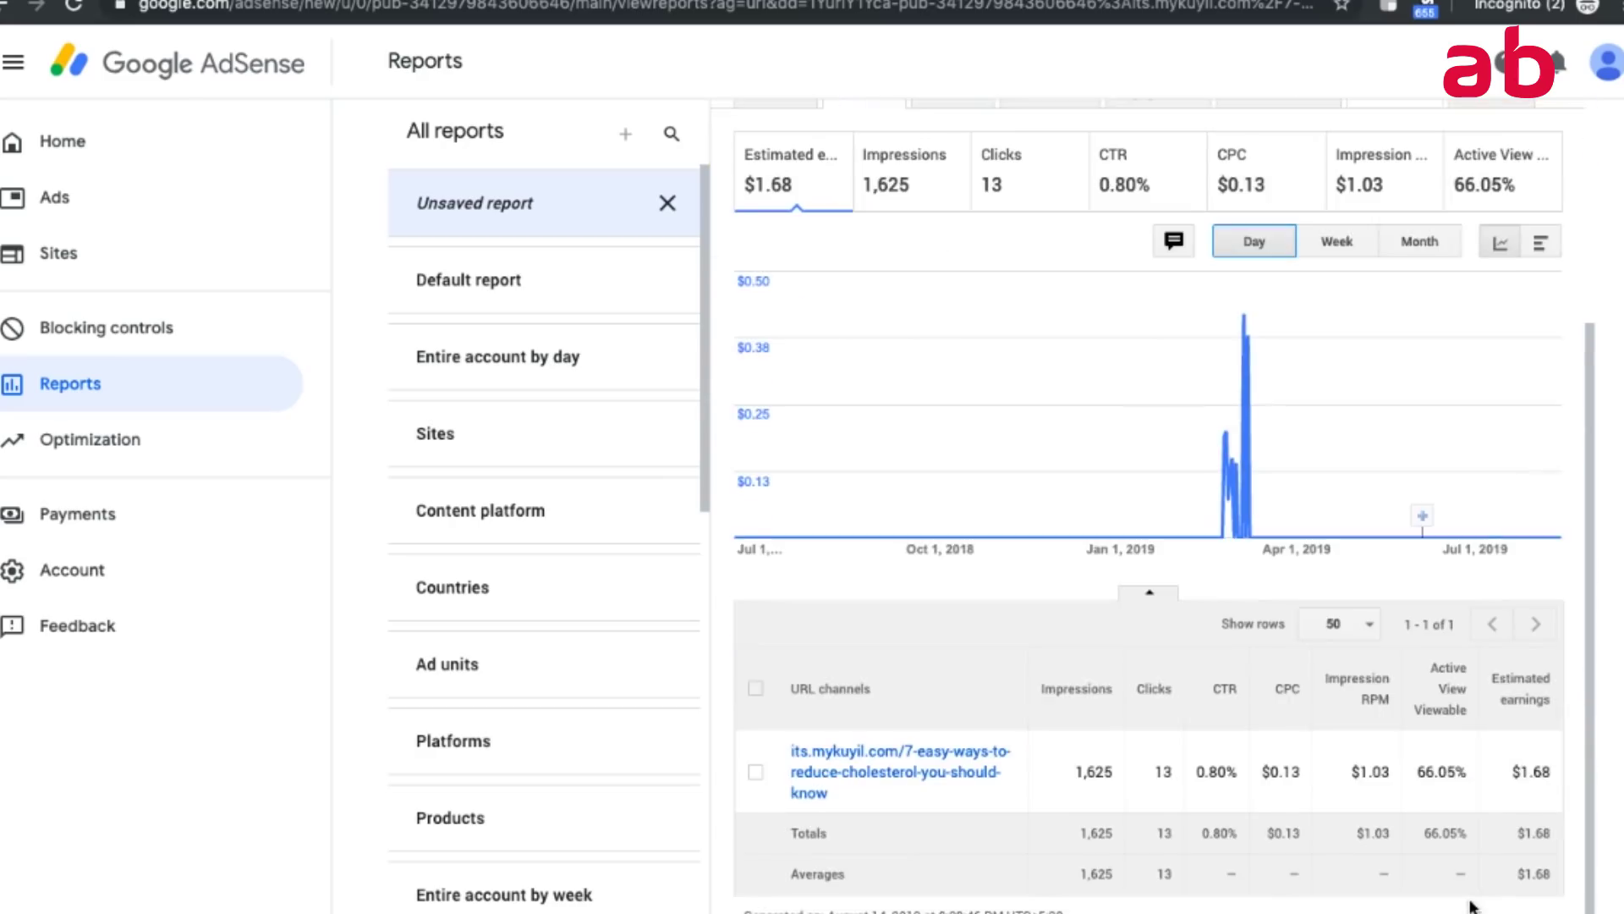
scroll(1470, 905, "up", 1)
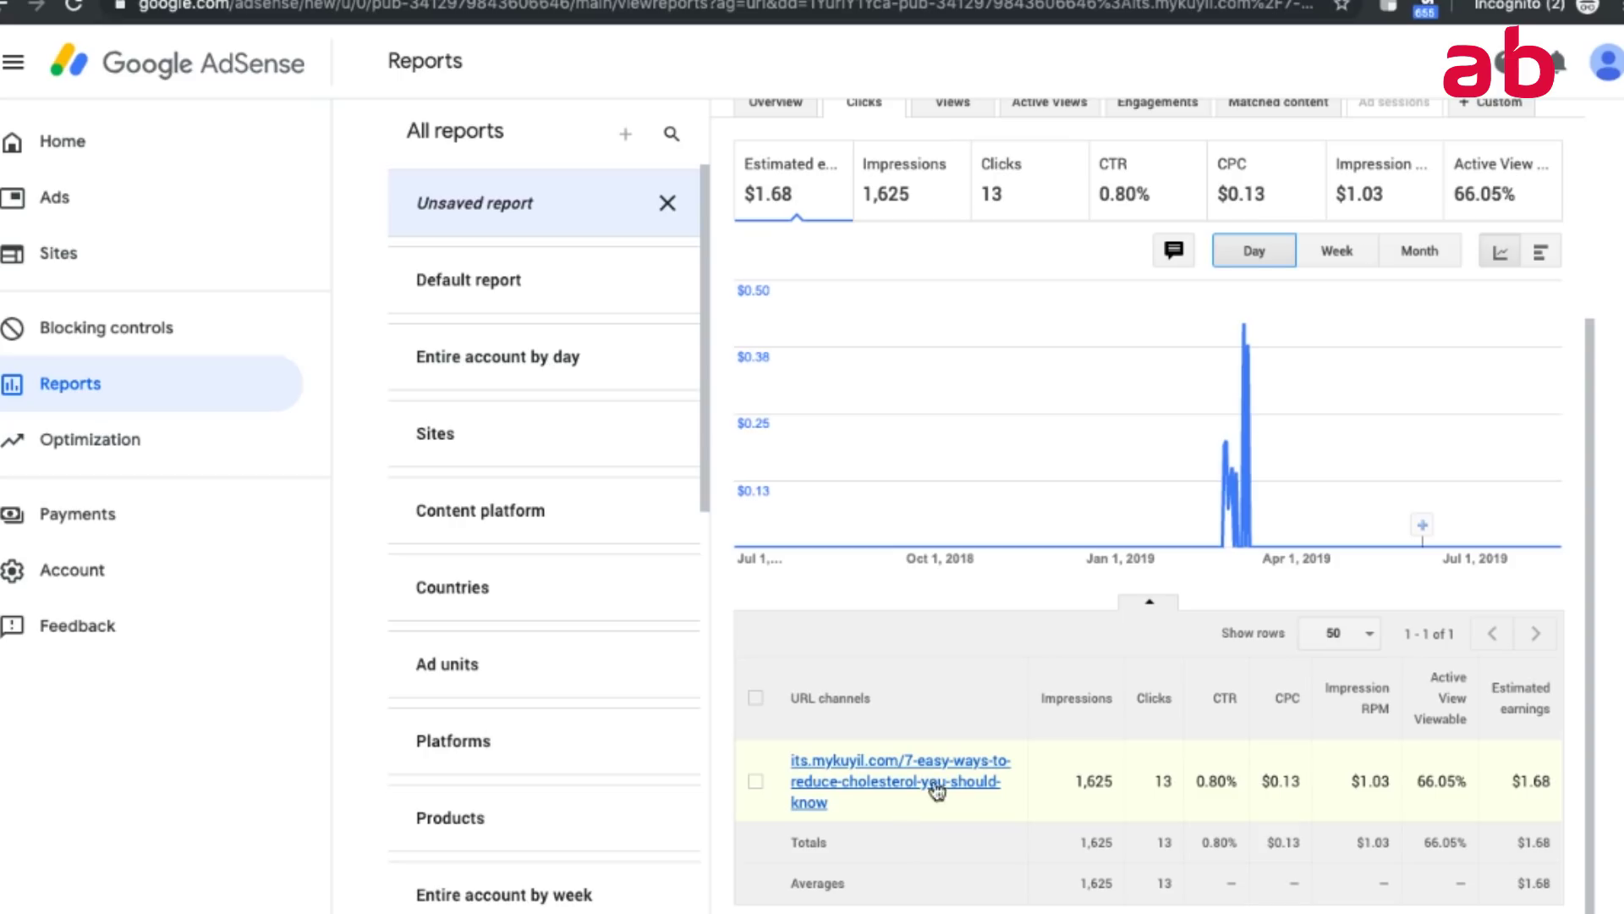
Return to the URL channels list and inspect the form for adding a new URL channel, closing it without adding any.
left_click(161, 210)
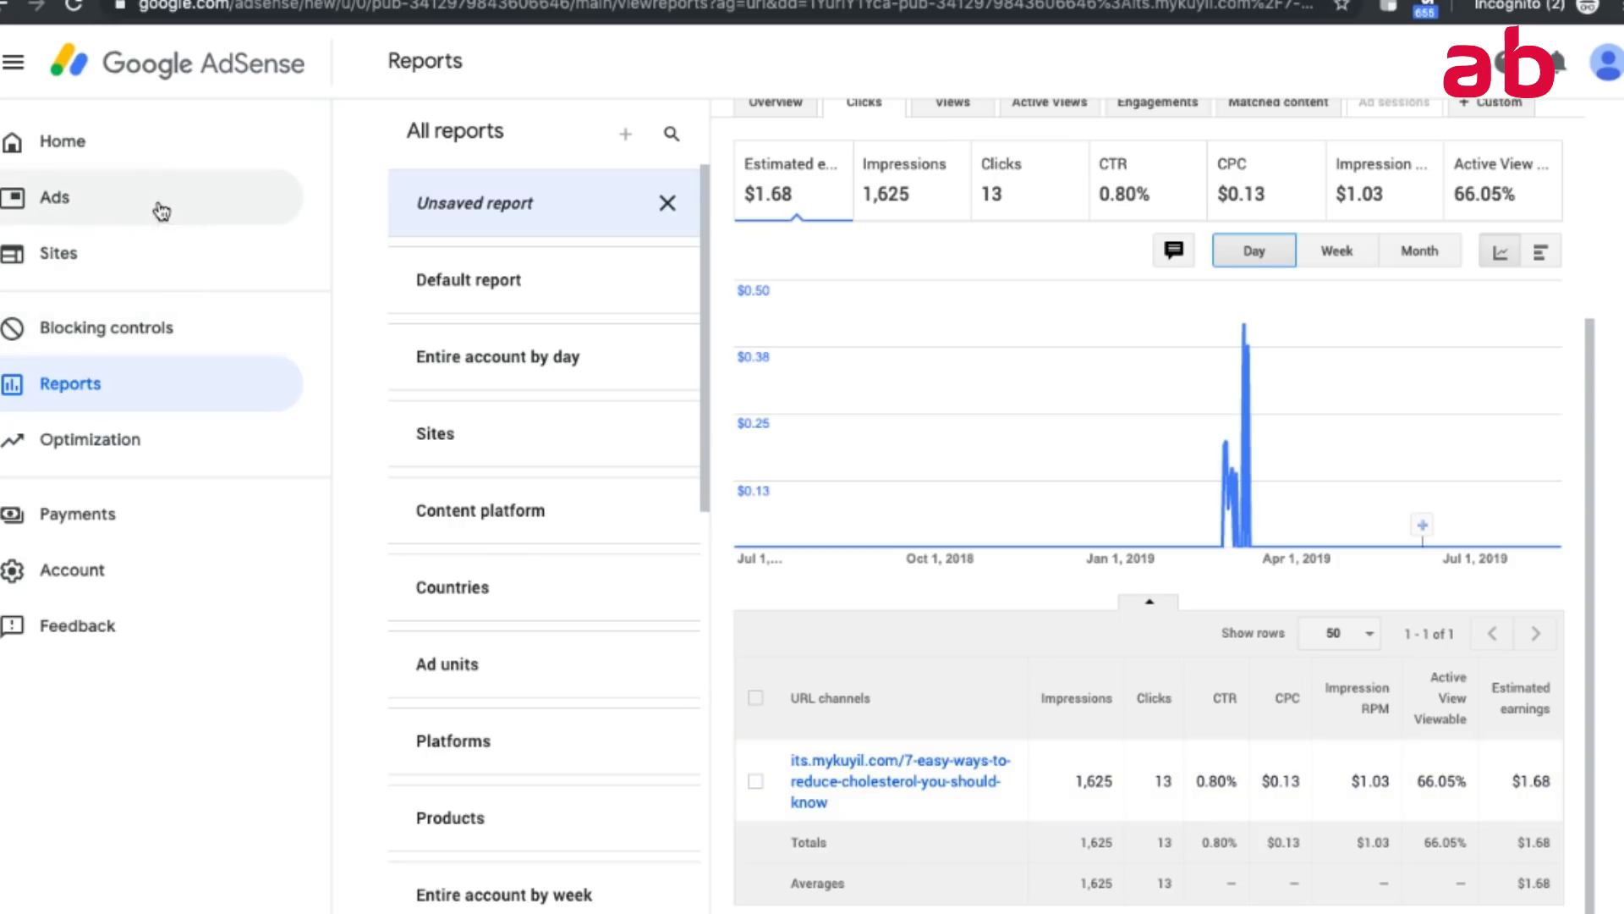
left_click(159, 478)
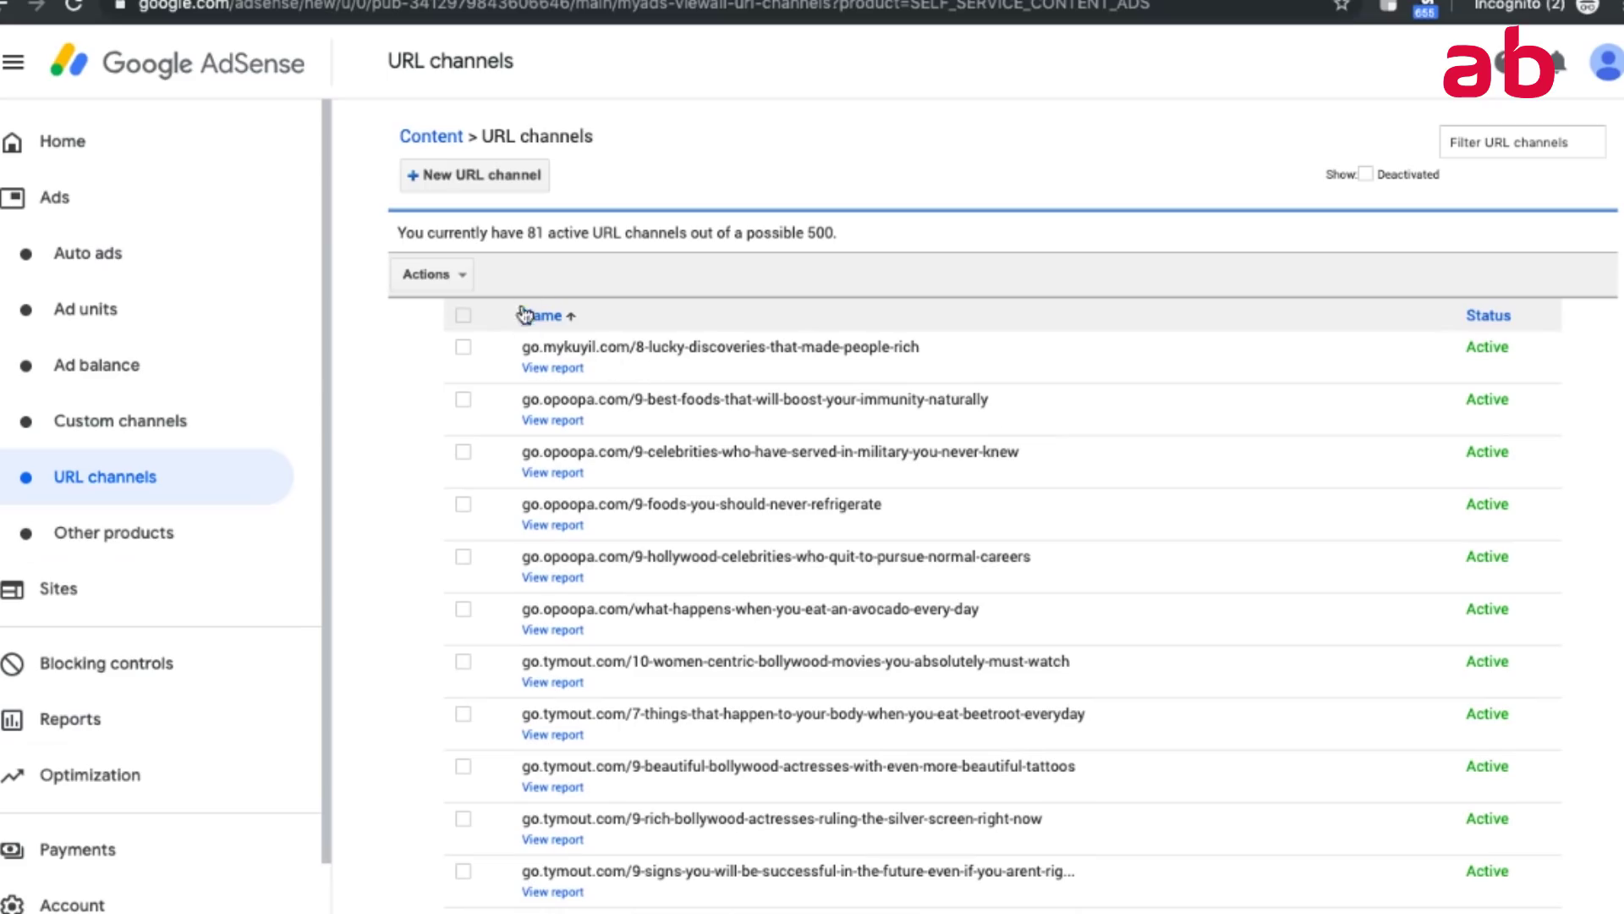
left_click(534, 179)
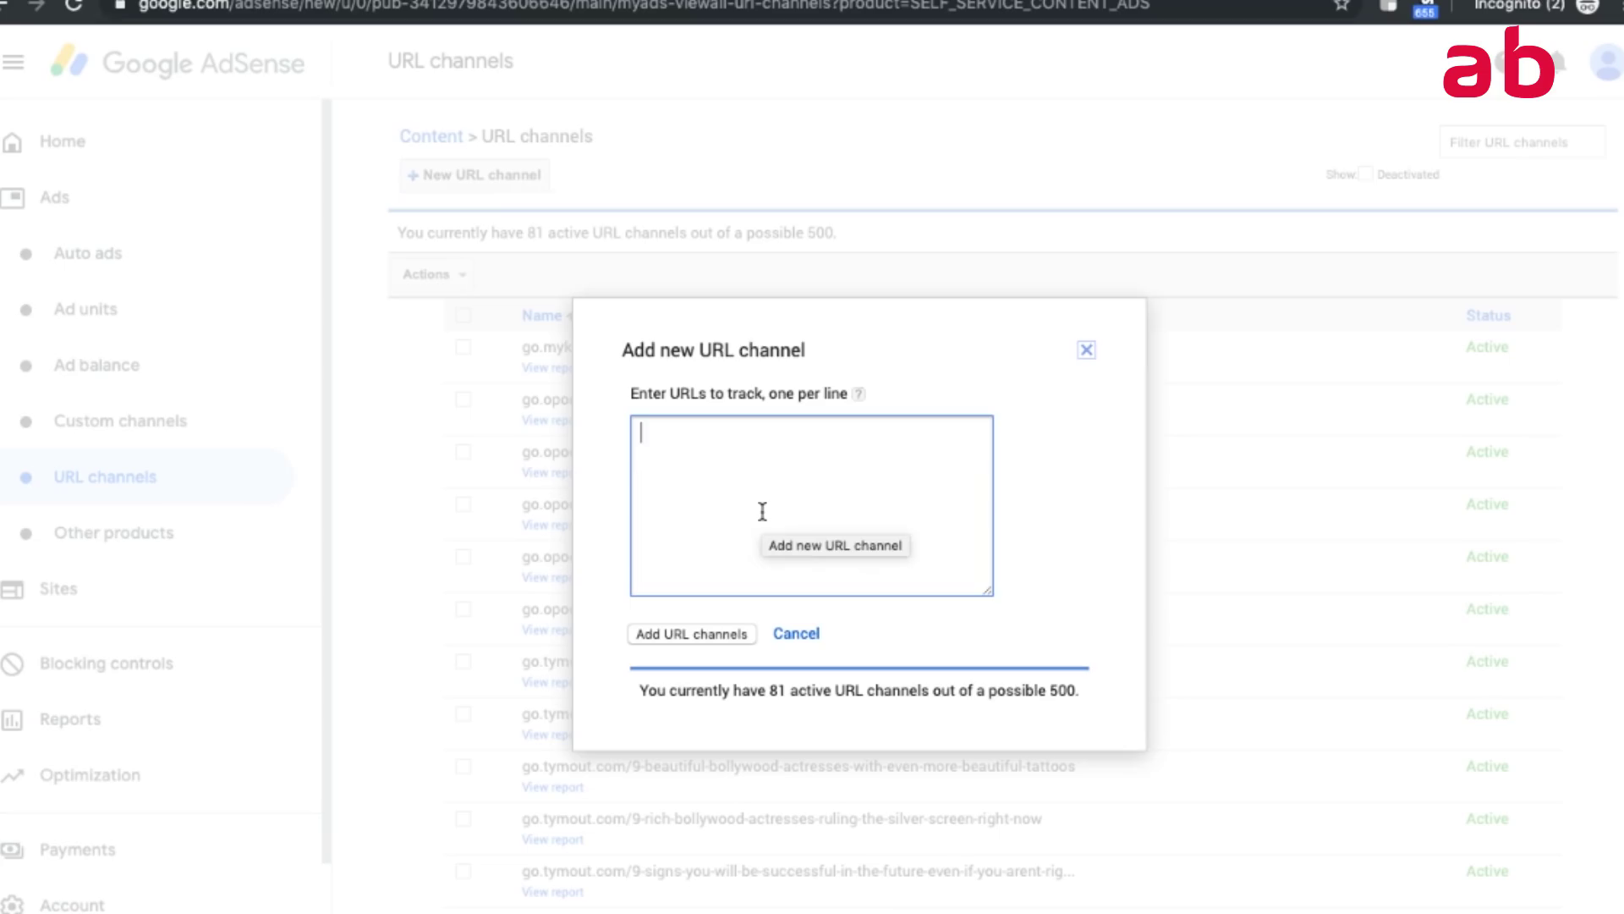
left_click(1086, 351)
Open the Sites overview to check the status of the listed sites, and return to the AdSense home page.
scroll(1093, 541, "down", 4)
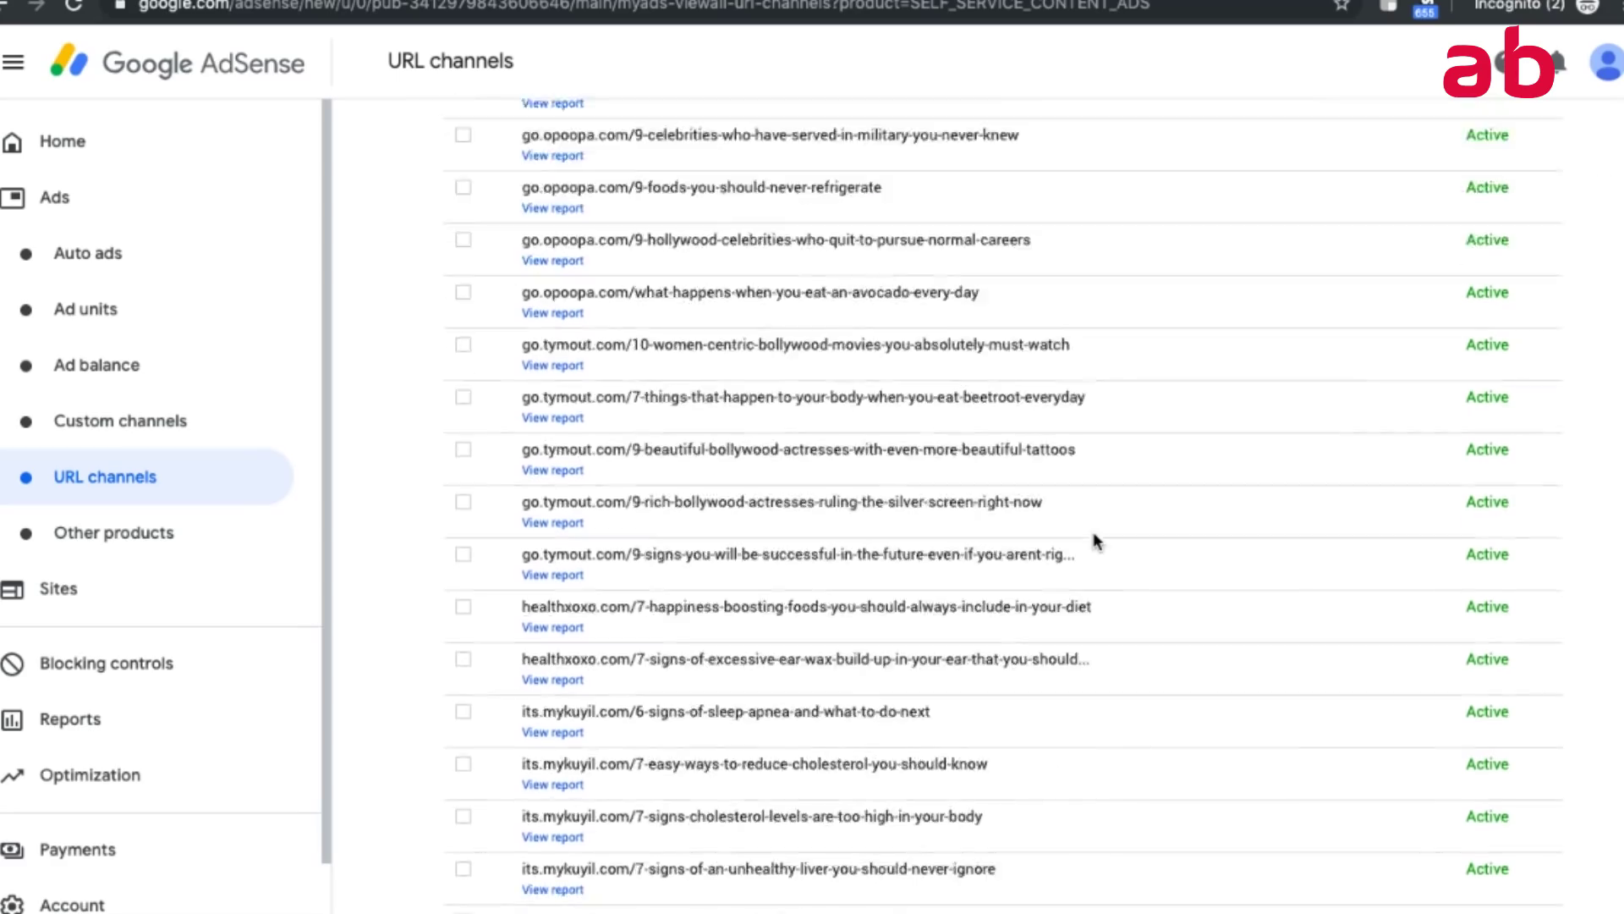
scroll(109, 671, "down", 1)
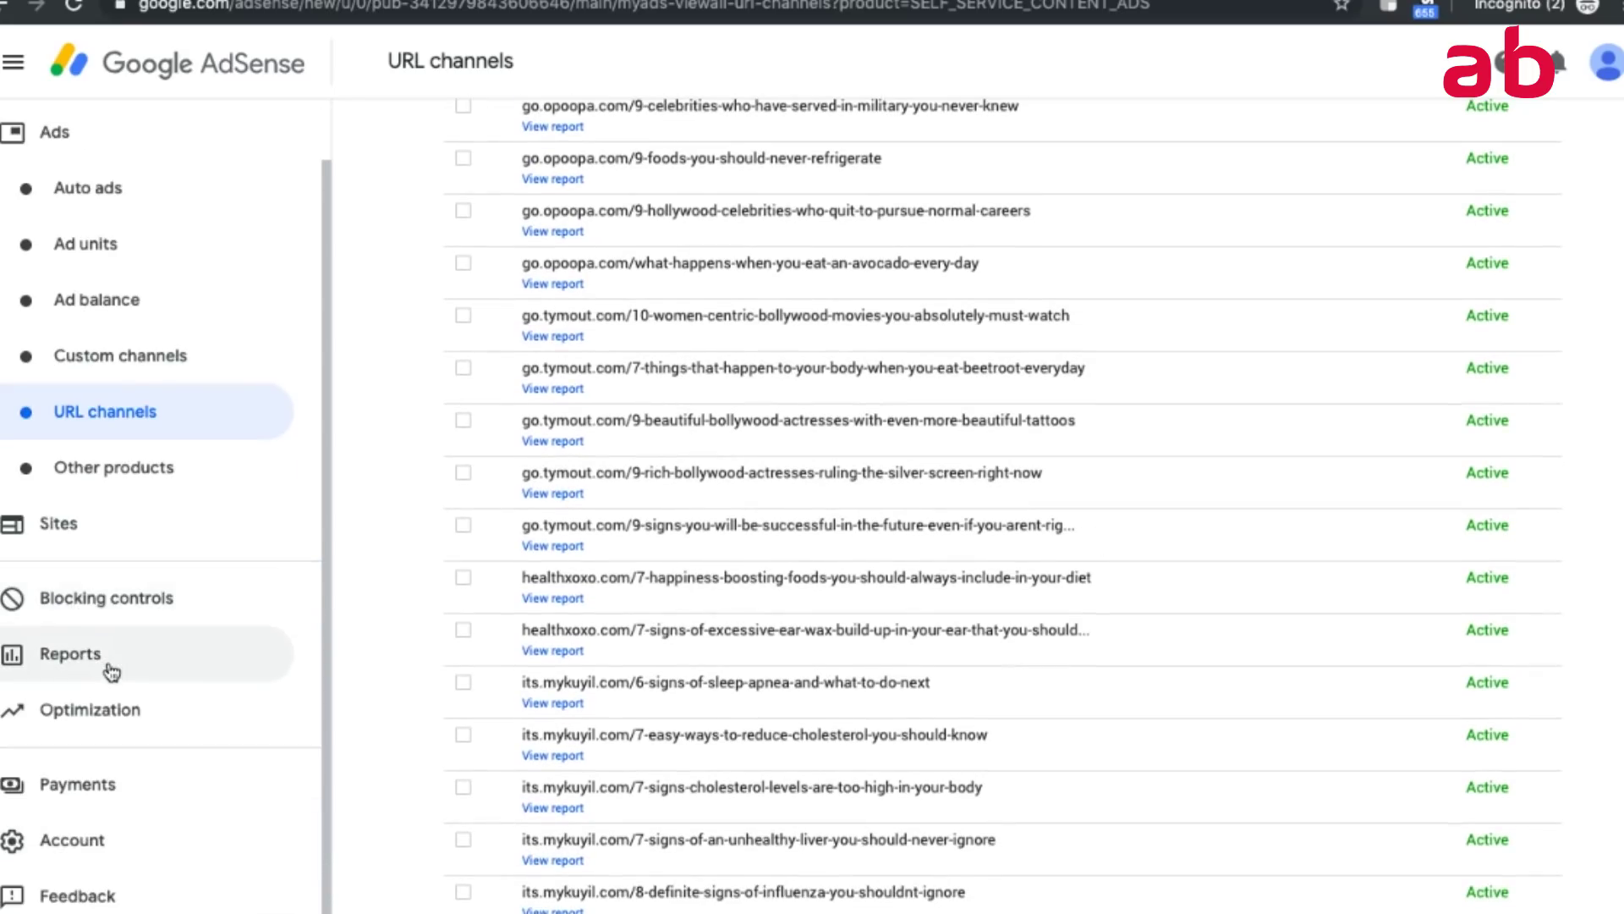
scroll(109, 671, "up", 1)
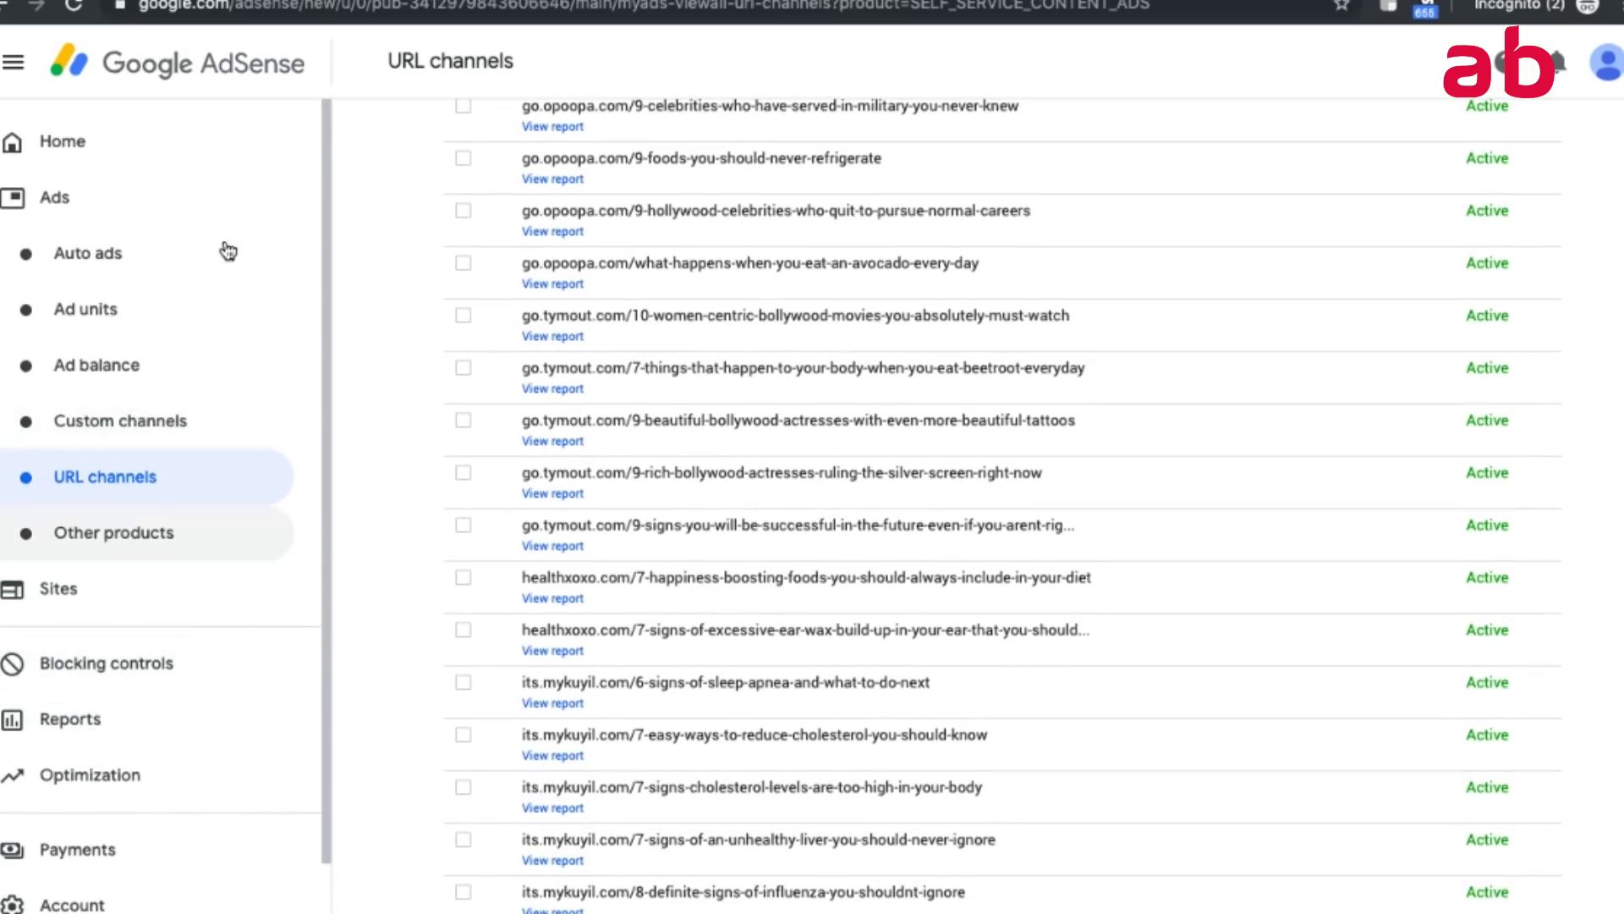
left_click(132, 609)
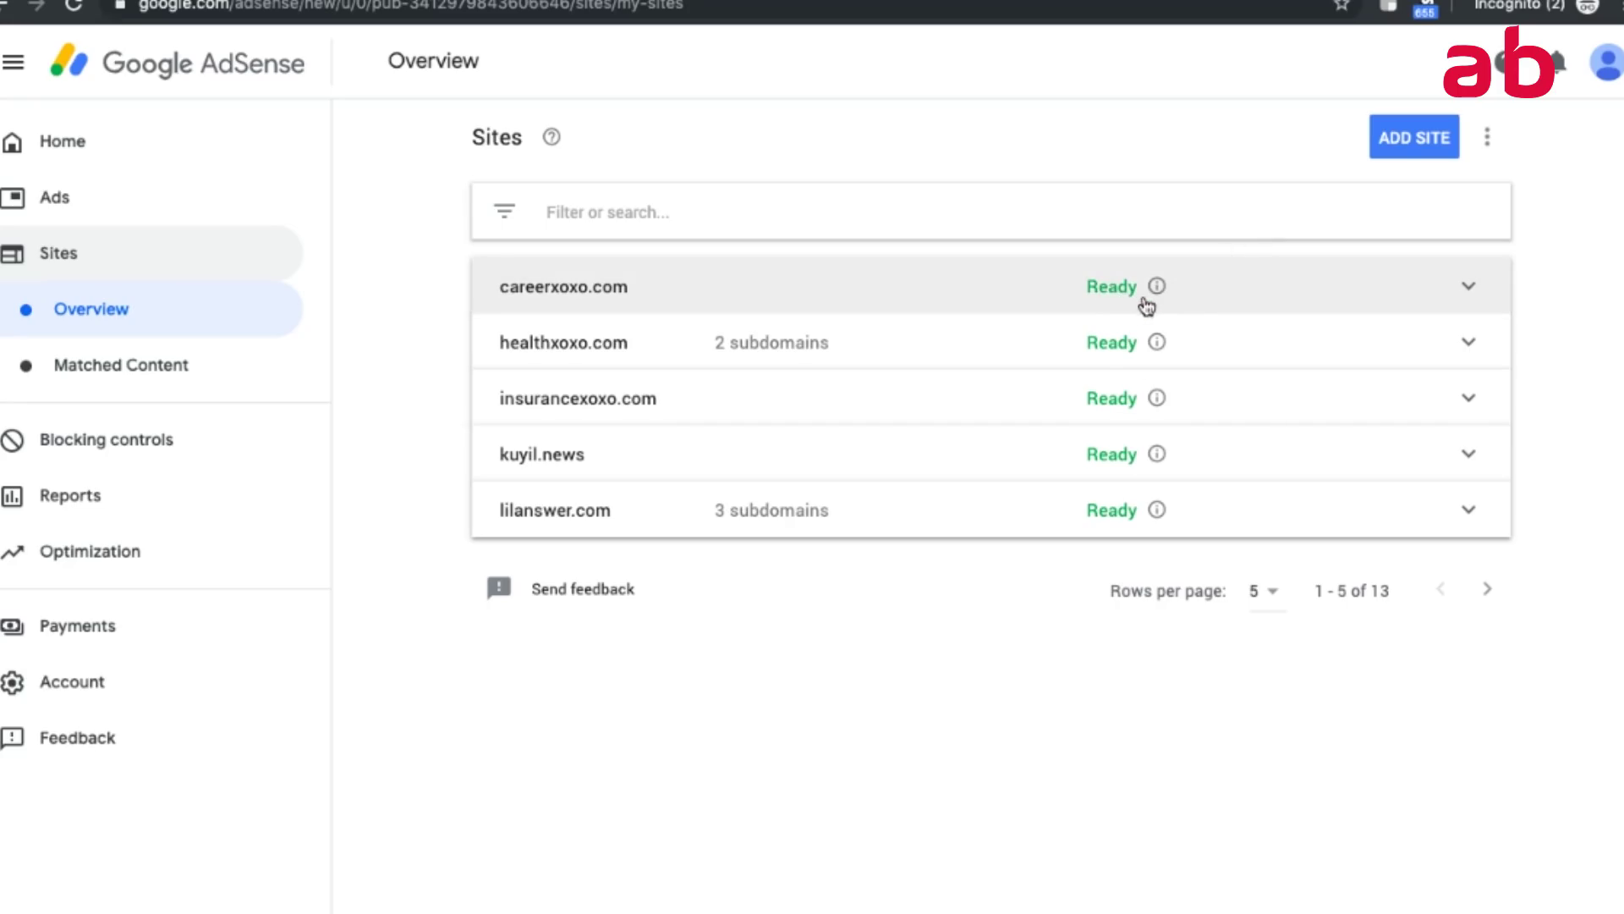
mouse_move(1156, 290)
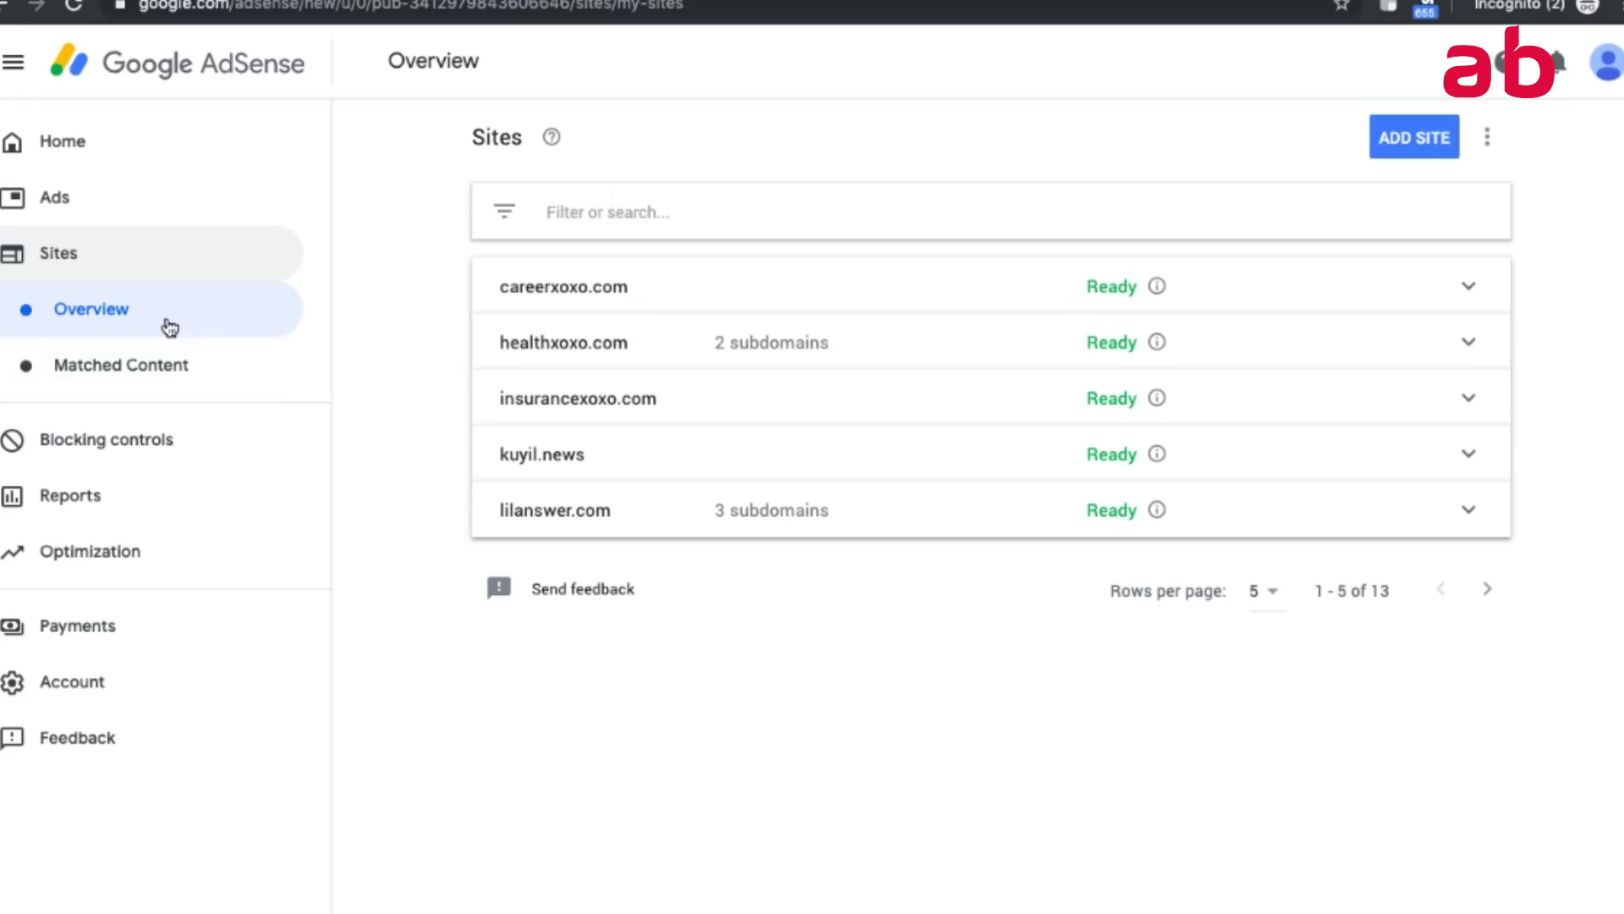
left_click(145, 134)
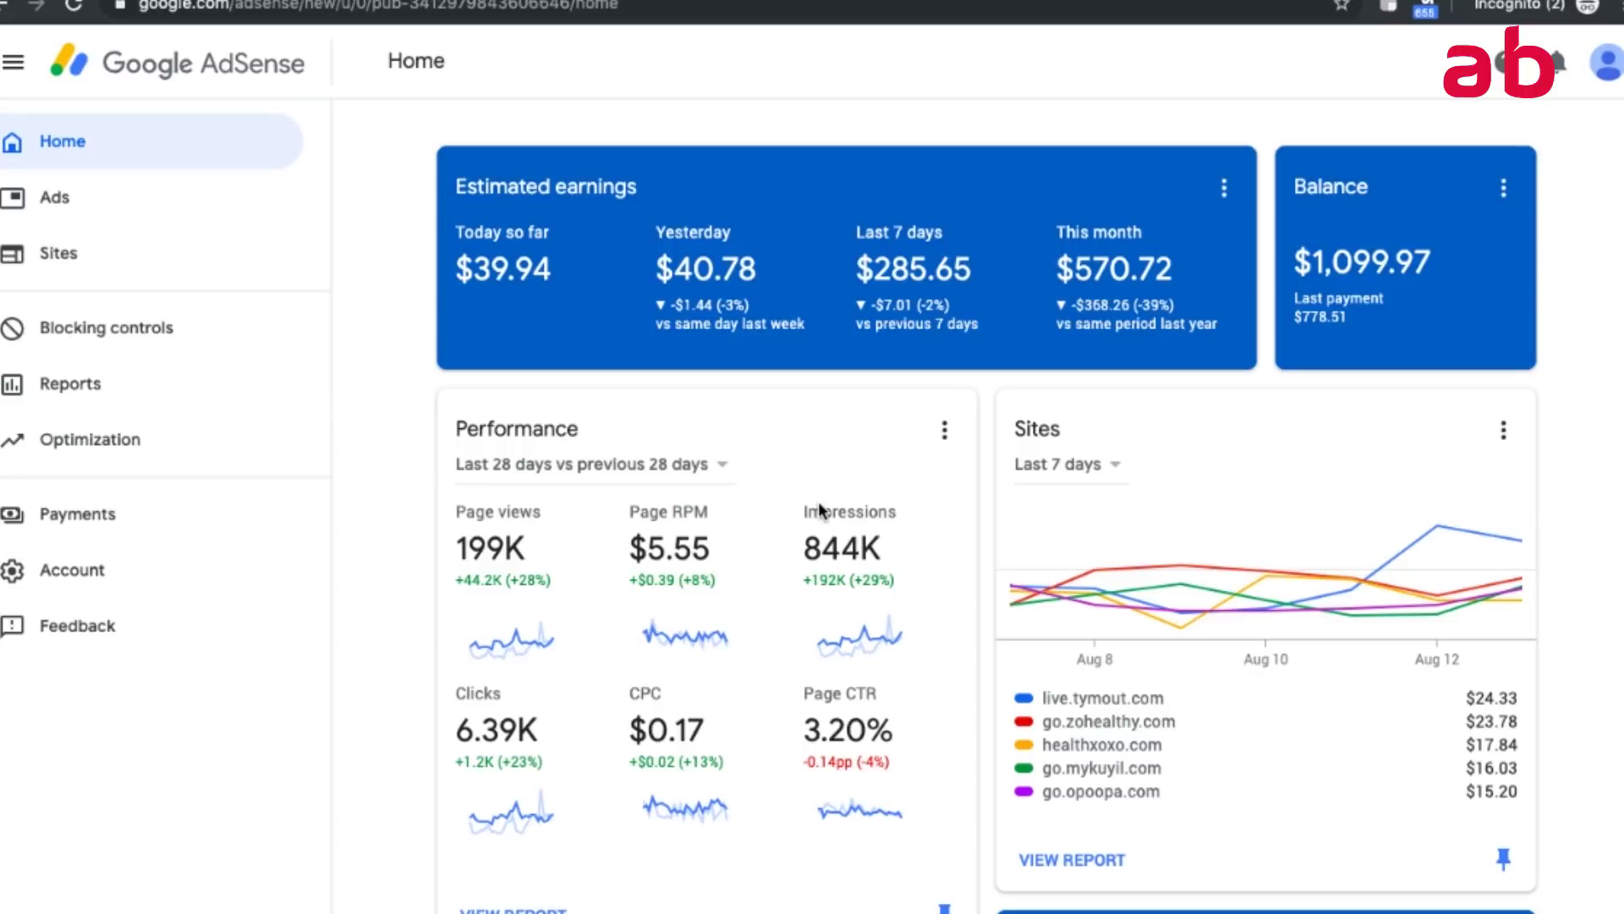
Switch past Taboola Backstage and Google Analytics to the Adsense Training presentation in Google Slides and bring its first slide thumbnails into view.
key("ctrl+Up")
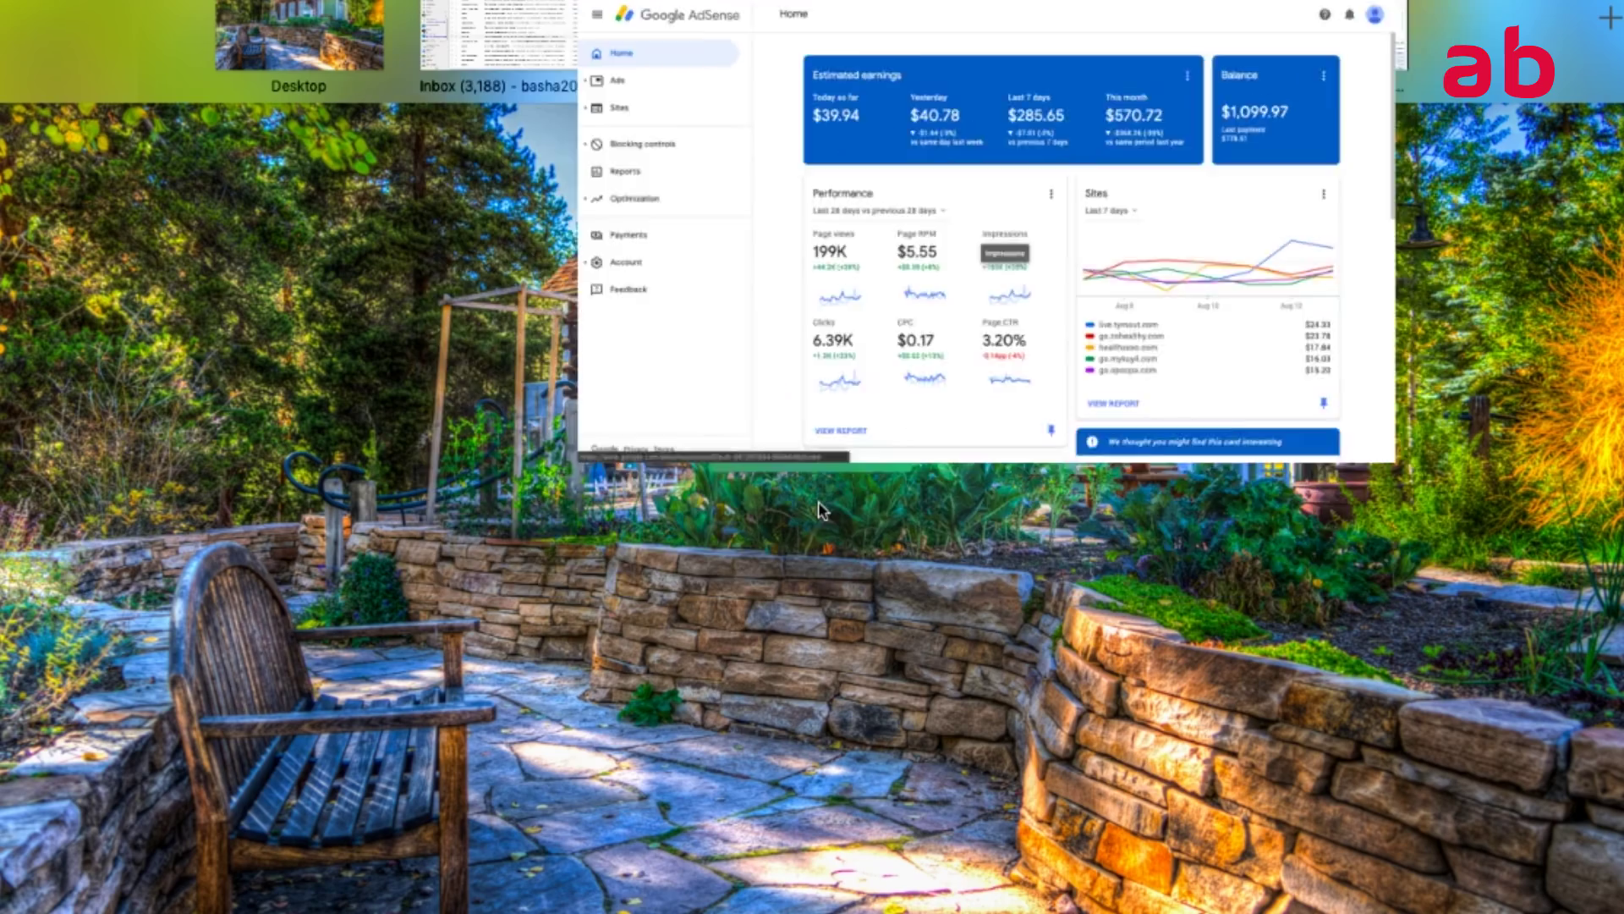
left_click(1302, 34)
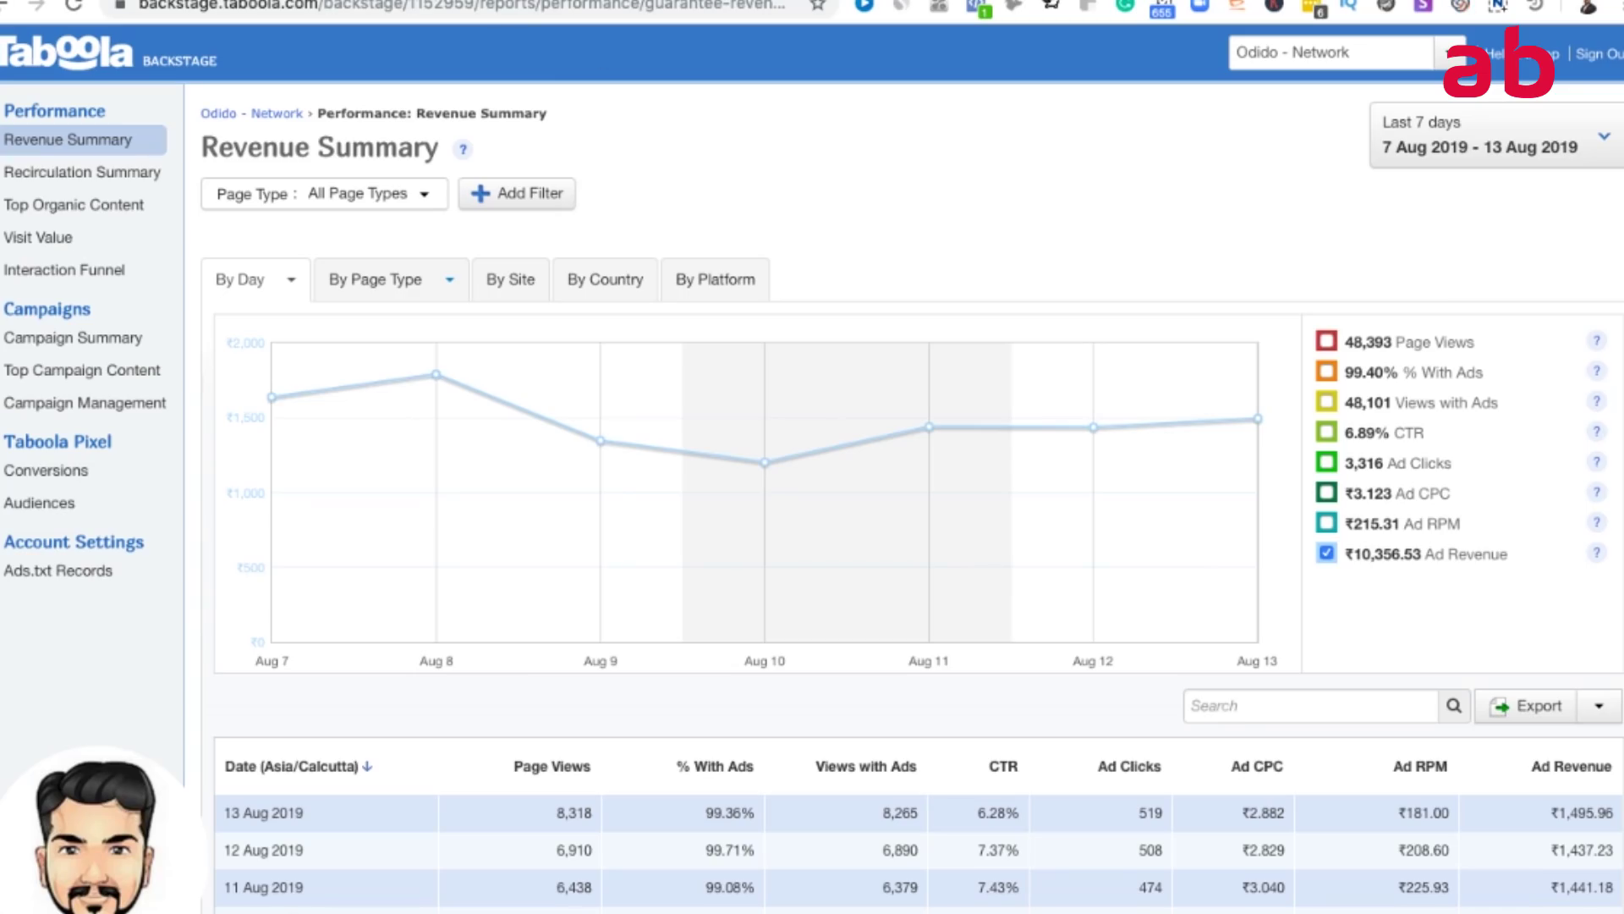
key("ctrl+Right")
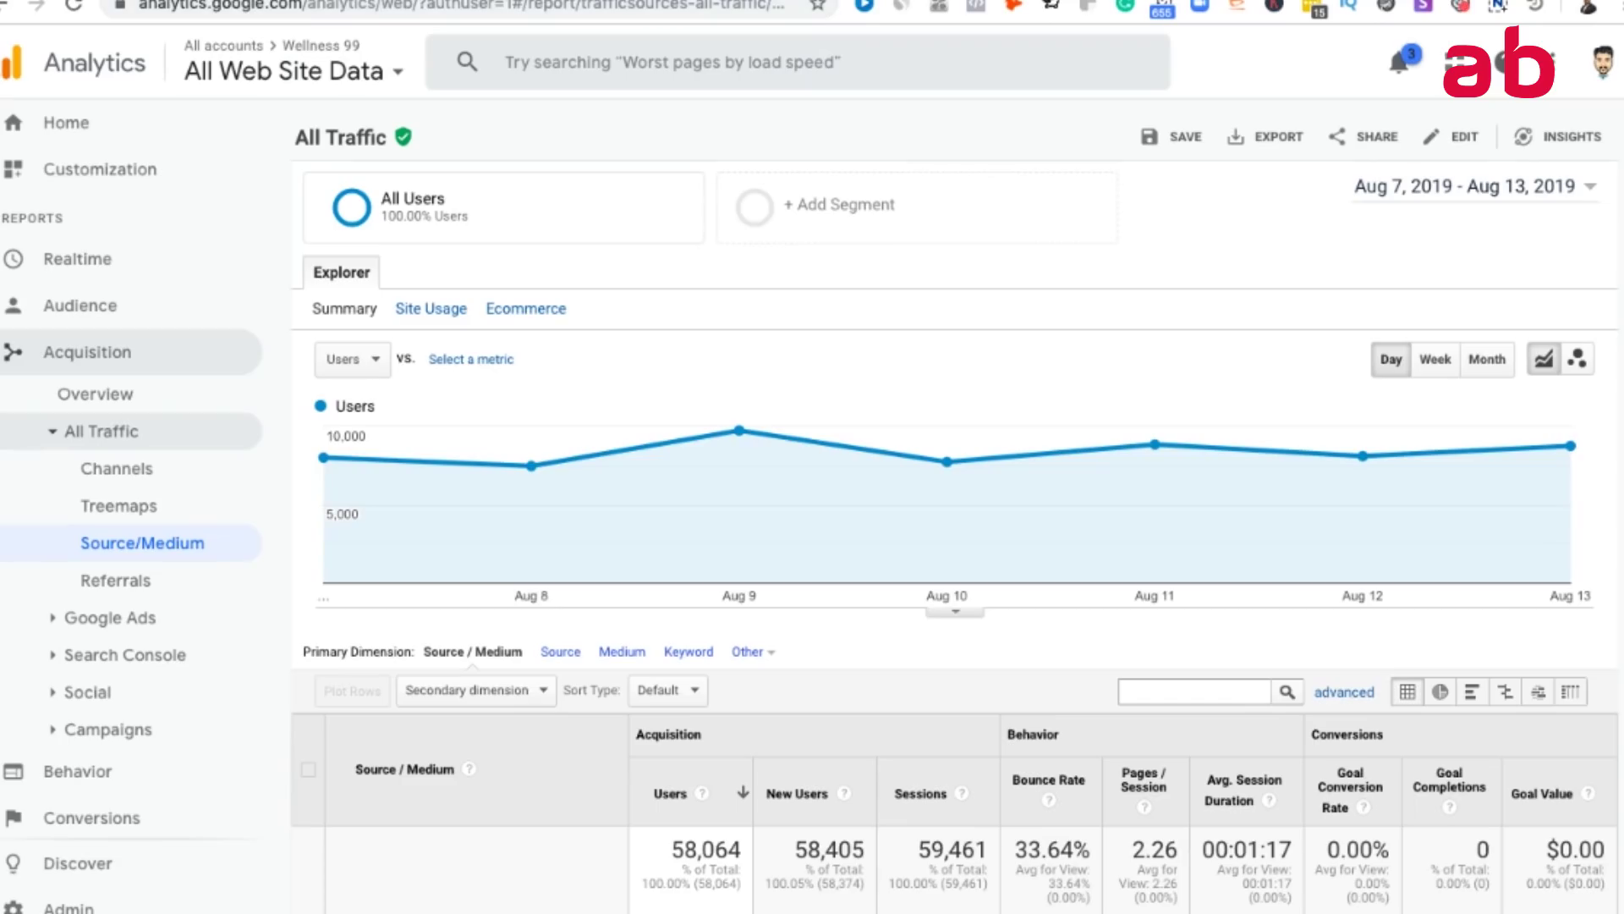
key("ctrl+Right")
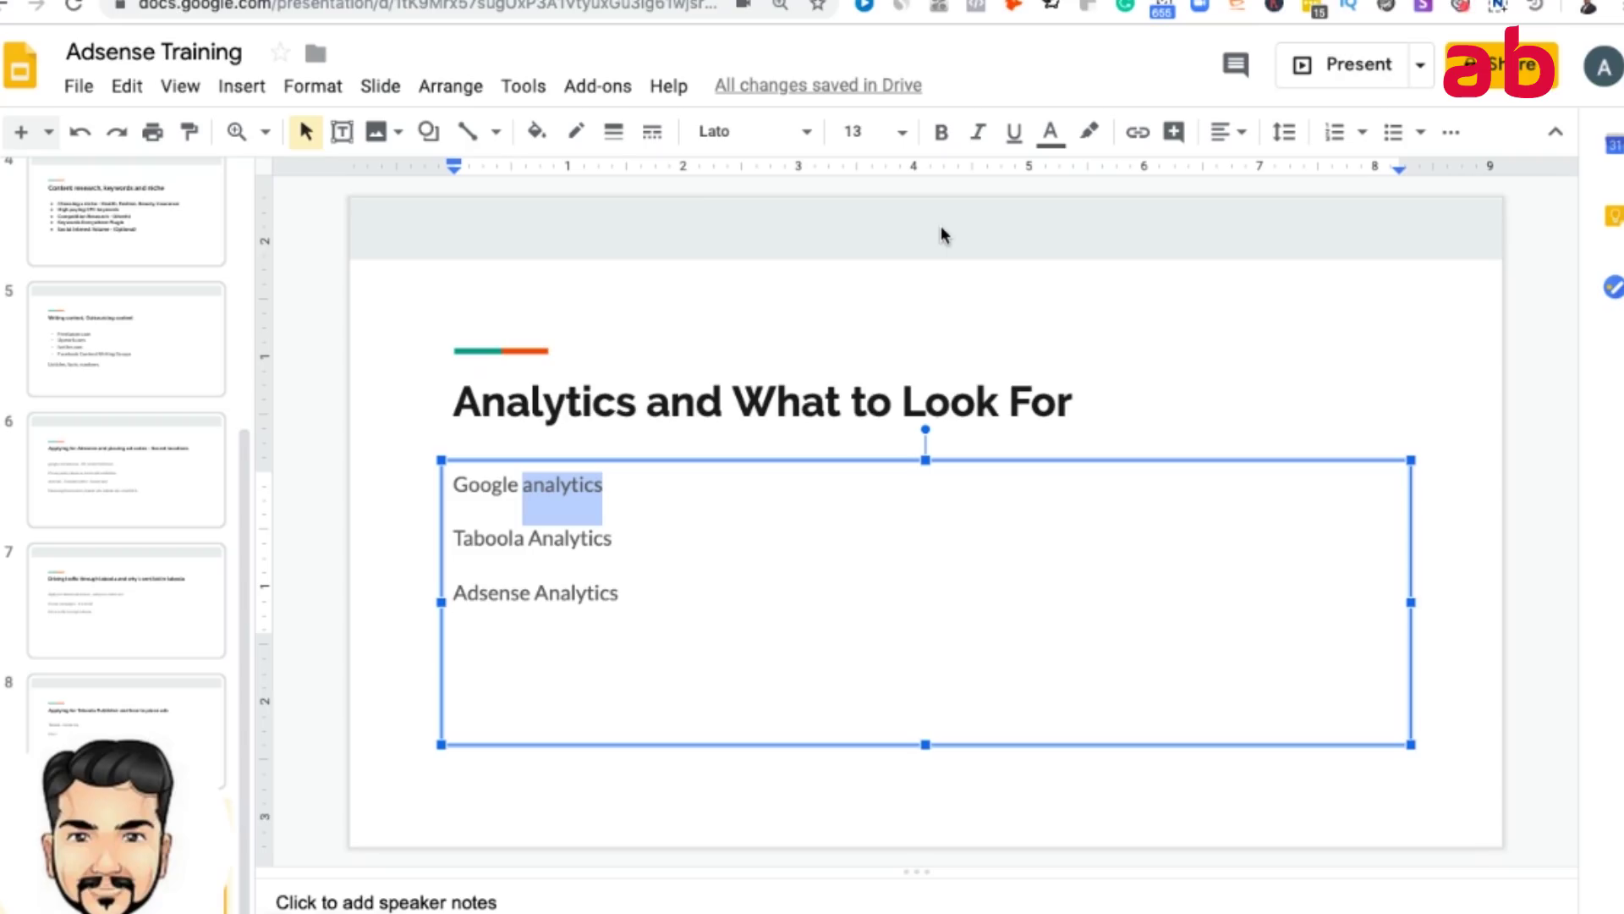
scroll(160, 387, "up", 5)
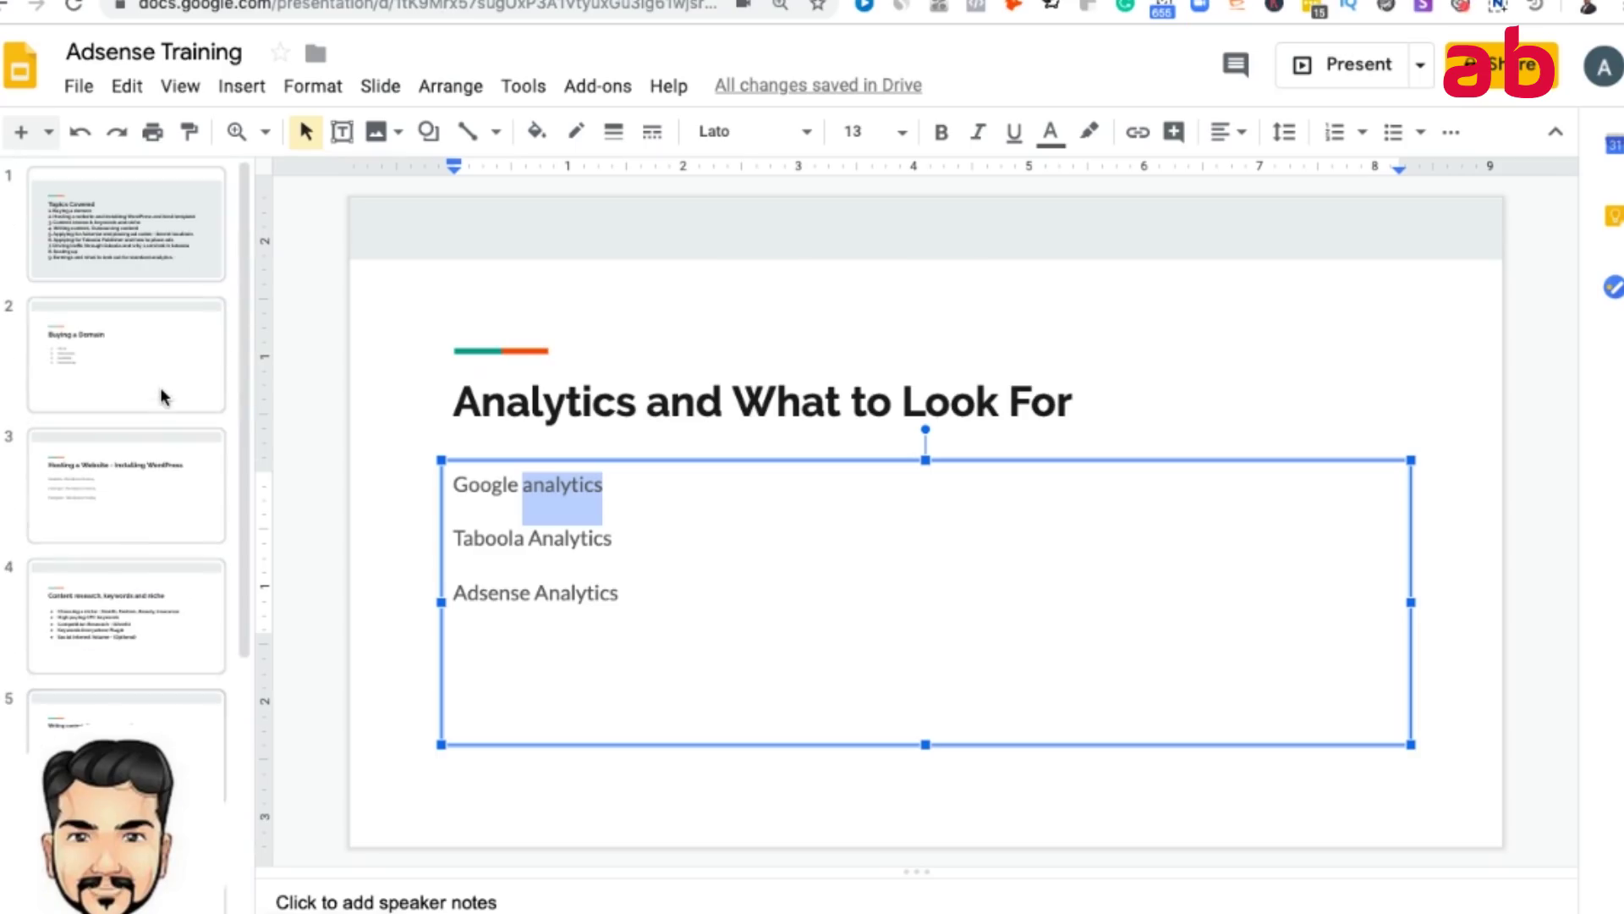